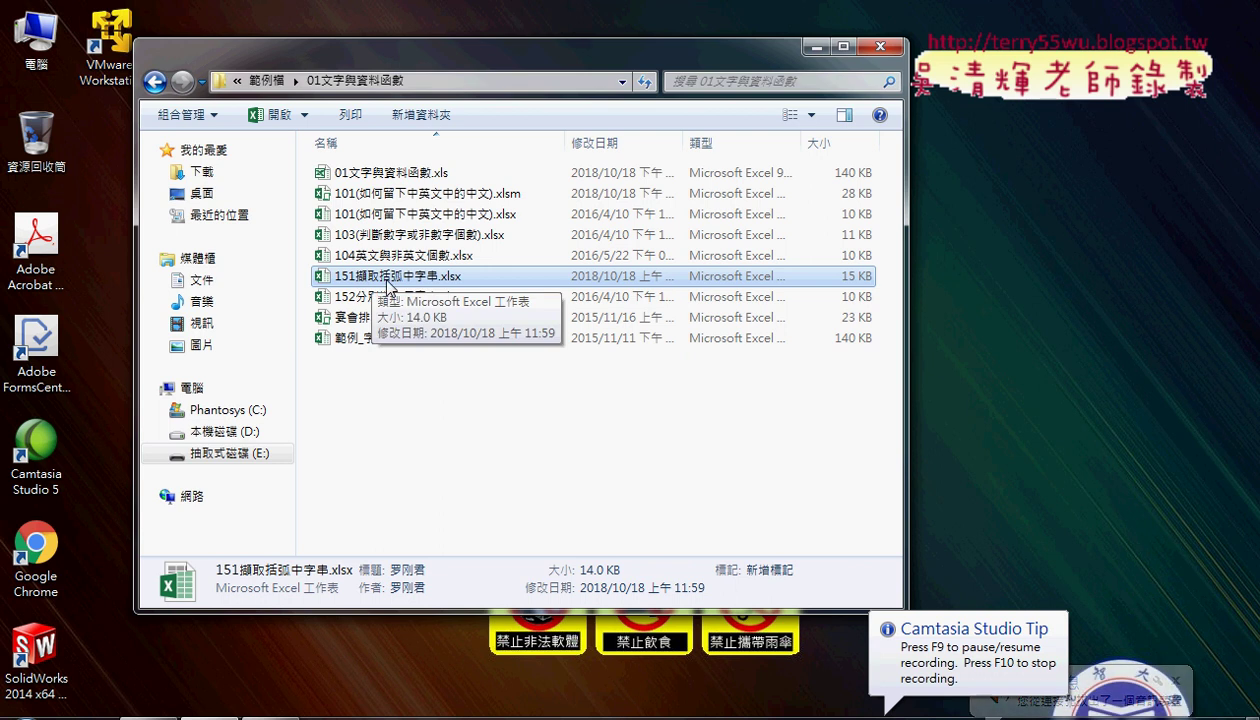
# Open 151擷取括弧中字串.xlsx from the Explorer file list in Excel.
pyautogui.doubleClick(413, 286)
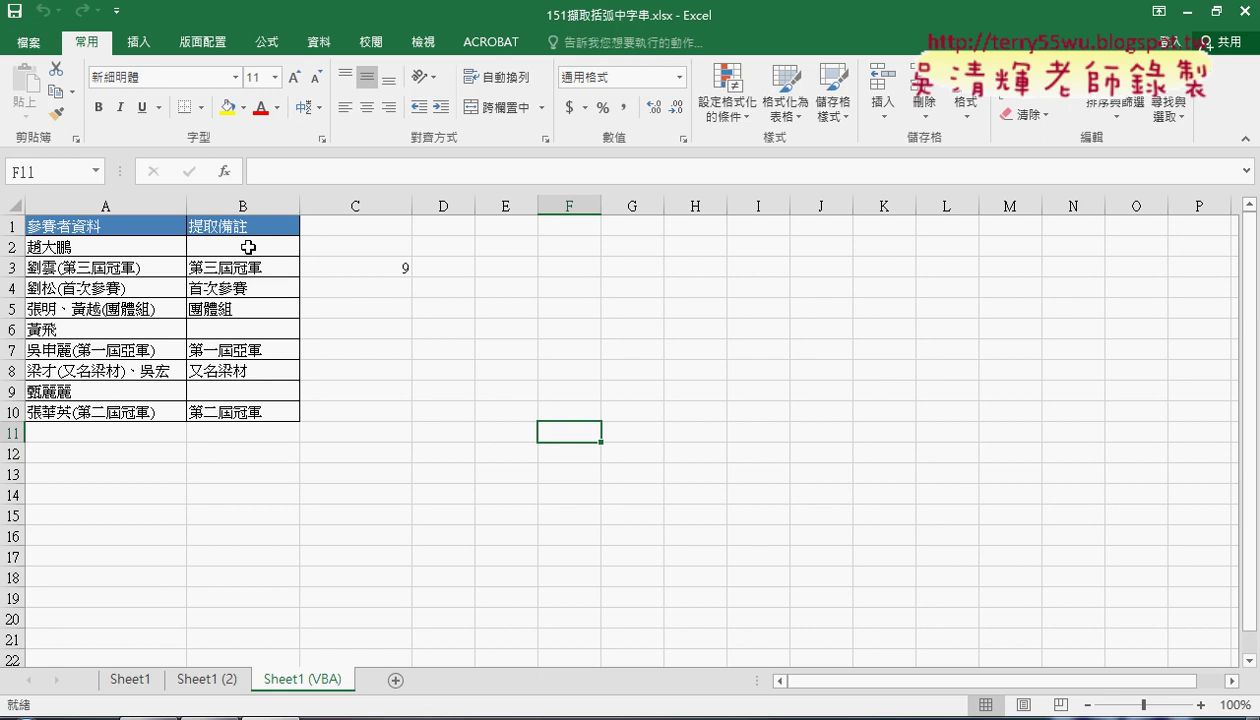
# On Sheet1, delete the formulas in B2:B10 so the 提取備註 column is empty, then select B3.
pyautogui.click(133, 680)
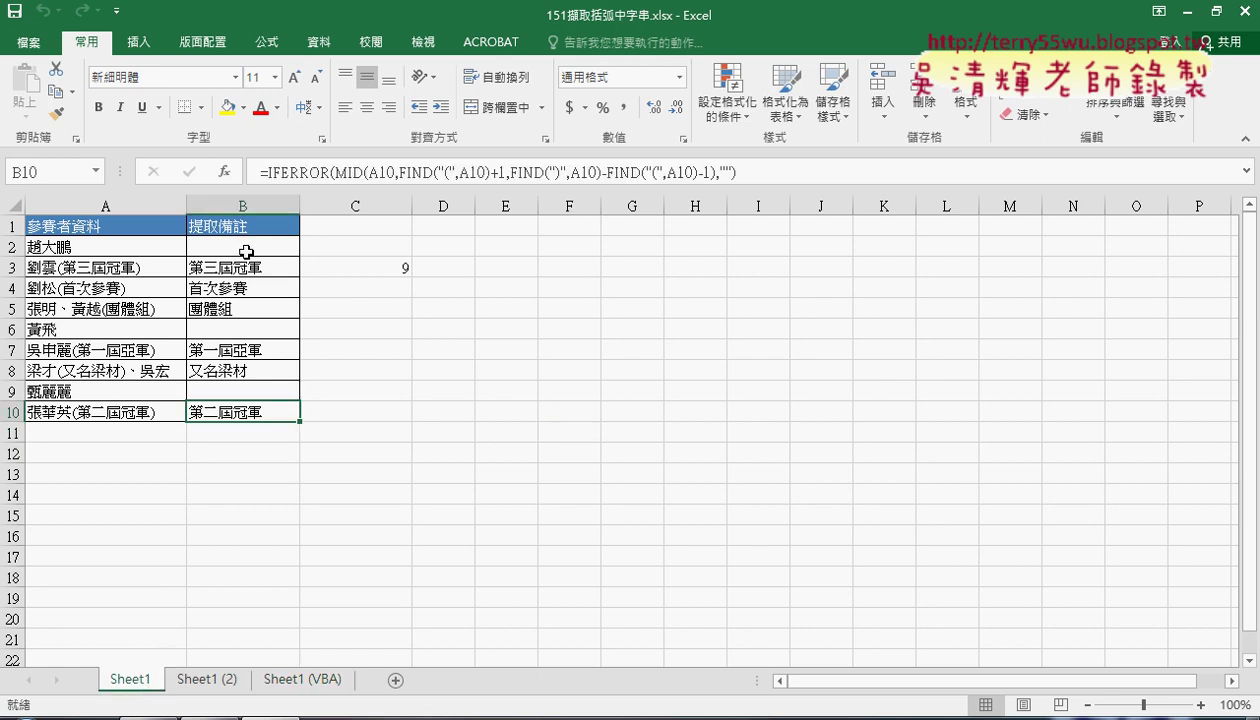
pyautogui.moveTo(245, 252); pyautogui.dragTo(238, 414)
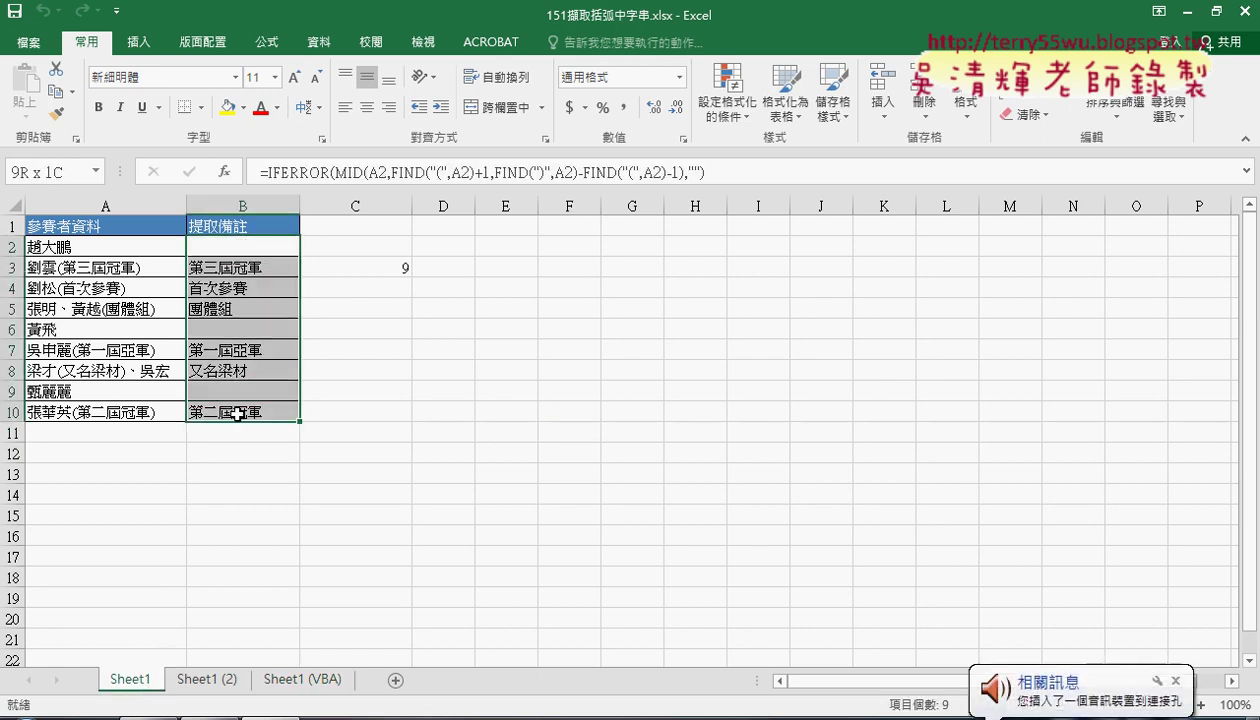
pyautogui.press('Delete')
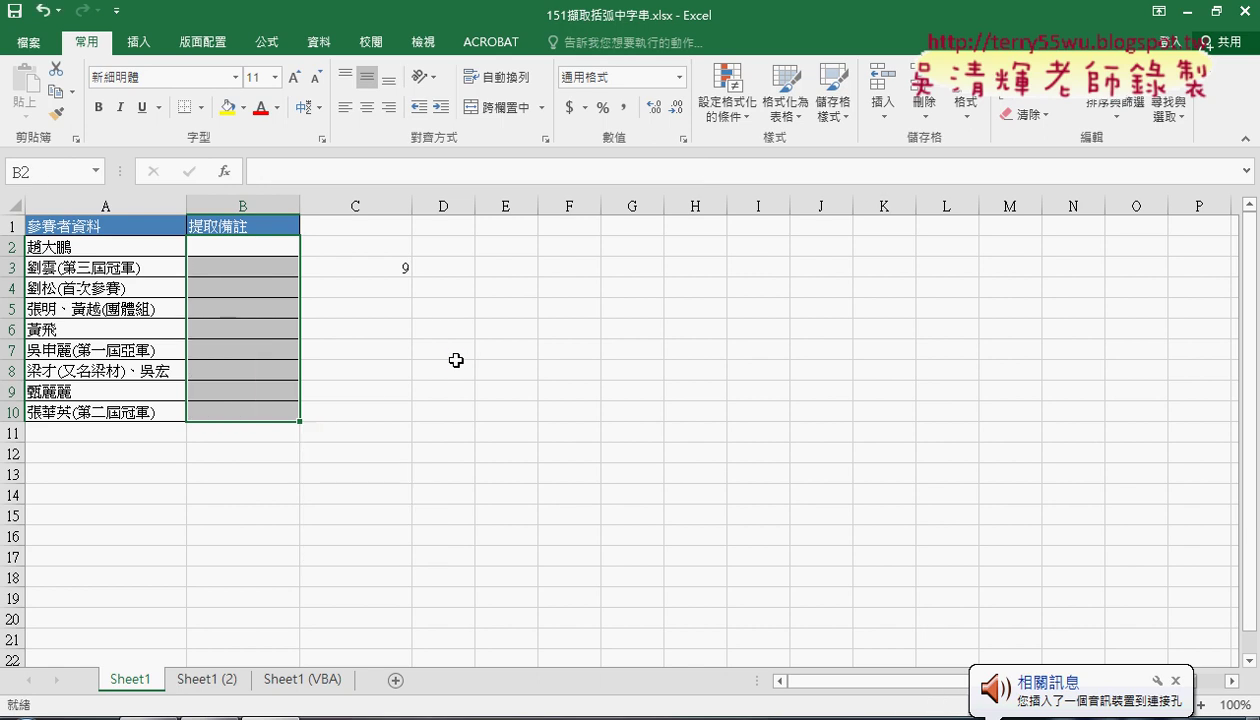
pyautogui.click(257, 266)
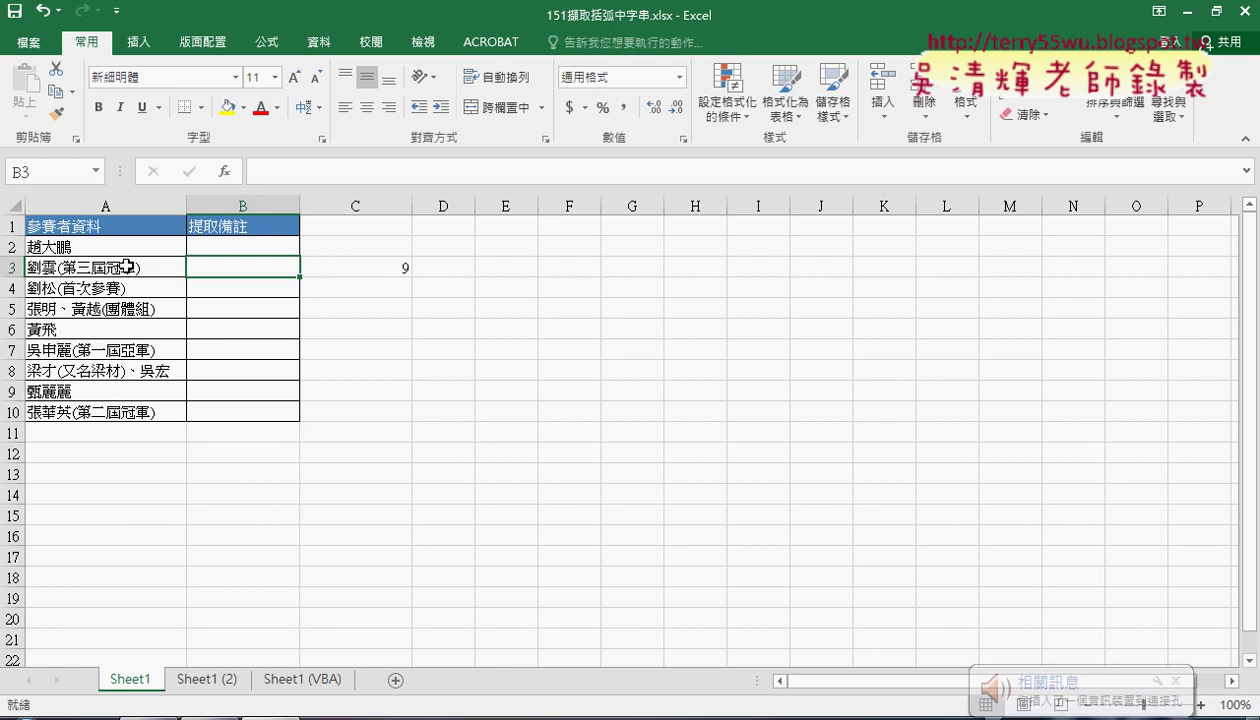
# Enter =FIND("(",A3) in B3 from the Text functions, returning 3.
pyautogui.click(225, 171)
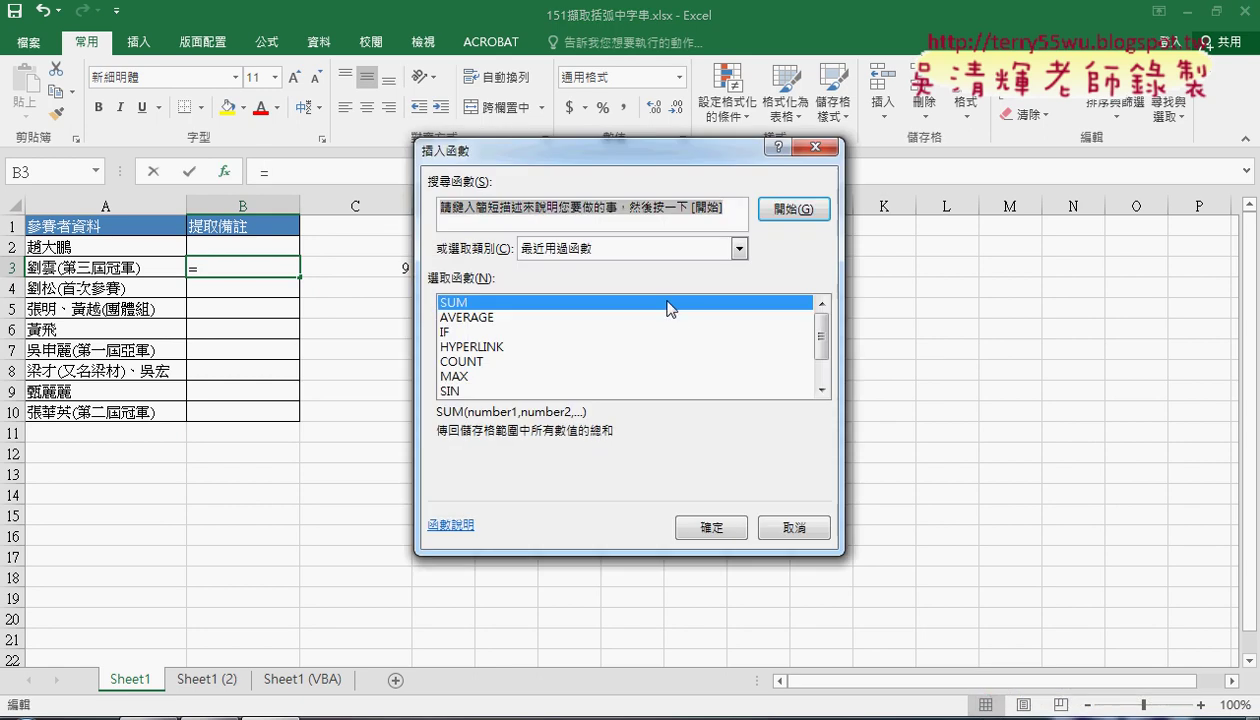
pyautogui.click(640, 250)
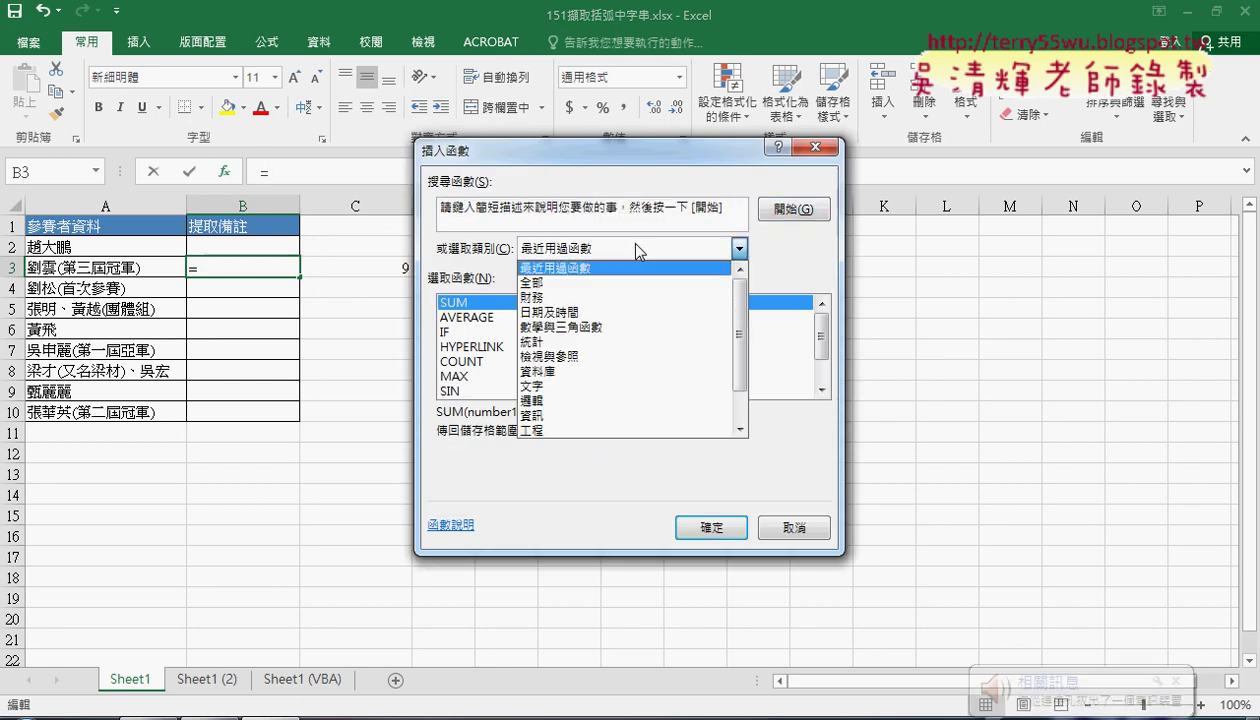
pyautogui.click(630, 390)
pyautogui.moveTo(826, 323); pyautogui.dragTo(824, 338)
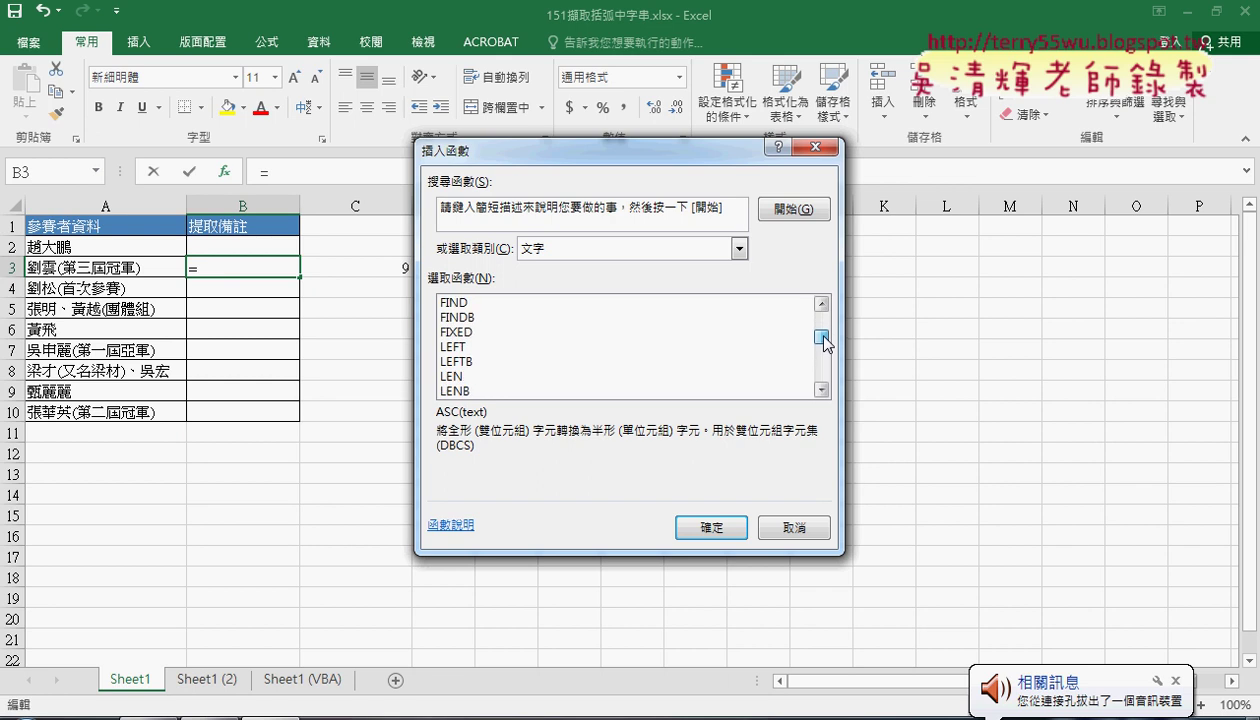
pyautogui.click(455, 302)
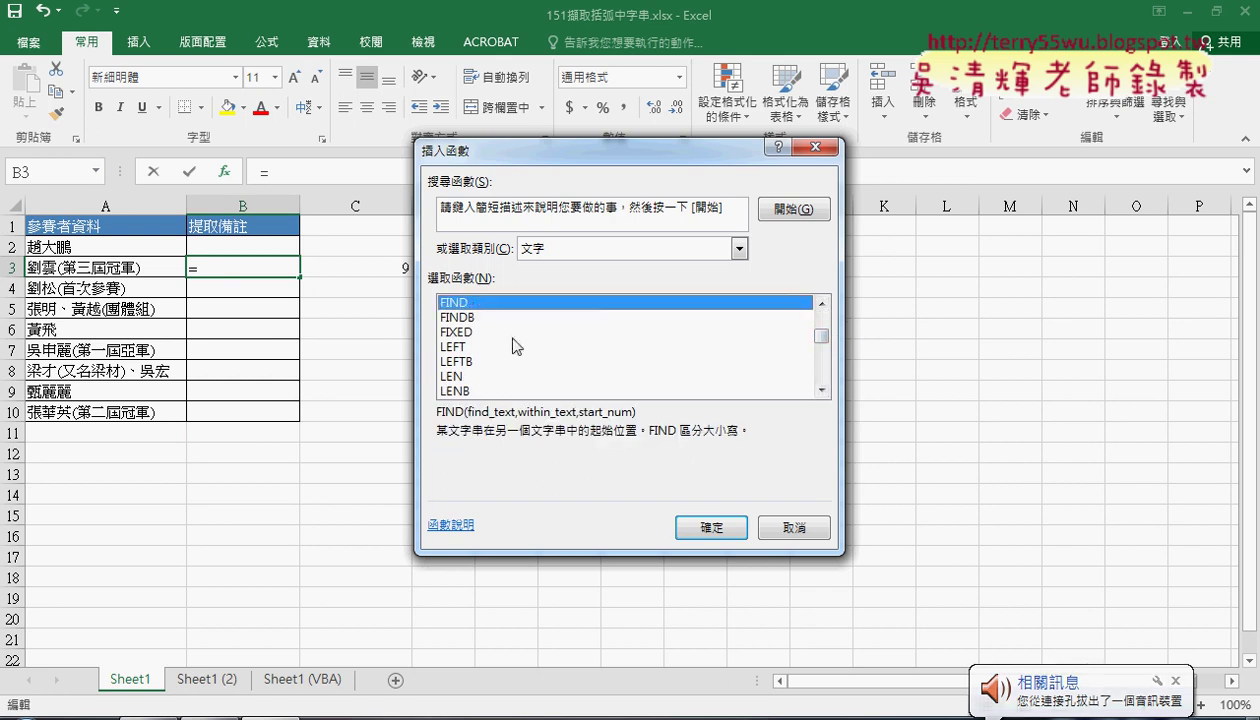
pyautogui.click(724, 525)
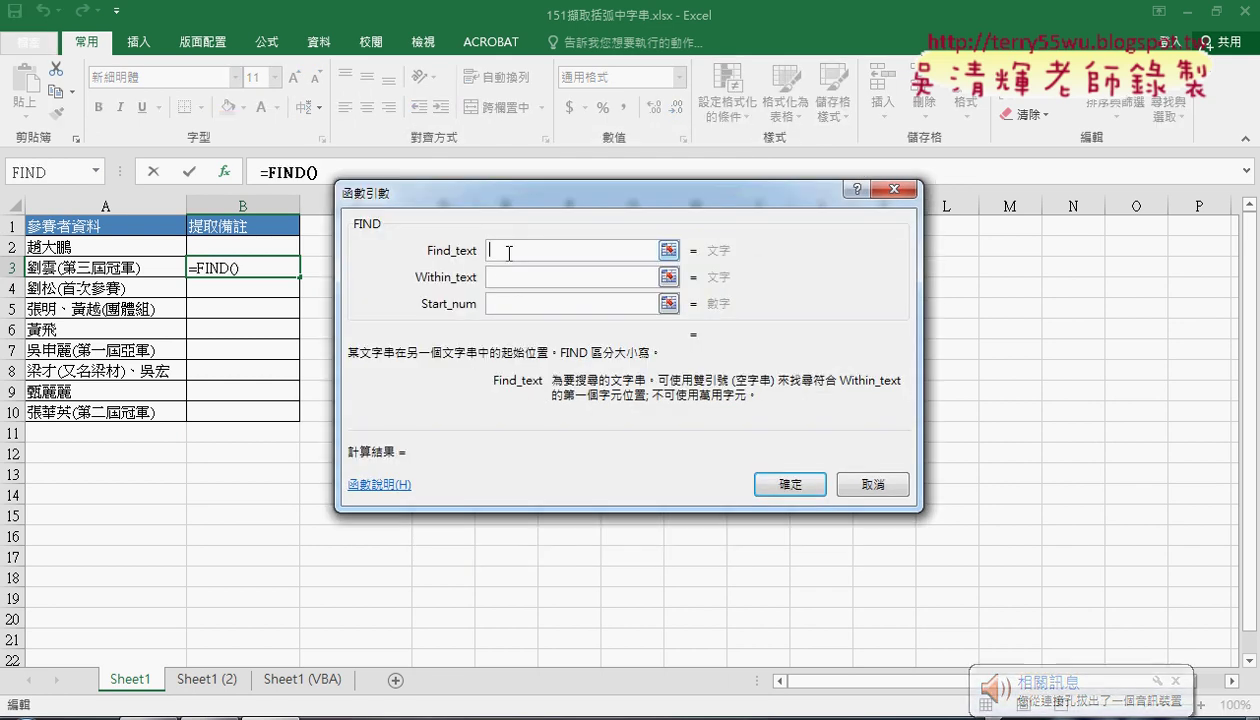
pyautogui.write('(')
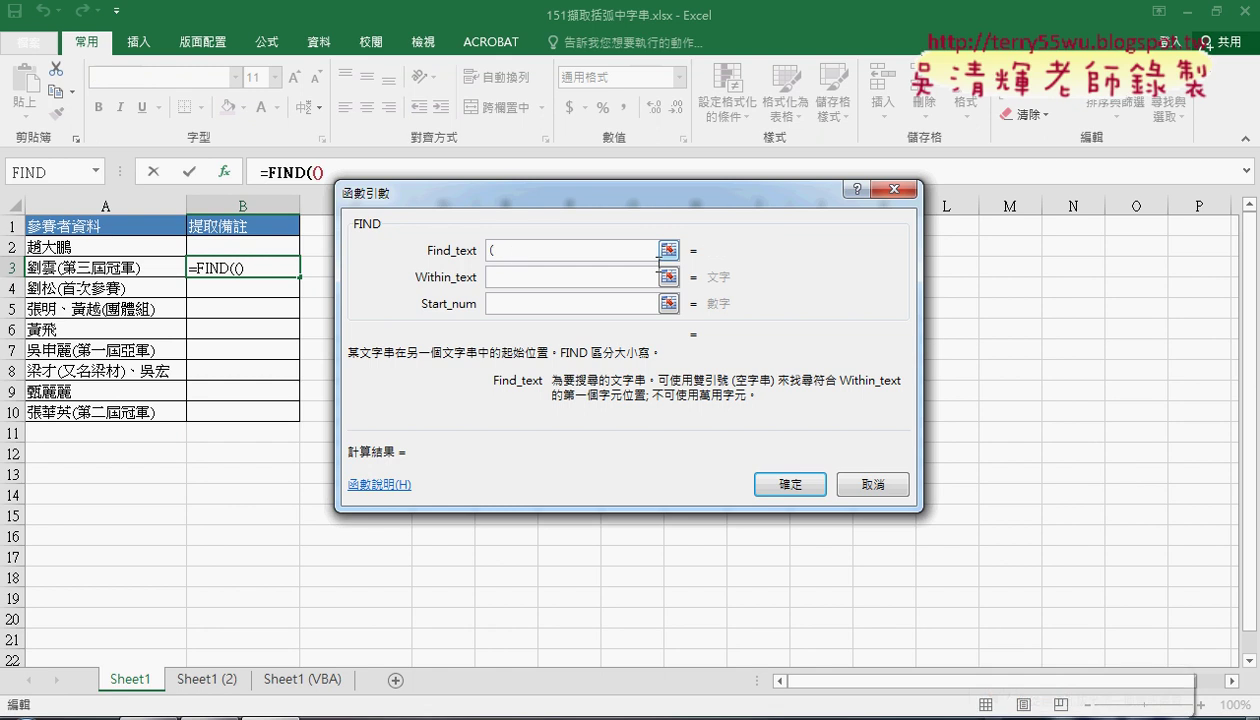
pyautogui.click(589, 276)
pyautogui.click(125, 272)
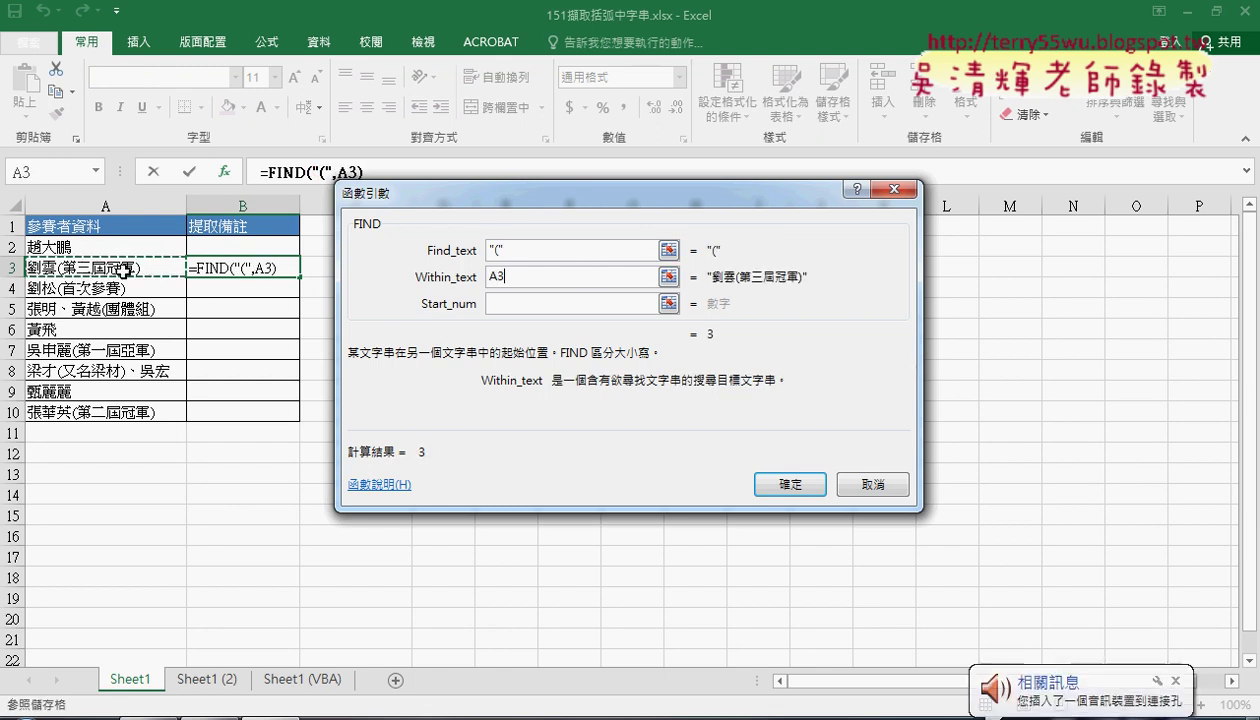
pyautogui.click(797, 490)
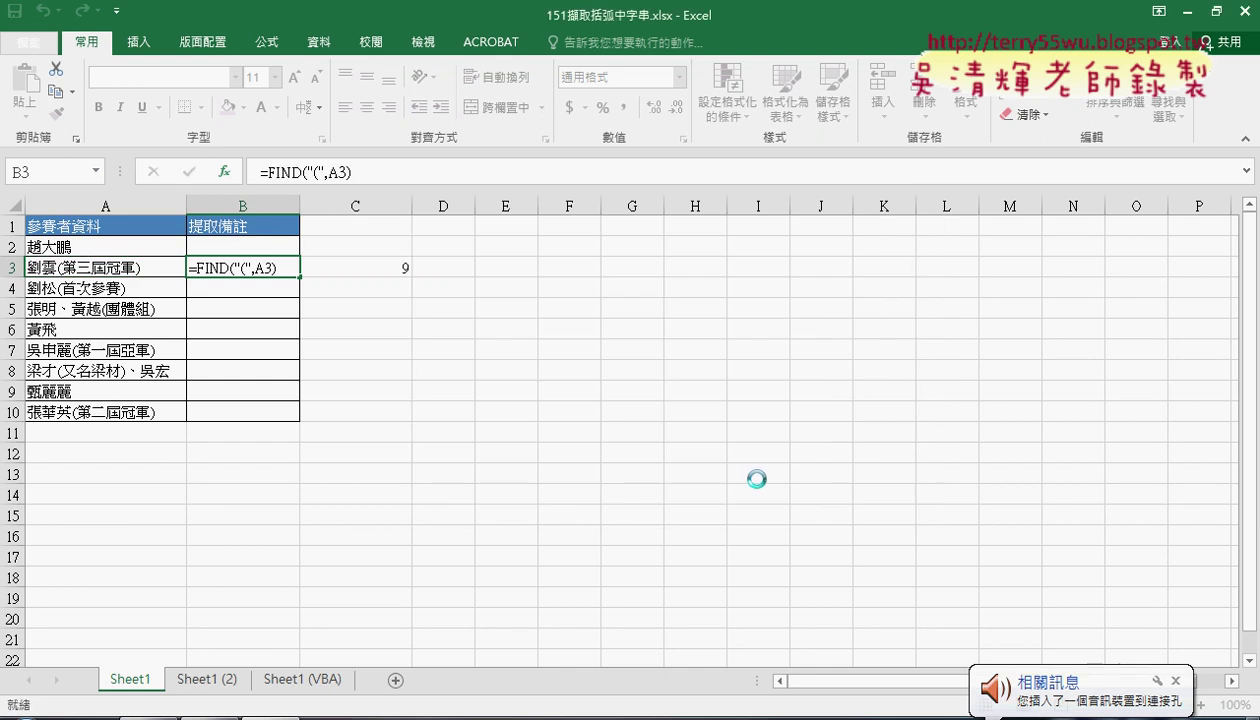
pyautogui.moveTo(268, 172); pyautogui.dragTo(345, 172)
# Cut FIND("(",A3) out of B3's formula and start a MID function in its place.
pyautogui.rightClick(345, 172)
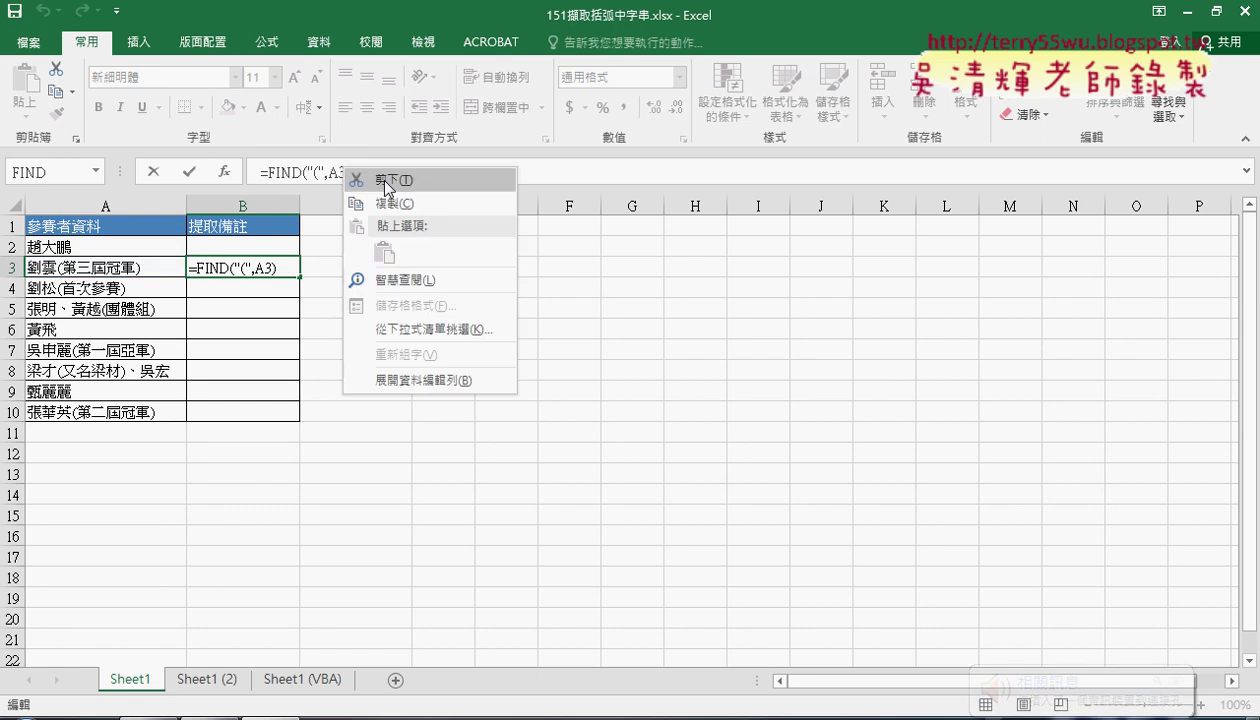
pyautogui.click(385, 176)
pyautogui.click(228, 172)
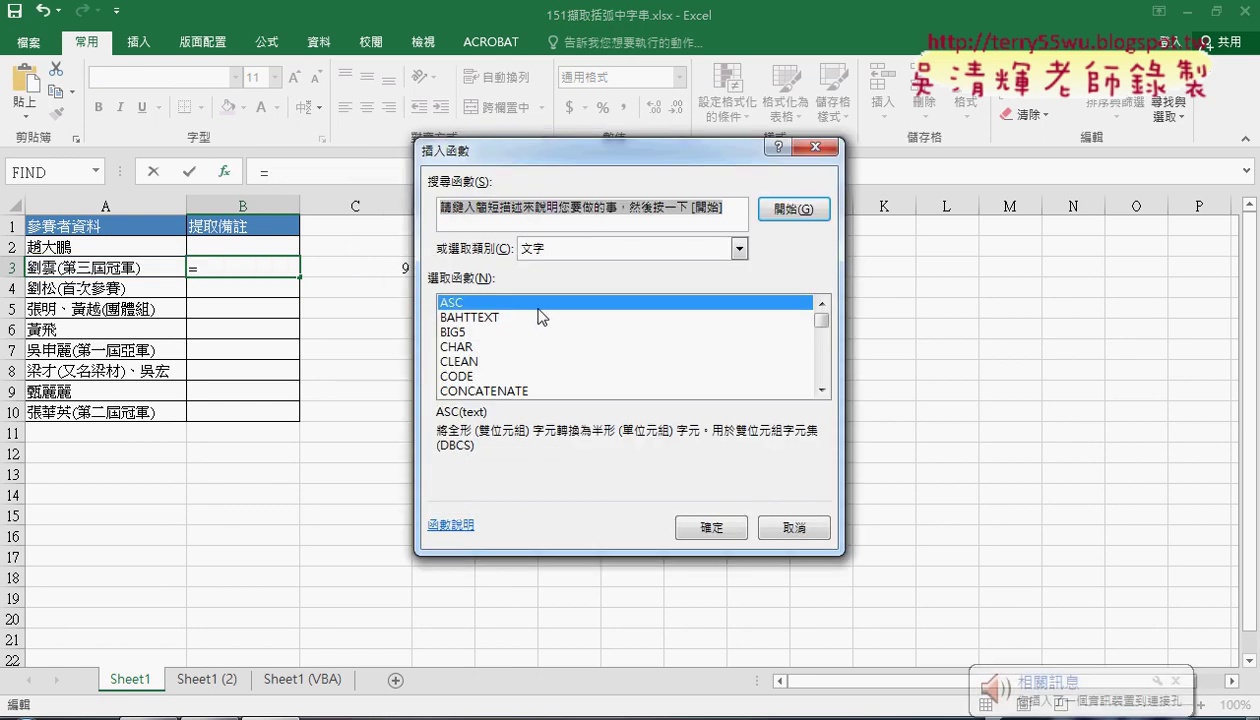
pyautogui.moveTo(822, 318); pyautogui.dragTo(822, 345)
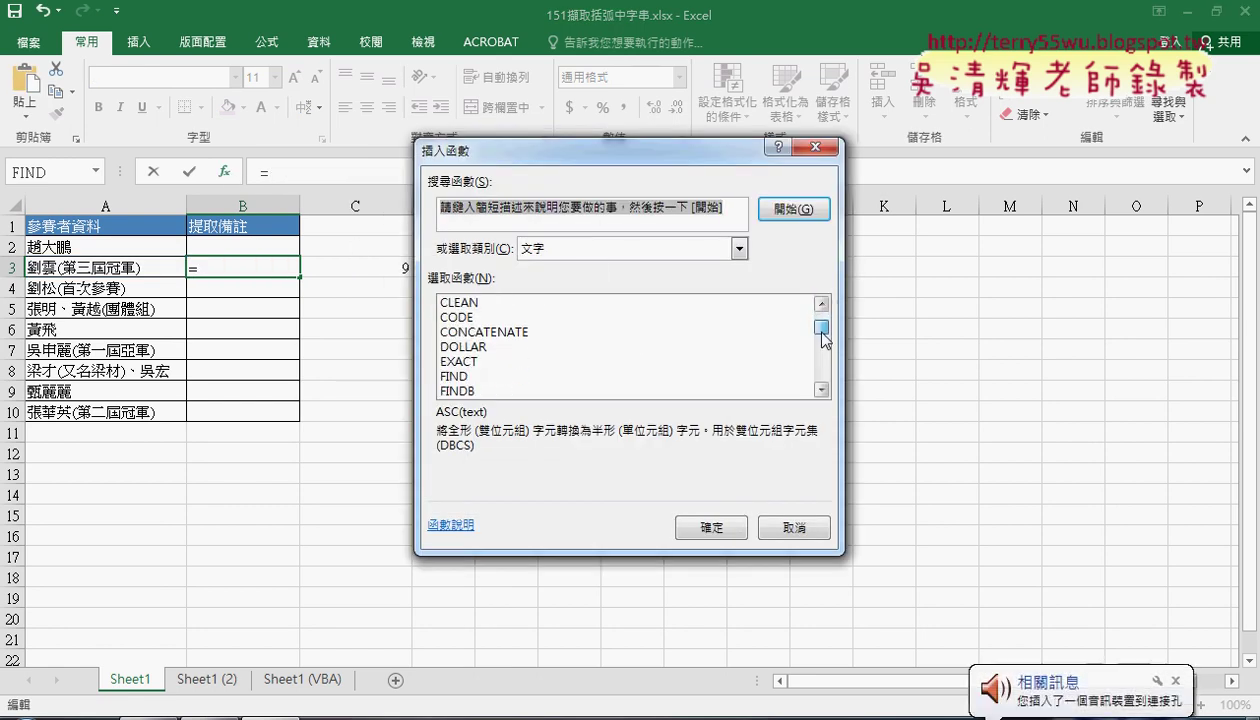
pyautogui.doubleClick(490, 361)
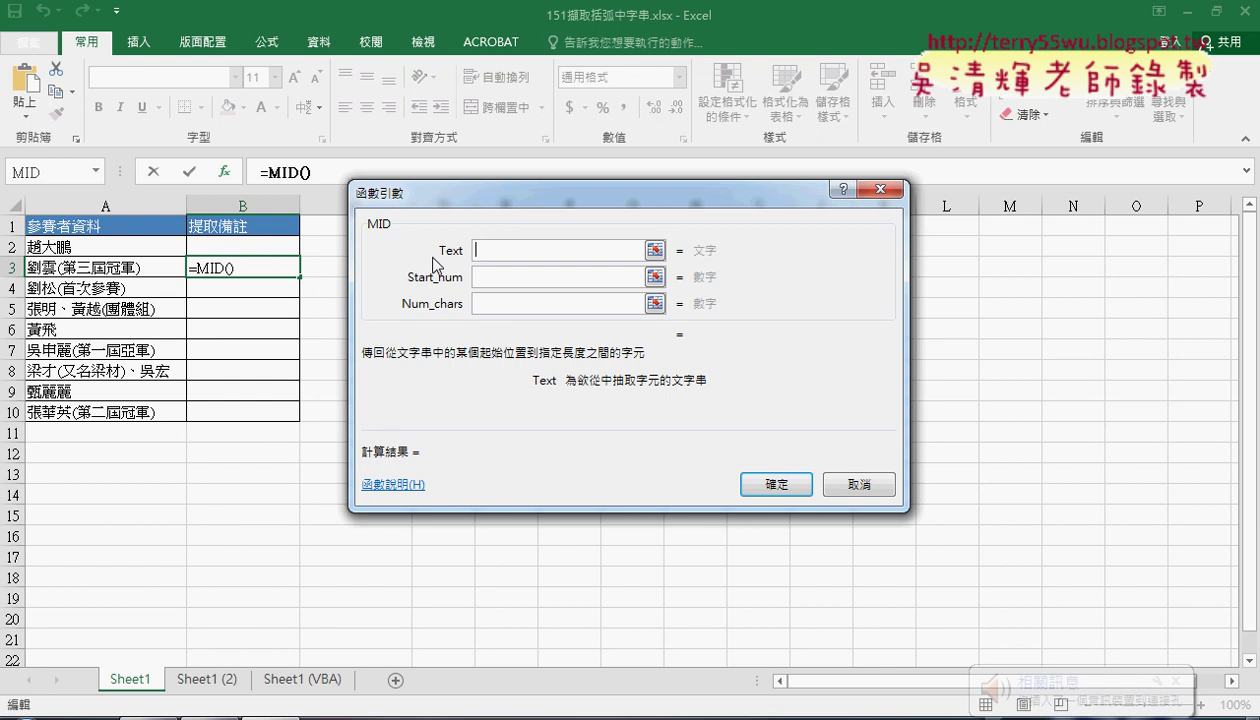
# Set MID's Text to A3 and Start_num to the pasted FIND("(",A3)+1.
pyautogui.click(115, 267)
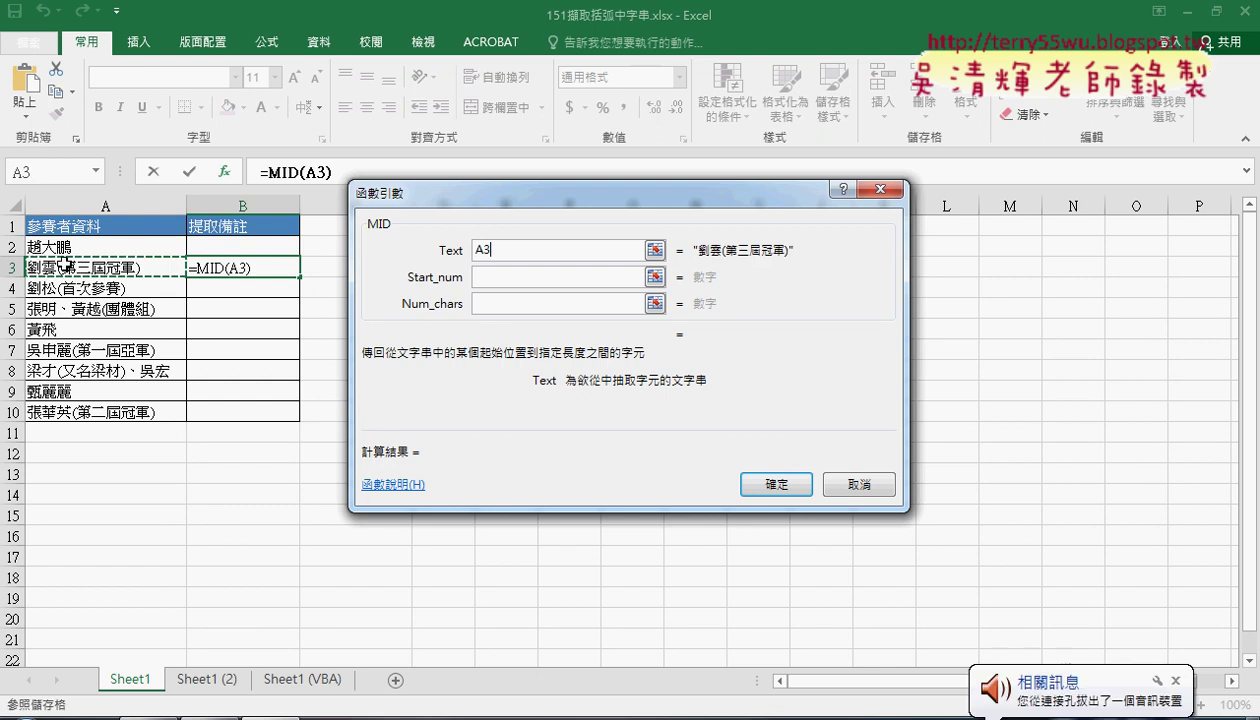
pyautogui.click(476, 276)
pyautogui.rightClick(490, 276)
pyautogui.click(536, 318)
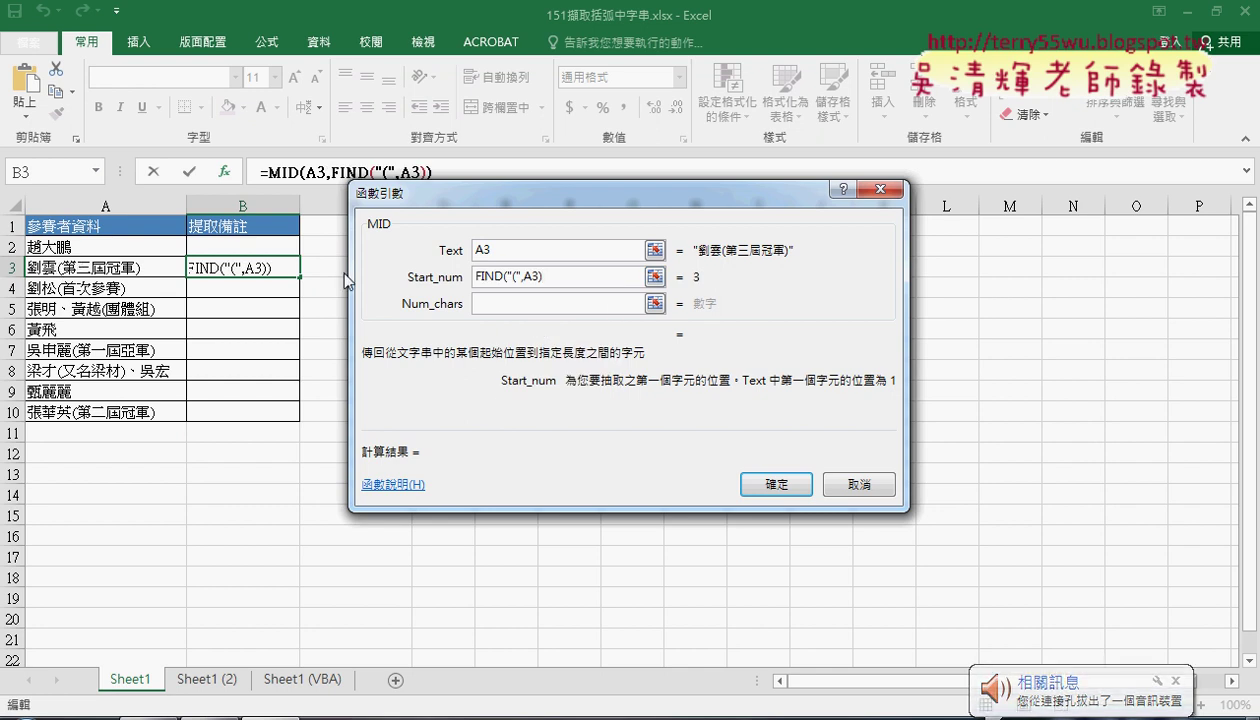
pyautogui.write('+1')
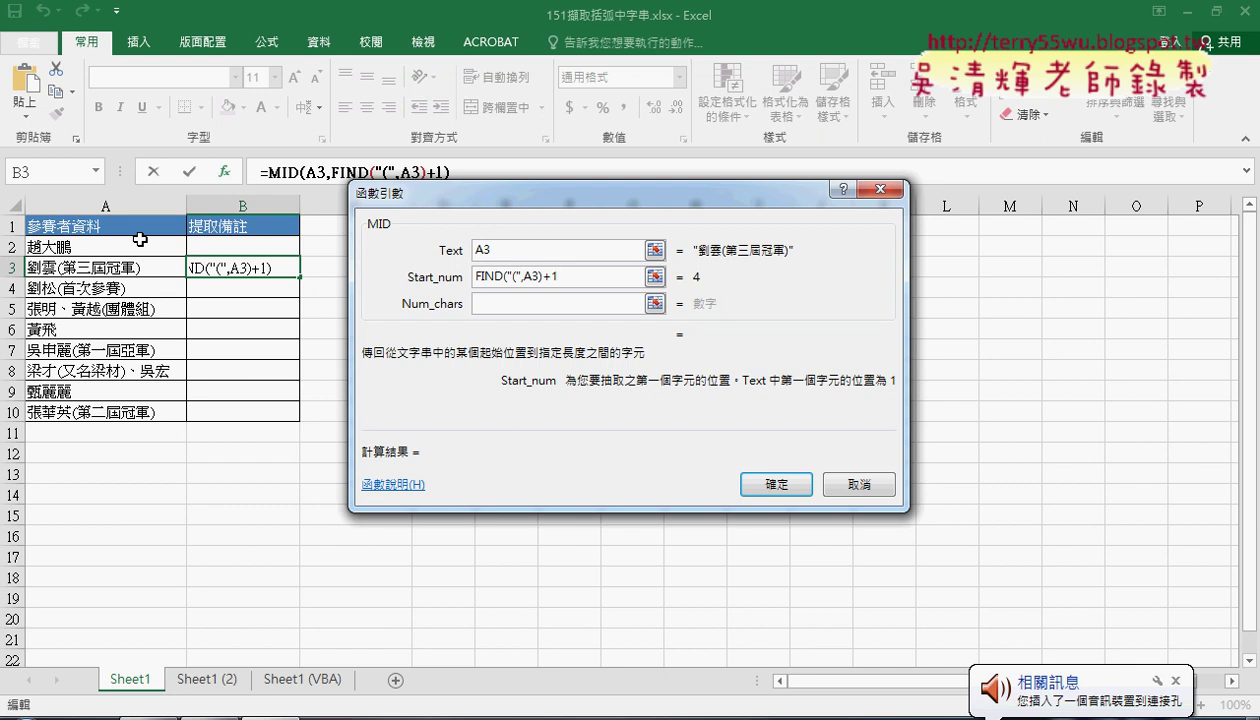
pyautogui.click(524, 304)
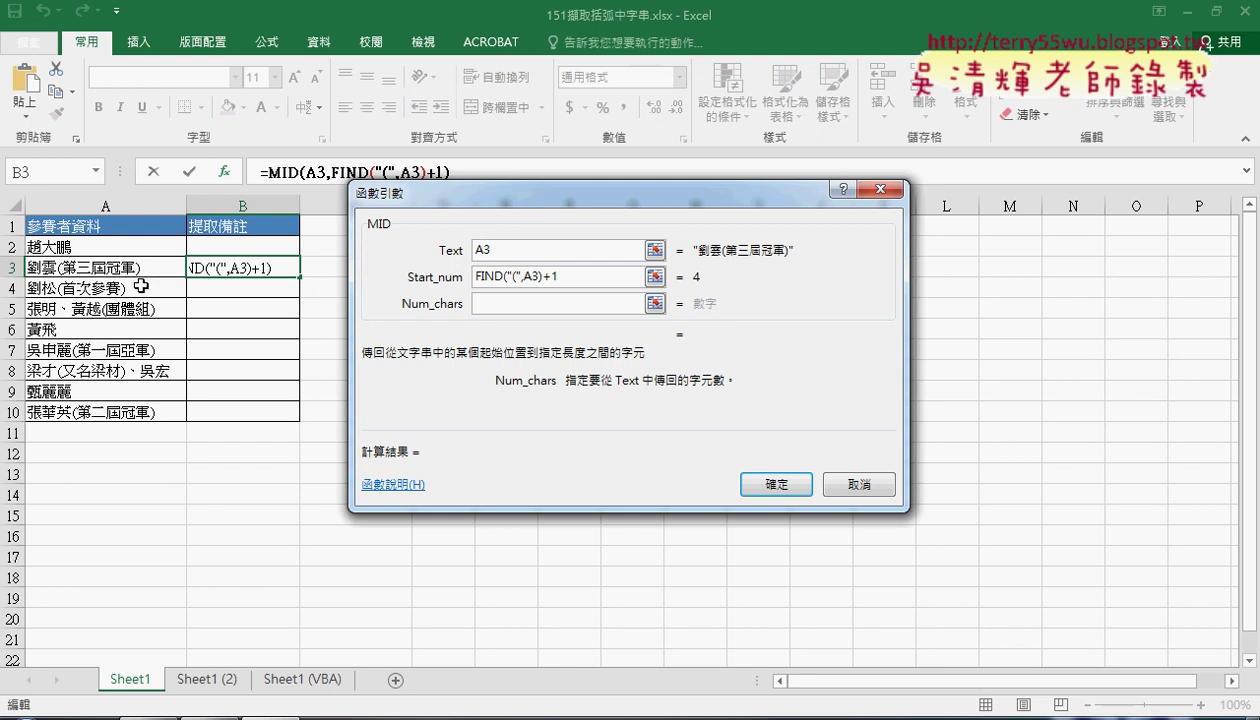
pyautogui.rightClick(509, 307)
# Make MID's Num_chars FIND(")",A3)-FIND("(",A3).
pyautogui.click(544, 362)
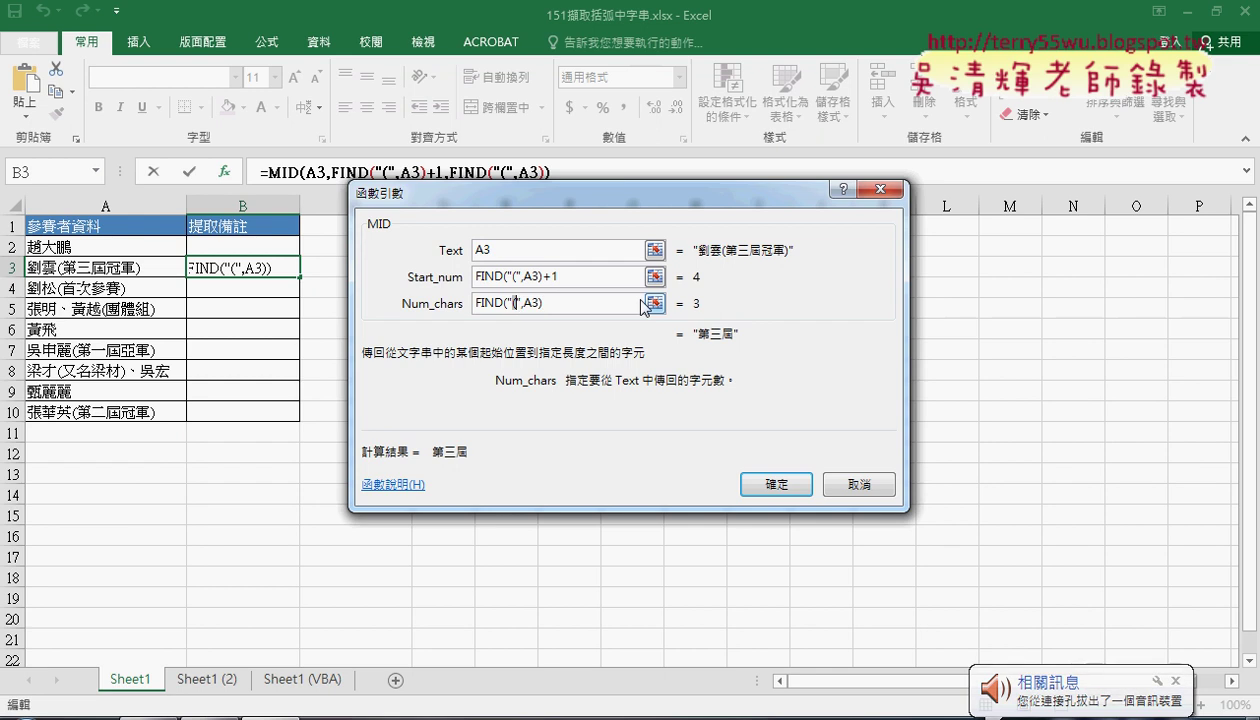
pyautogui.press('BackSpace')
pyautogui.write(')')
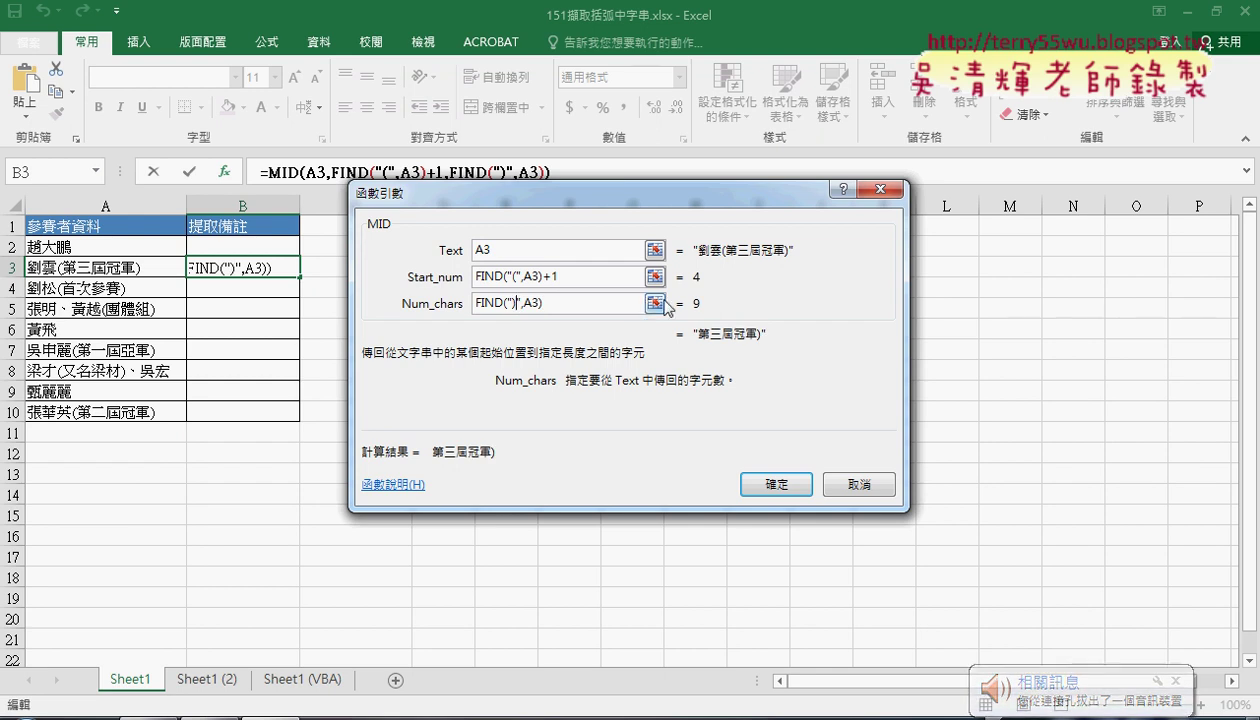
pyautogui.click(597, 305)
pyautogui.write('-')
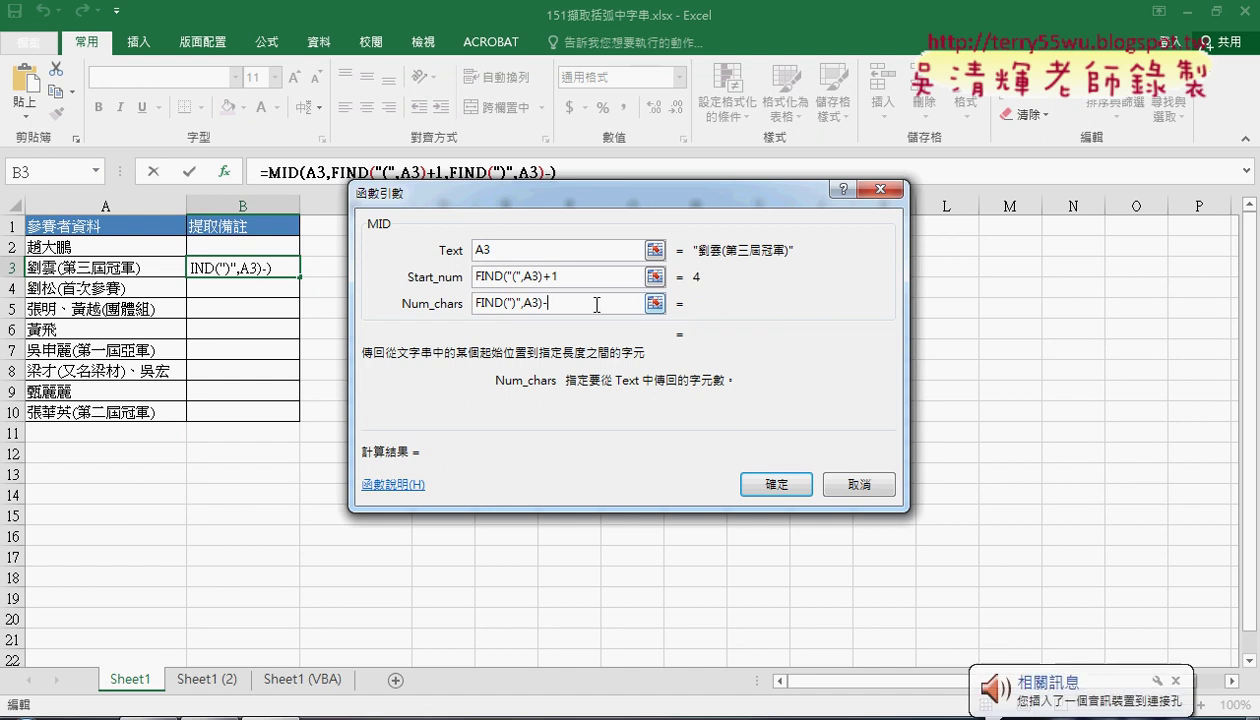
pyautogui.hotkey('ctrl', 'v')
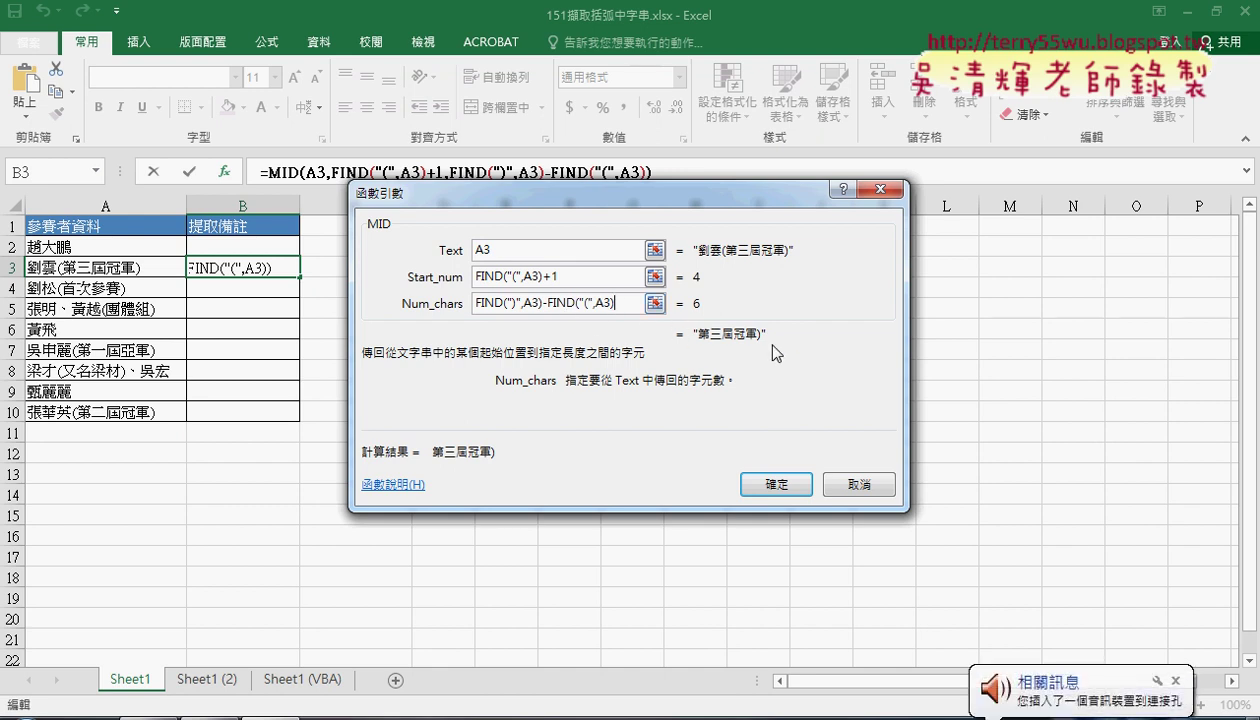
# Append -1 to Num_chars and confirm the MID formula, giving 第三屆冠軍 in B3.
pyautogui.hotkey('ctrl', 'shift', 'd')
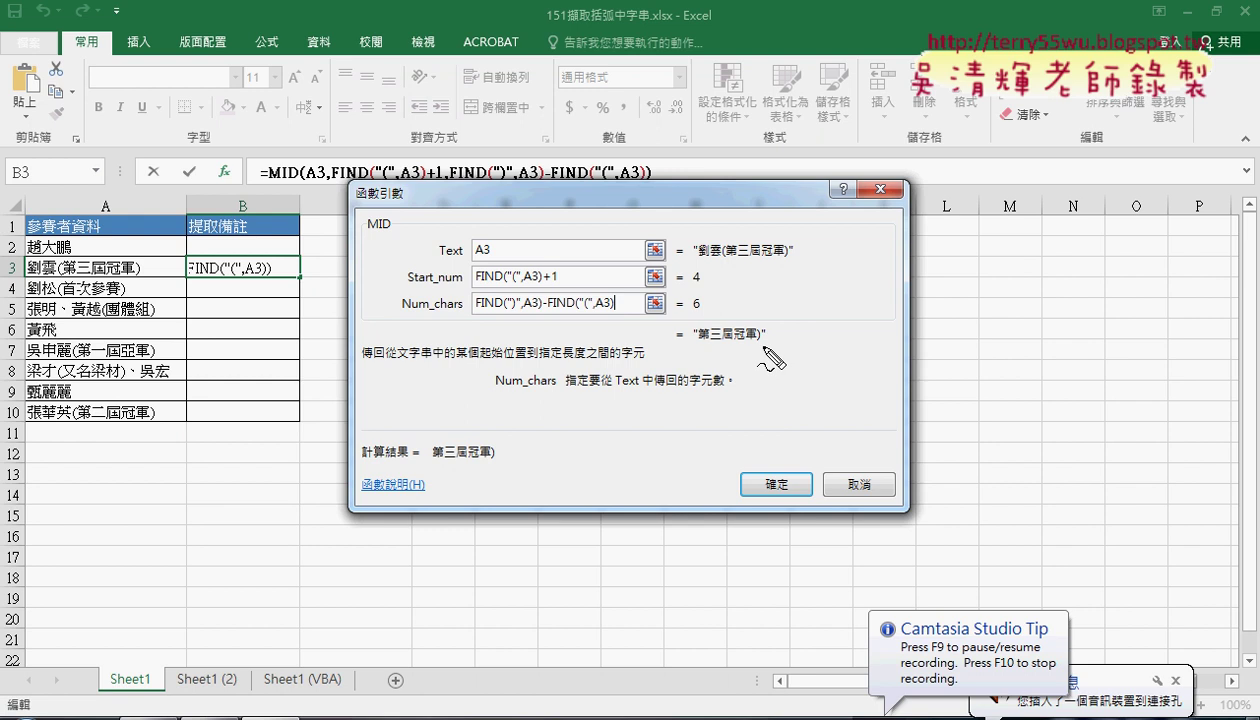
pyautogui.moveTo(752, 347)
pyautogui.mouseDown()
pyautogui.moveTo(770, 347)
pyautogui.moveTo(754, 348)
pyautogui.mouseUp()
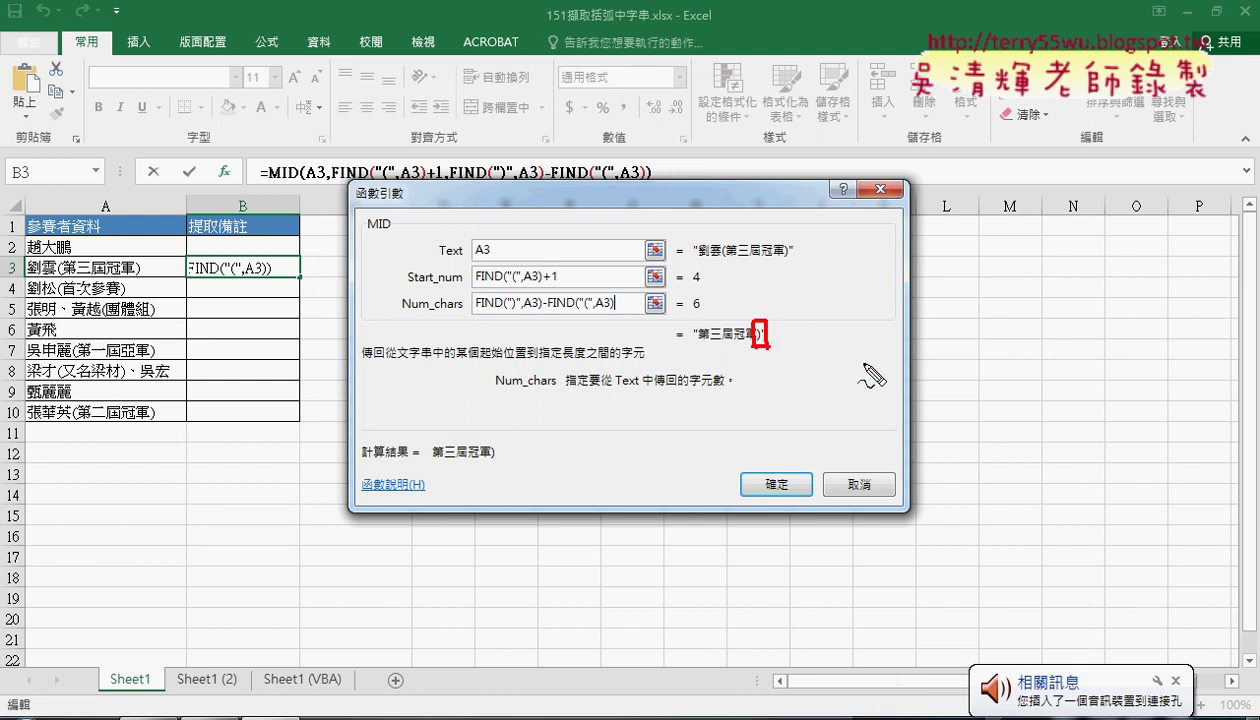
pyautogui.moveTo(616, 303)
pyautogui.mouseDown()
pyautogui.moveTo(628, 300)
pyautogui.moveTo(631, 317)
pyautogui.mouseUp()
pyautogui.press('Escape')
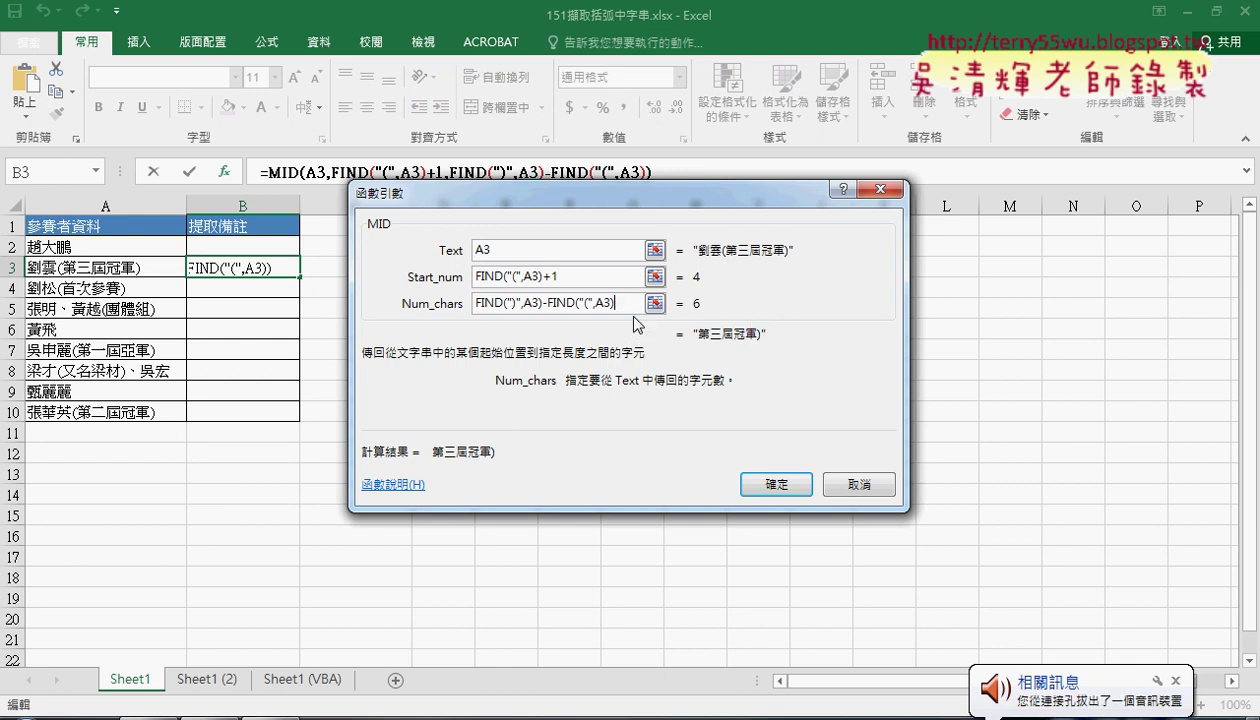
pyautogui.write('-1')
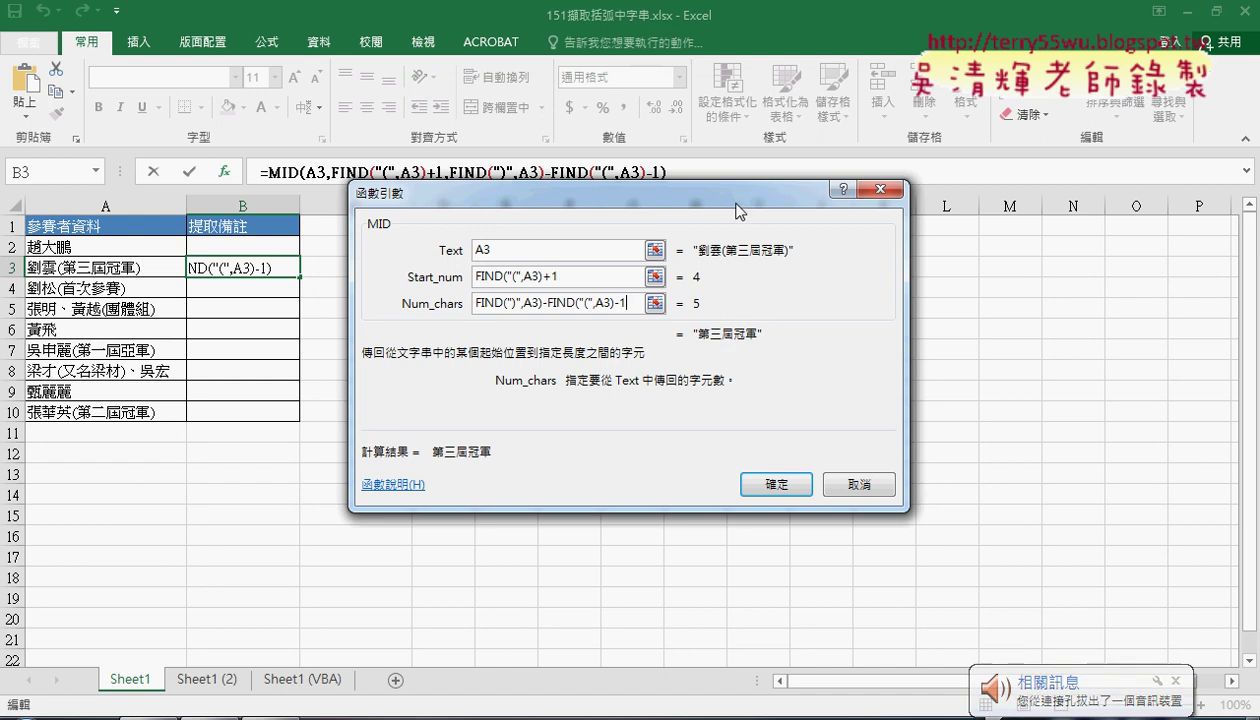
pyautogui.moveTo(723, 196); pyautogui.dragTo(779, 125)
pyautogui.moveTo(691, 233); pyautogui.dragTo(480, 228)
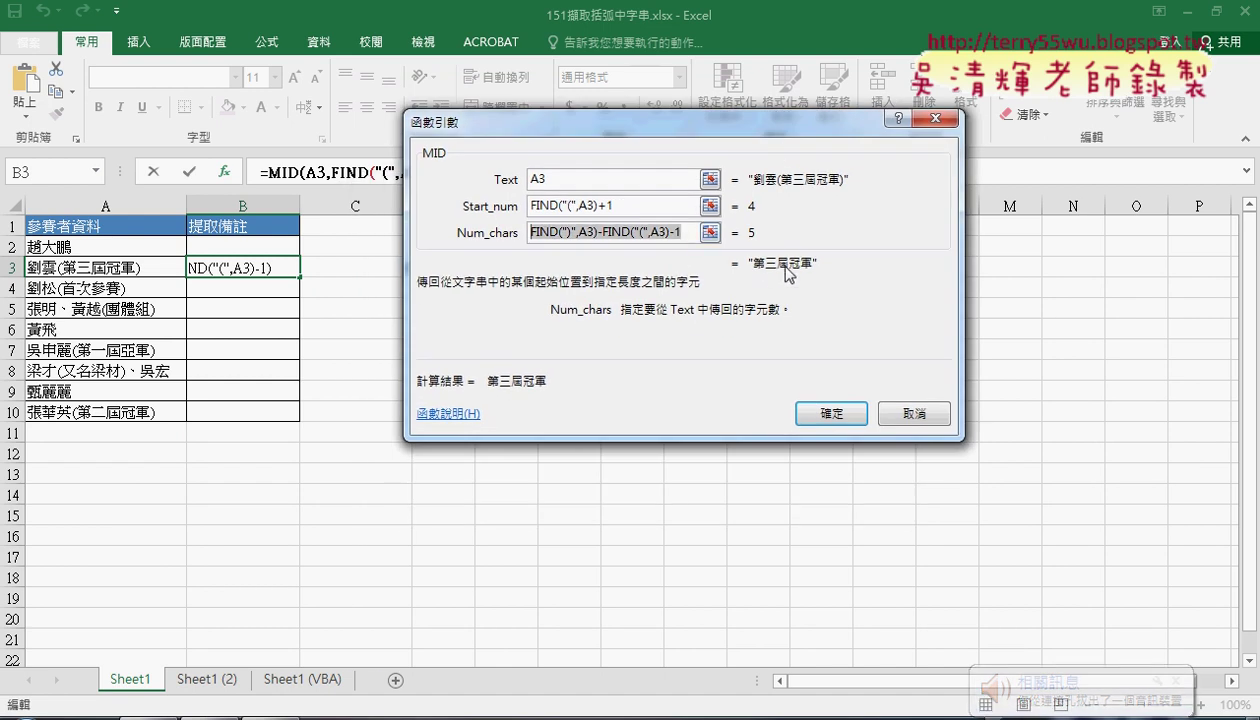
pyautogui.click(820, 413)
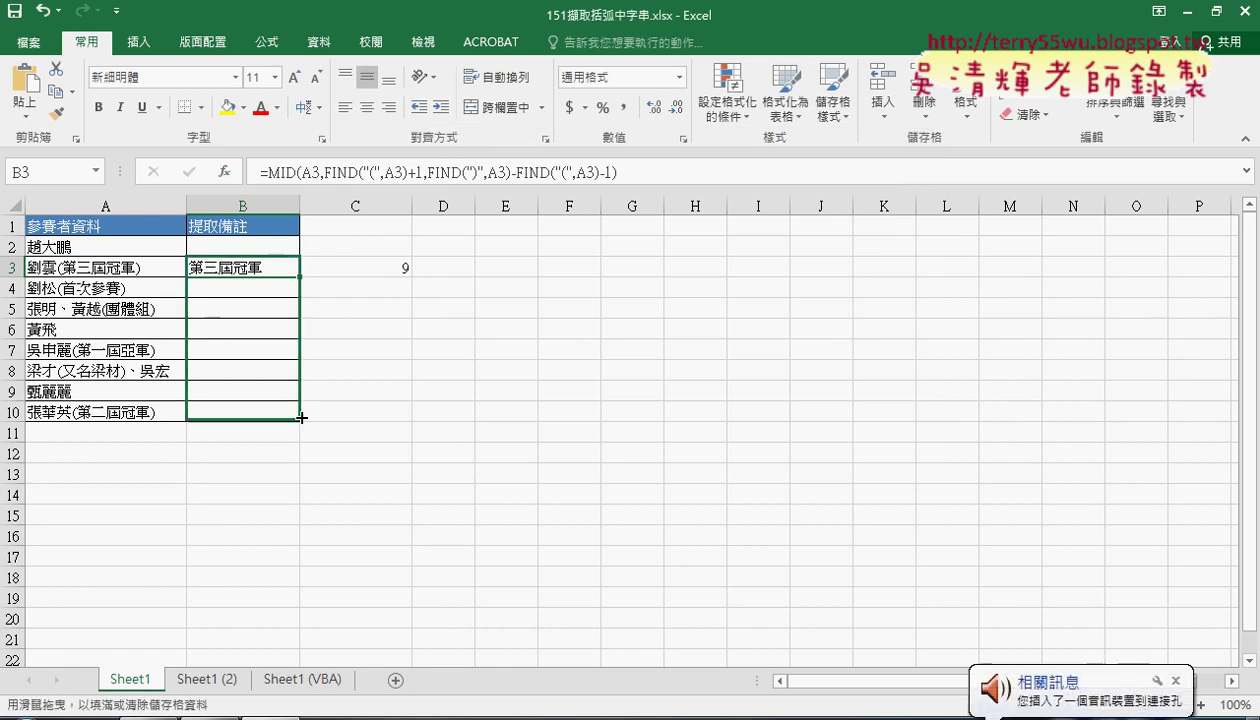
# Fill B3's MID formula down to B10 and up to B2, then check B2's #VALUE! result.
pyautogui.moveTo(300, 275); pyautogui.dragTo(300, 418)
pyautogui.click(288, 268)
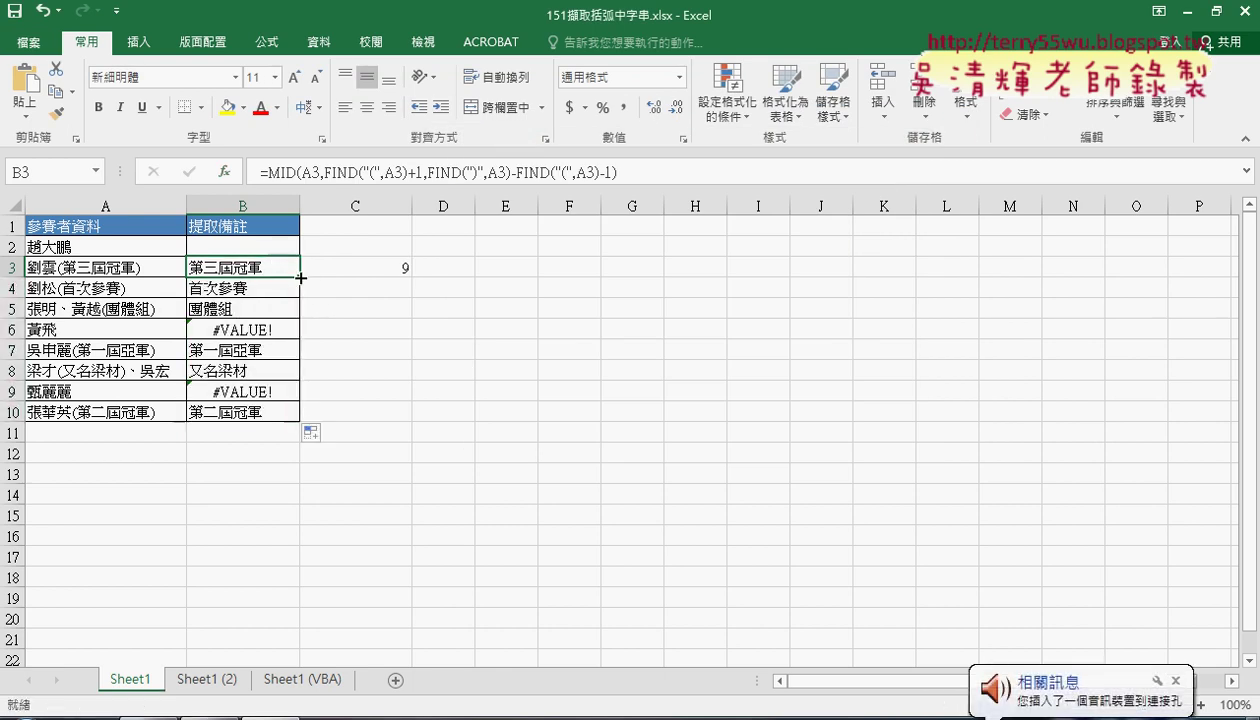
pyautogui.moveTo(300, 277); pyautogui.dragTo(300, 252)
pyautogui.click(260, 248)
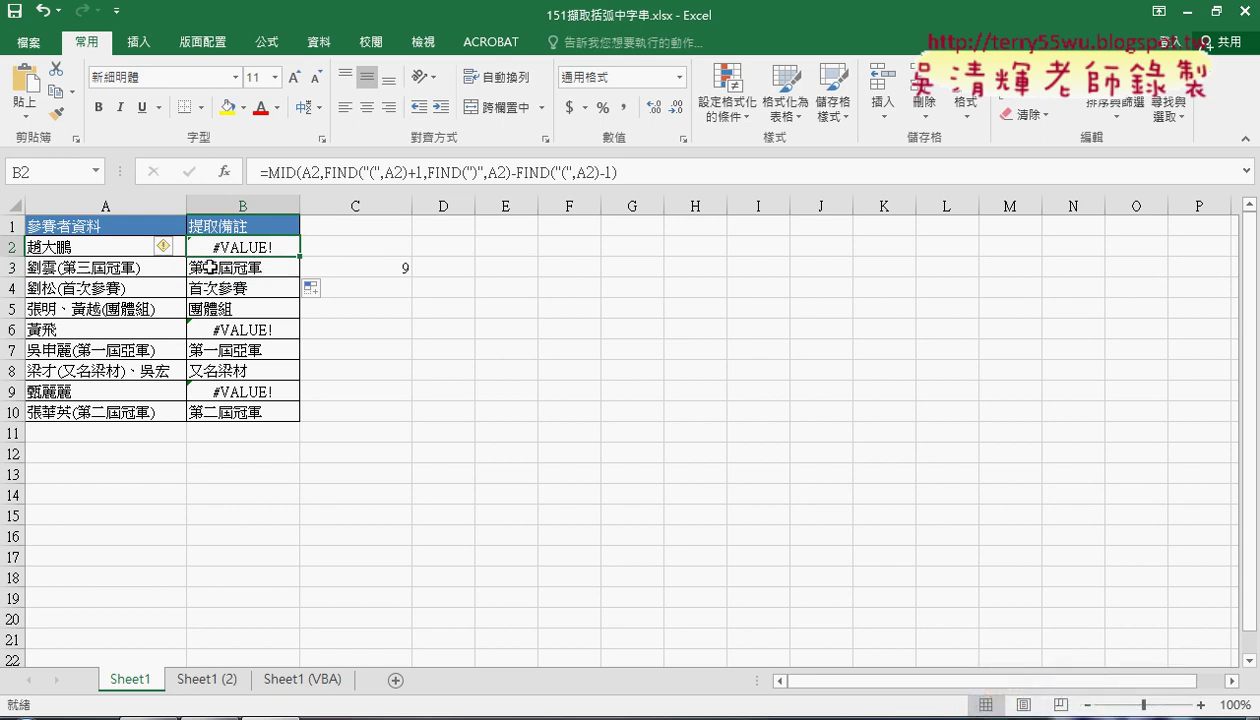
pyautogui.click(207, 265)
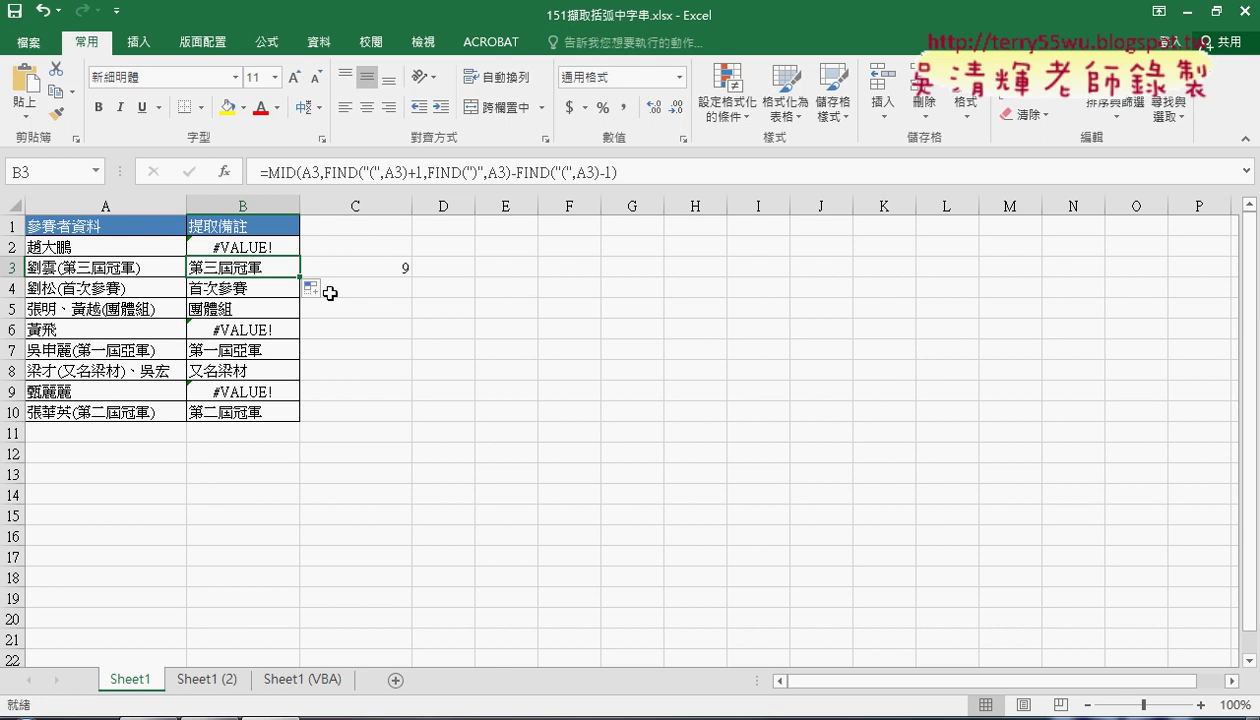
pyautogui.click(237, 247)
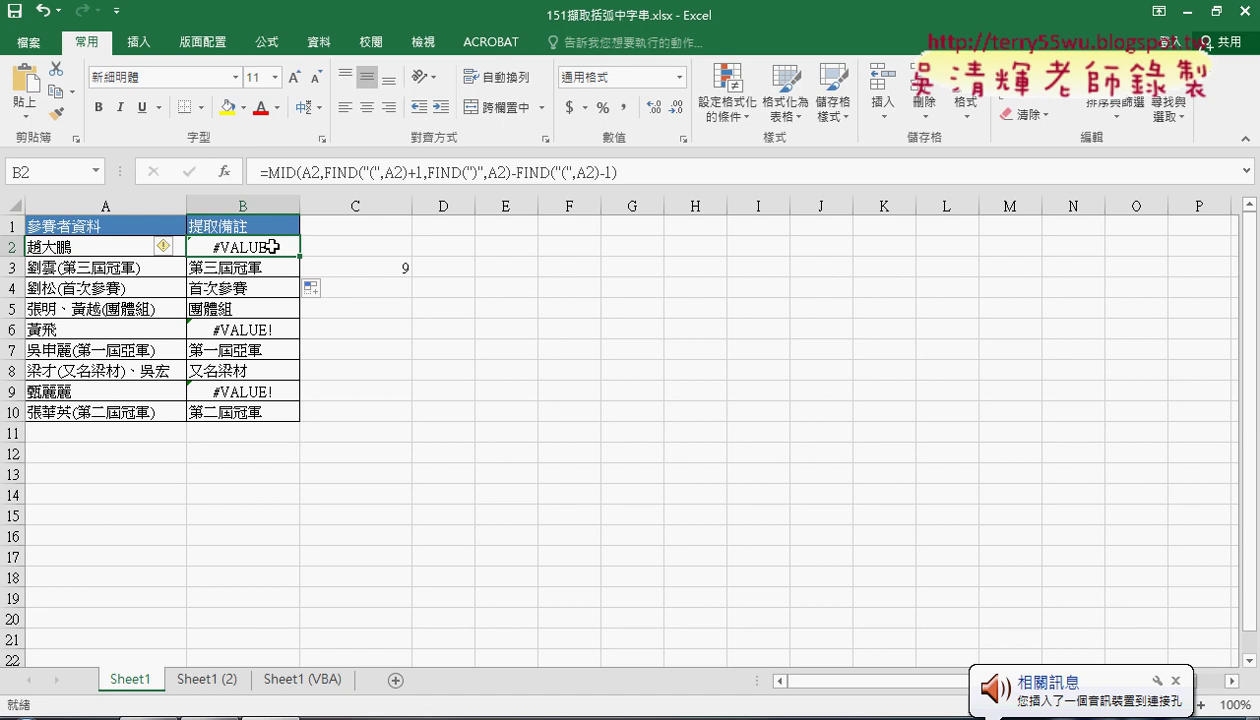
# Cut the MID formula text out of B2, leaving only "=".
pyautogui.moveTo(268, 173); pyautogui.dragTo(640, 178)
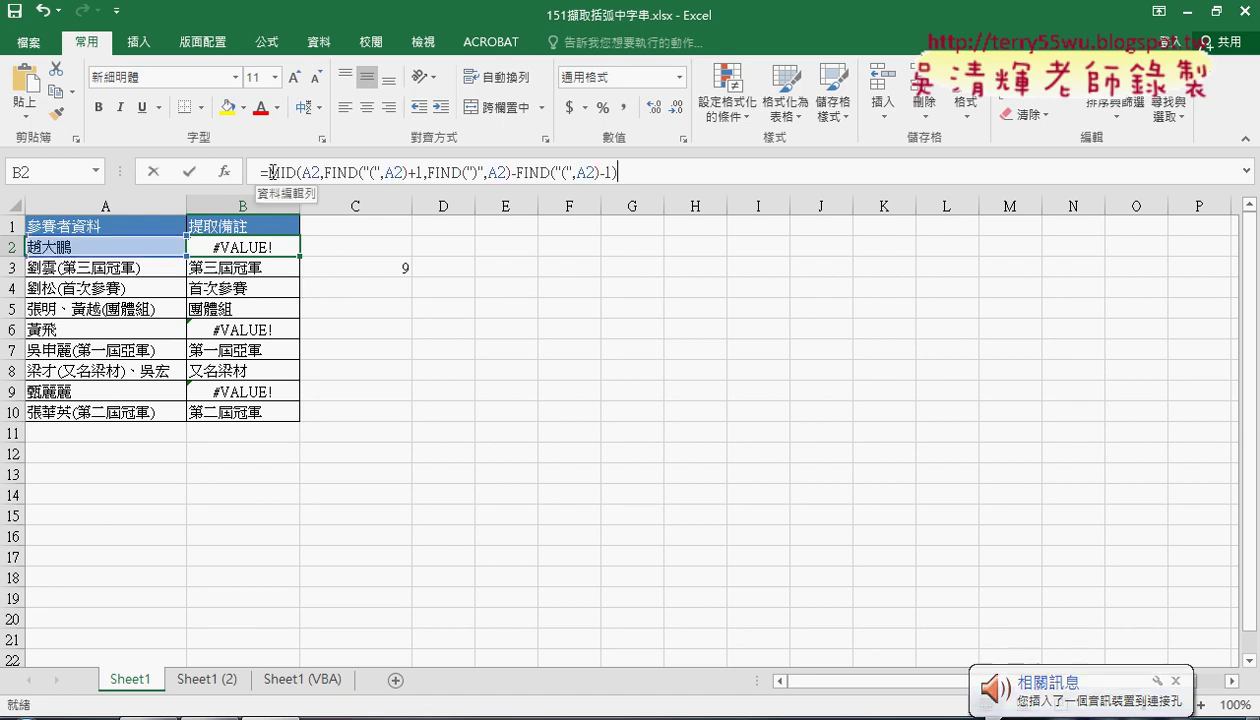
pyautogui.rightClick(722, 172)
pyautogui.click(752, 186)
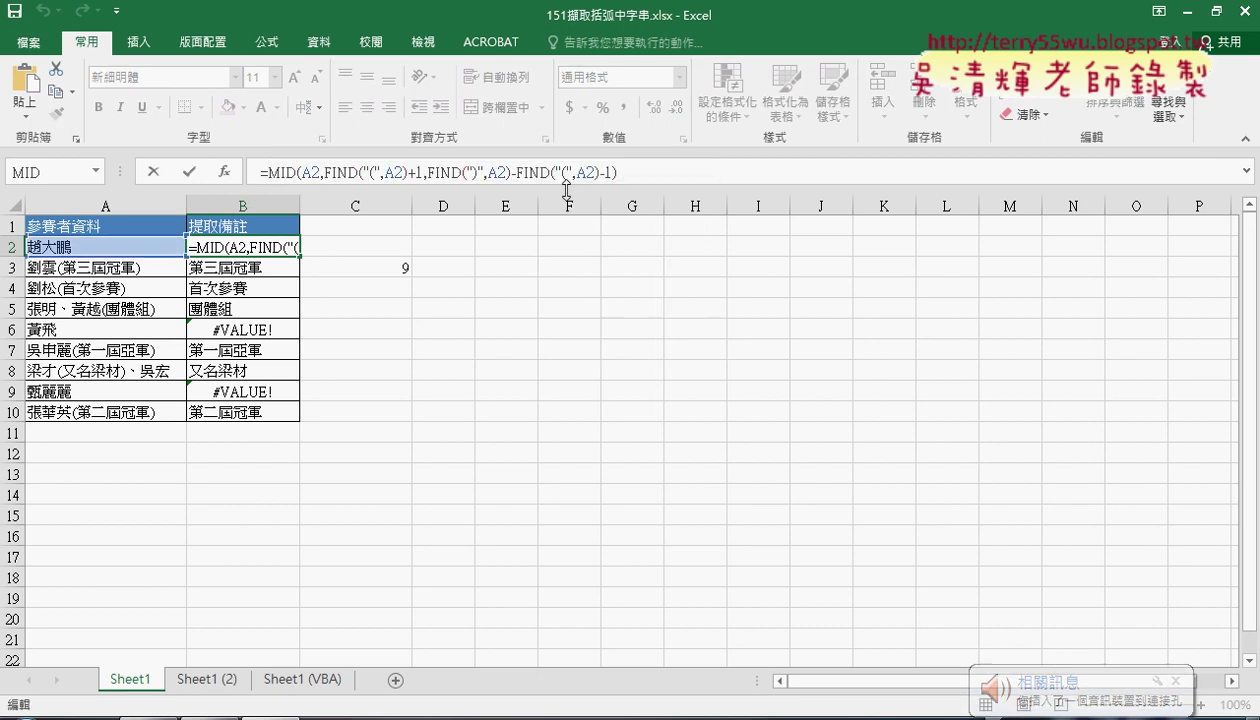
pyautogui.click(225, 175)
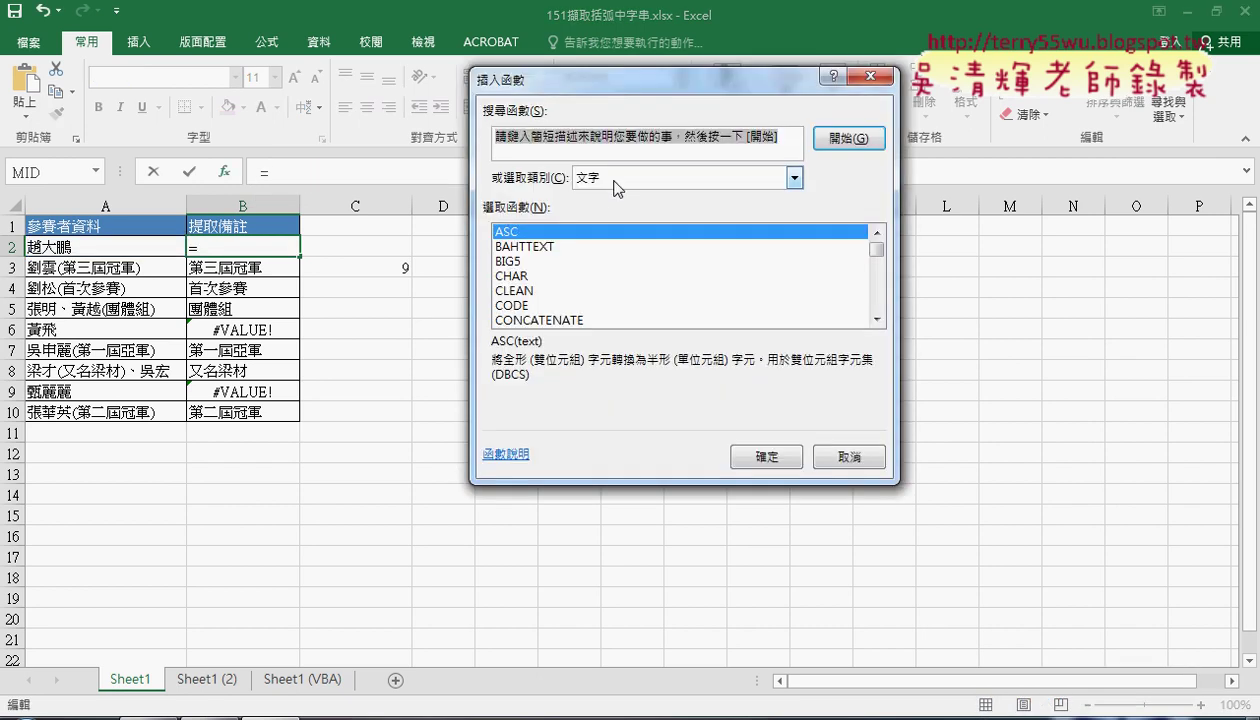
# Make B2 =IFERROR(MID(...),"") with the pasted MID formula, so it shows blank.
pyautogui.click(794, 177)
pyautogui.click(588, 329)
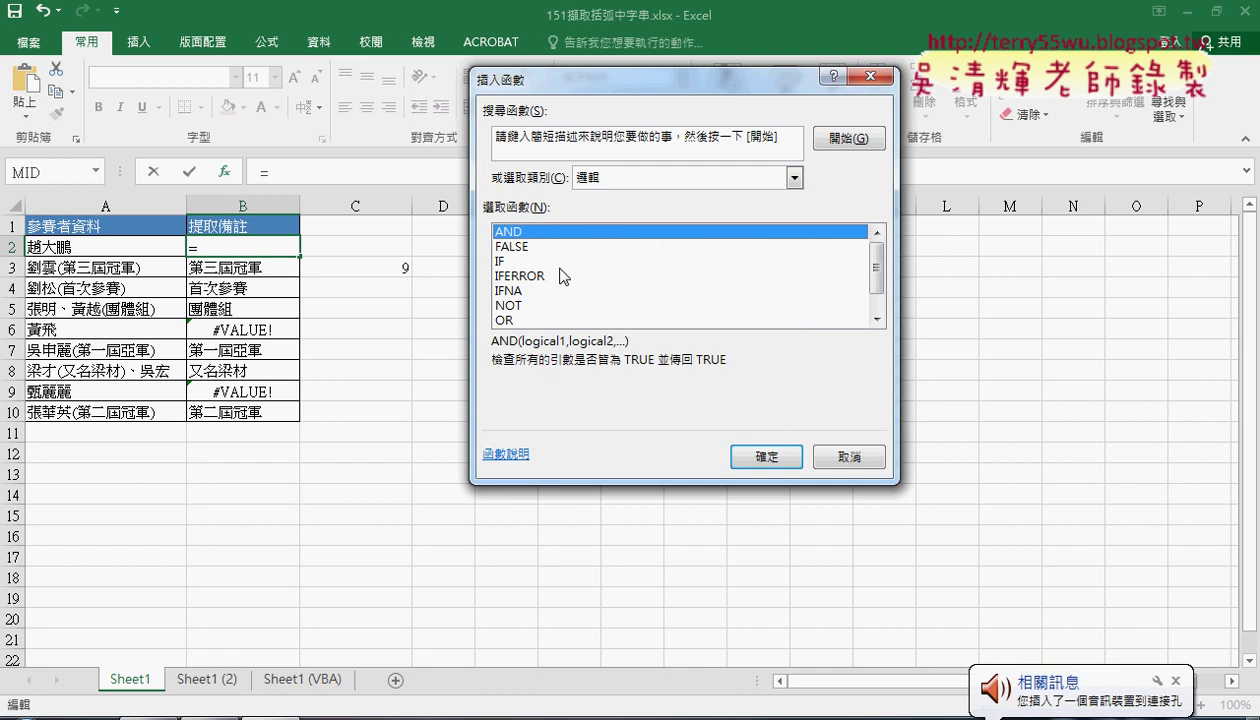
pyautogui.click(515, 276)
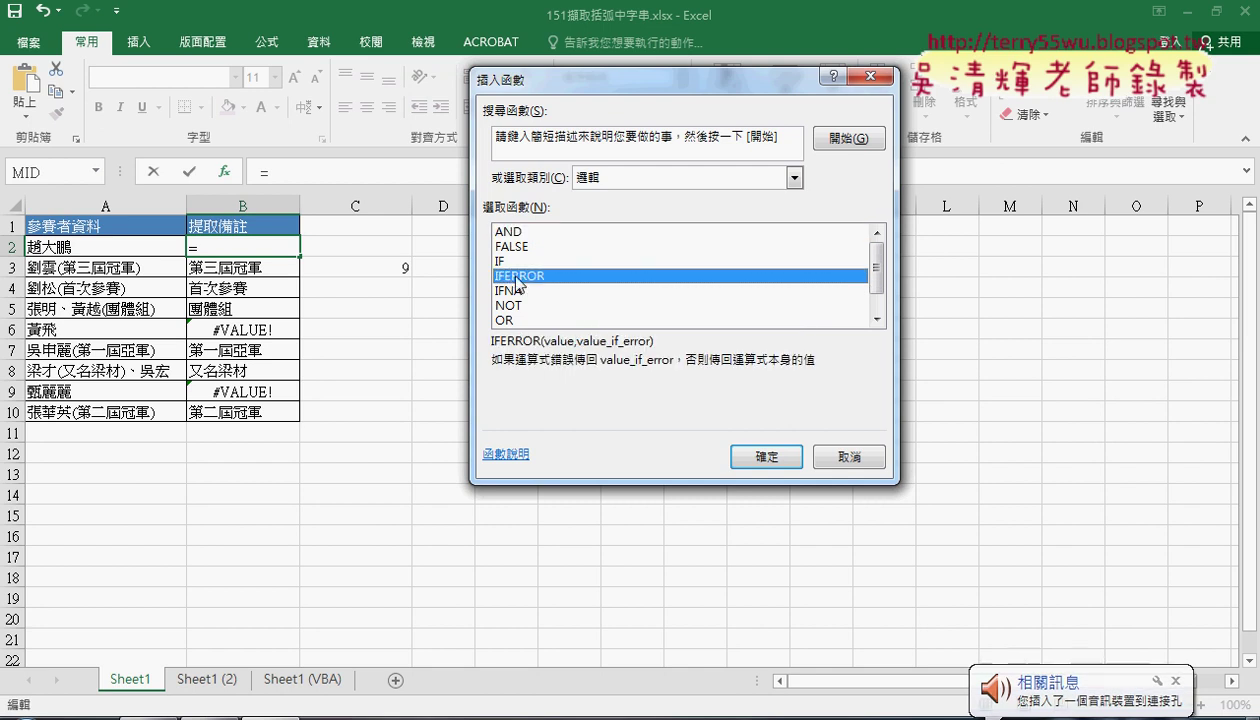
pyautogui.click(765, 456)
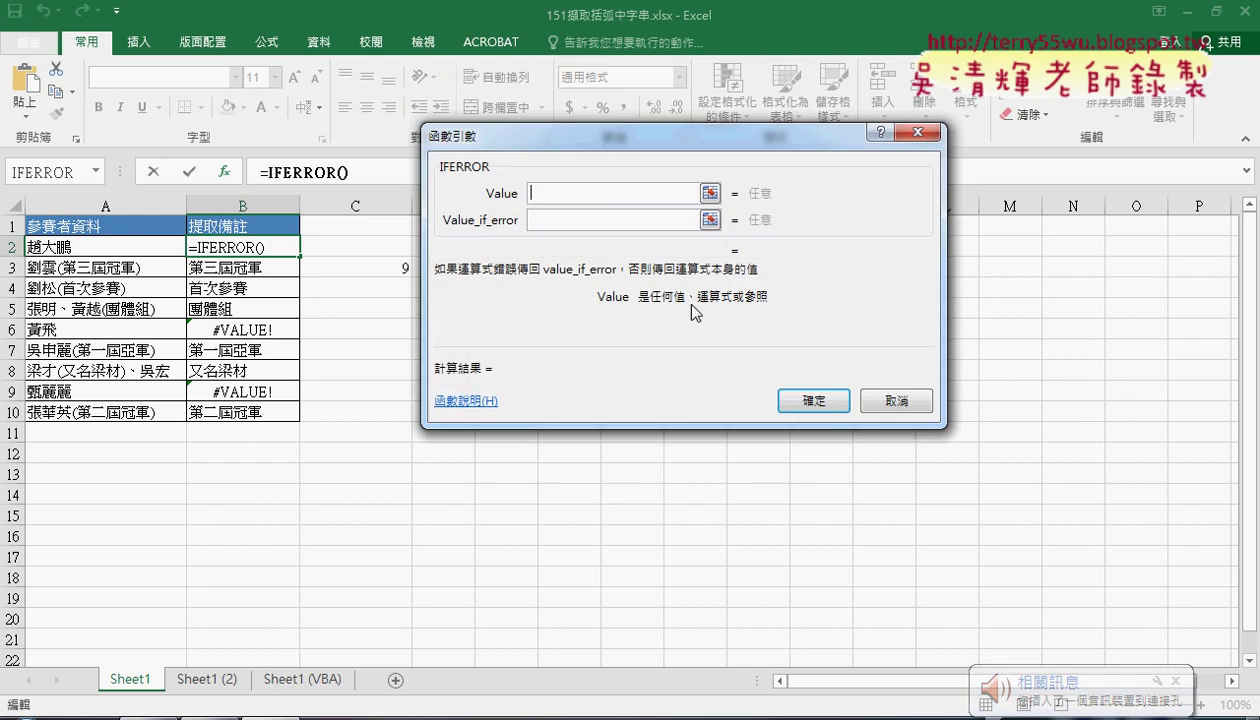
pyautogui.rightClick(556, 193)
pyautogui.click(585, 247)
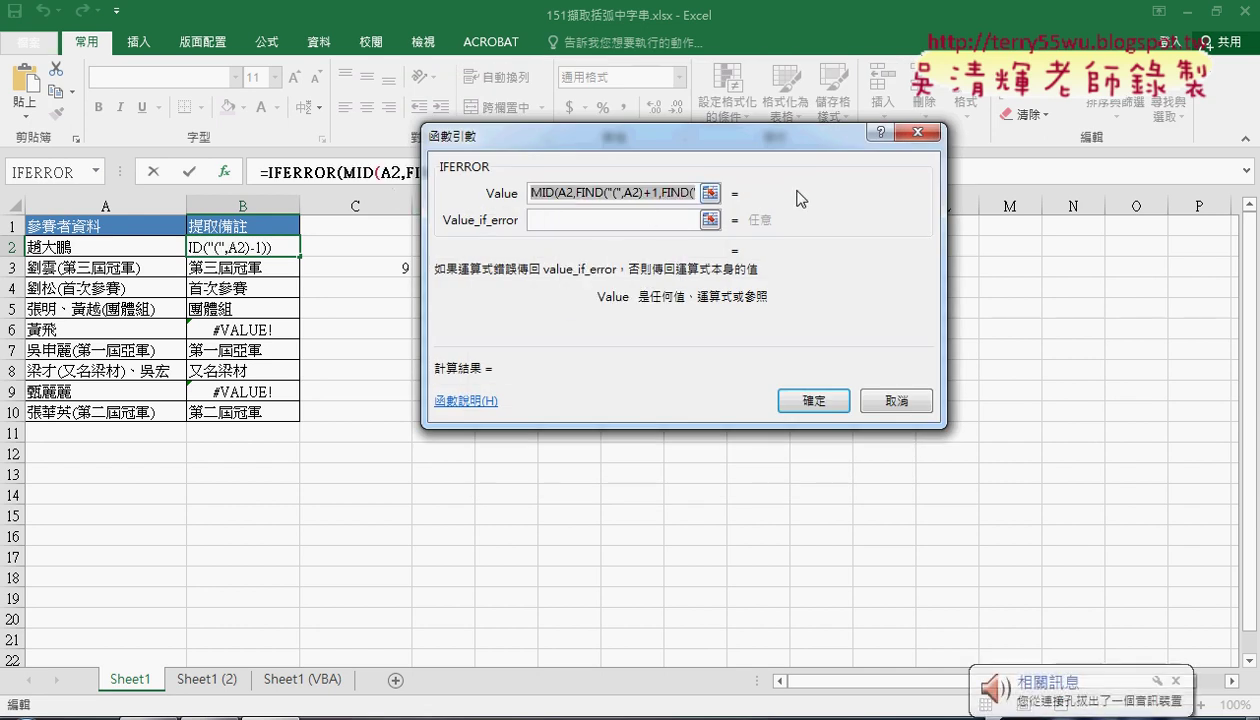
pyautogui.click(609, 221)
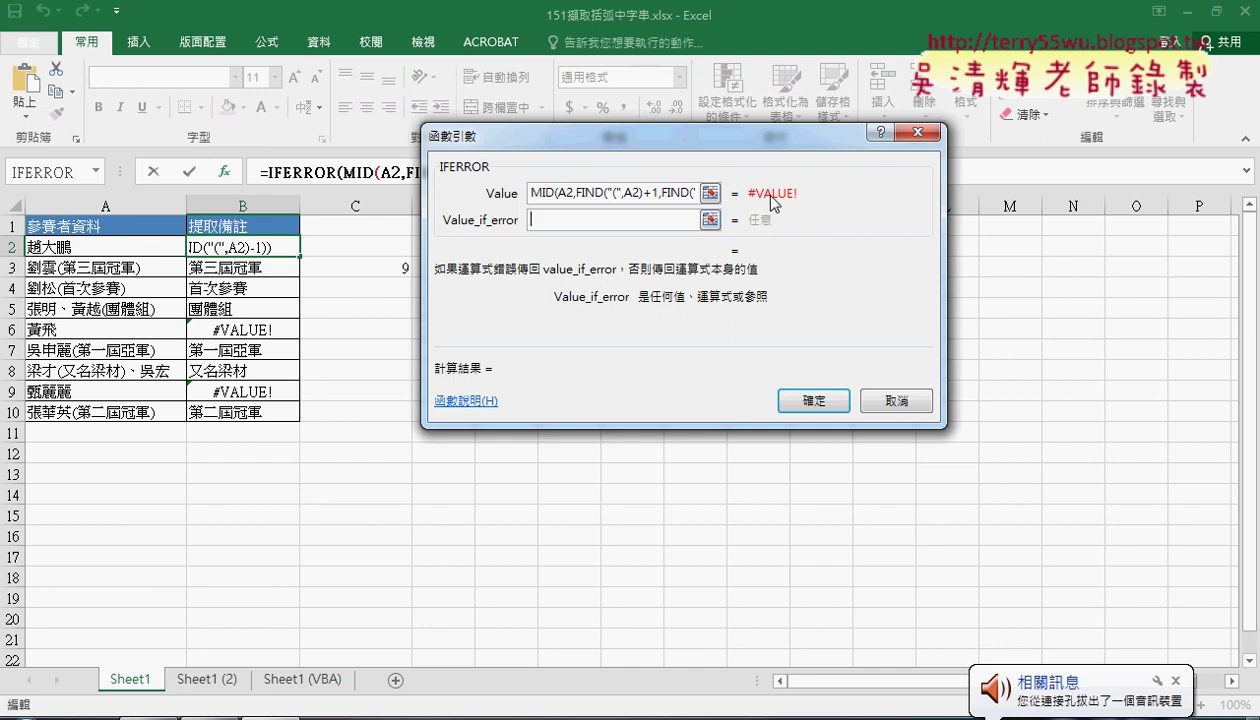
pyautogui.write('"')
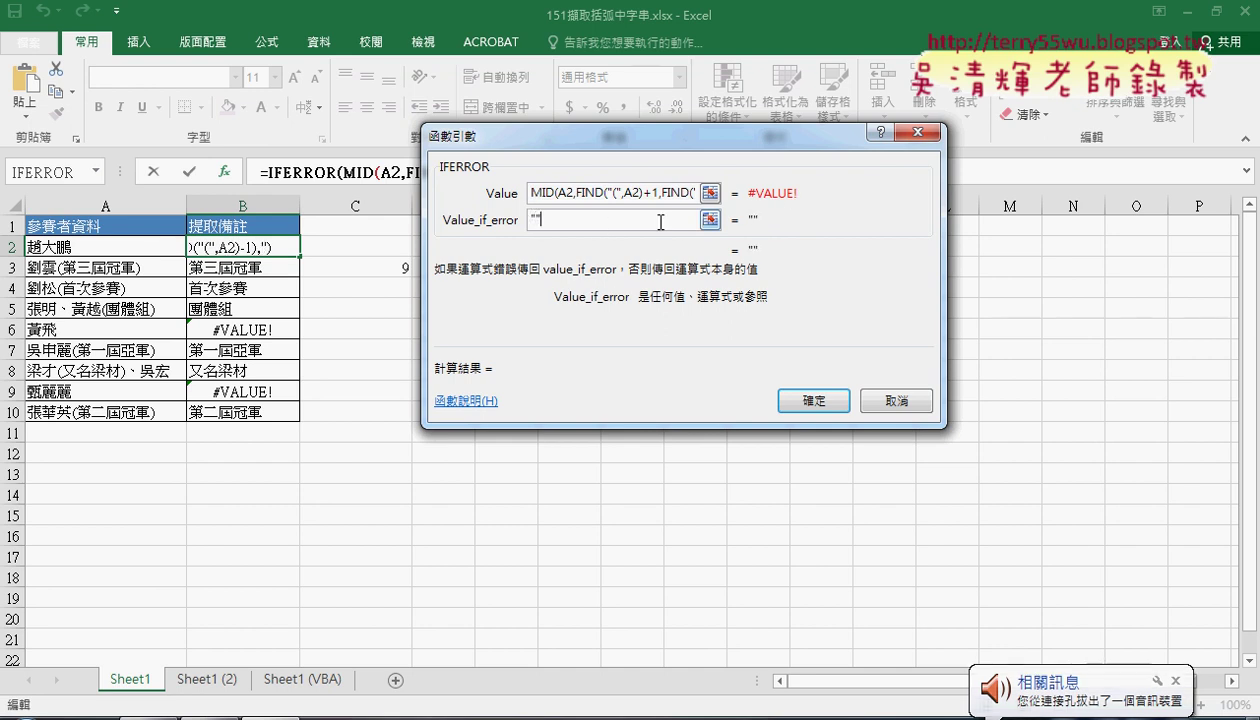
pyautogui.write('"')
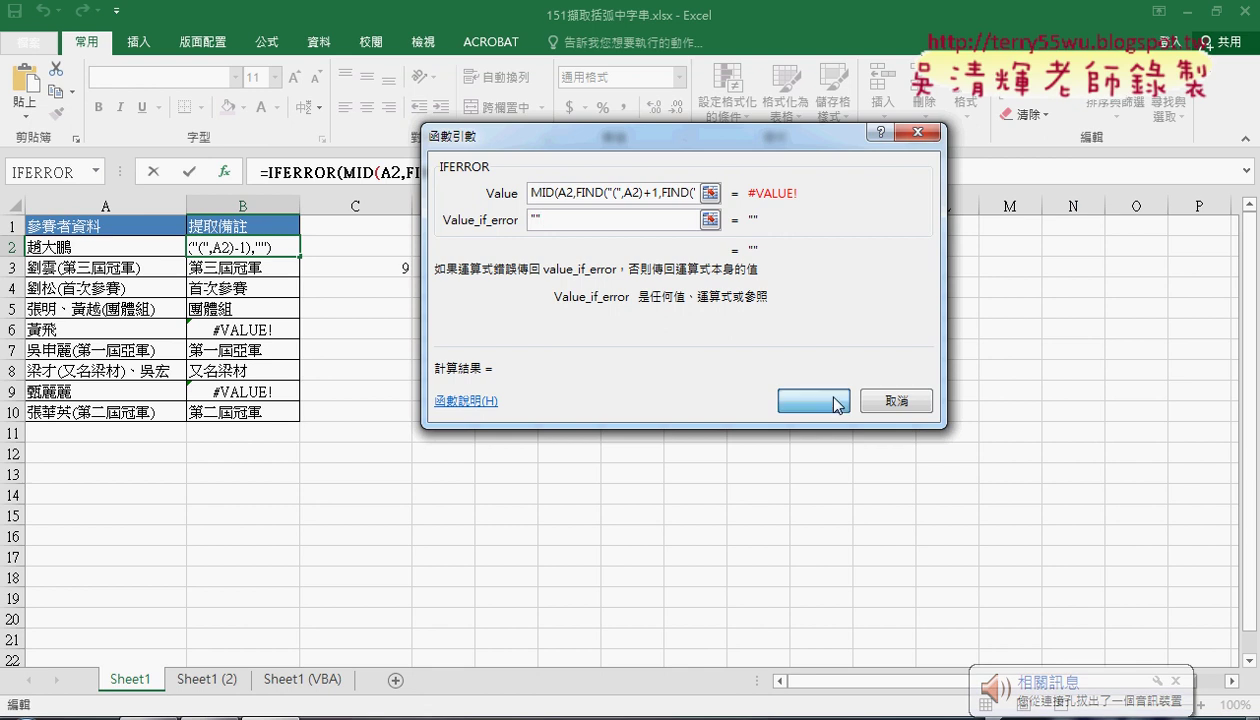
pyautogui.click(813, 400)
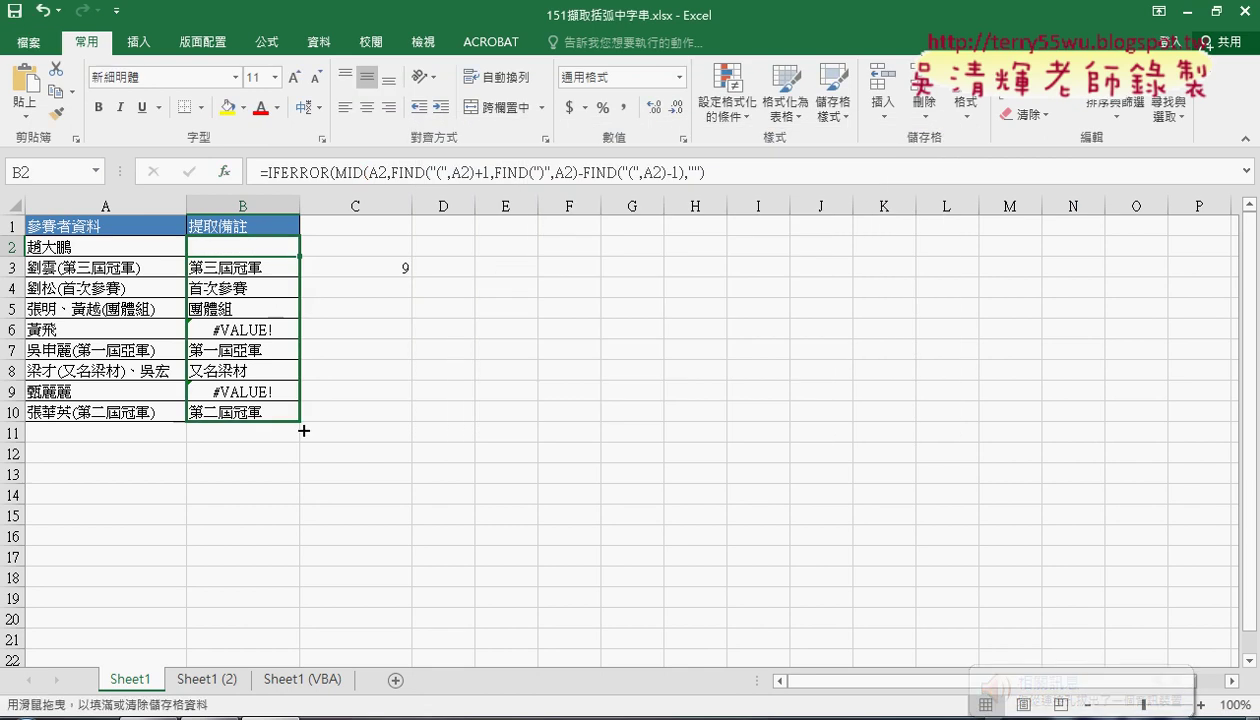
# Fill B2's IFERROR formula down to B10 and rename the Sheet1 (2) copy to VBA.
pyautogui.moveTo(298, 270); pyautogui.dragTo(298, 416)
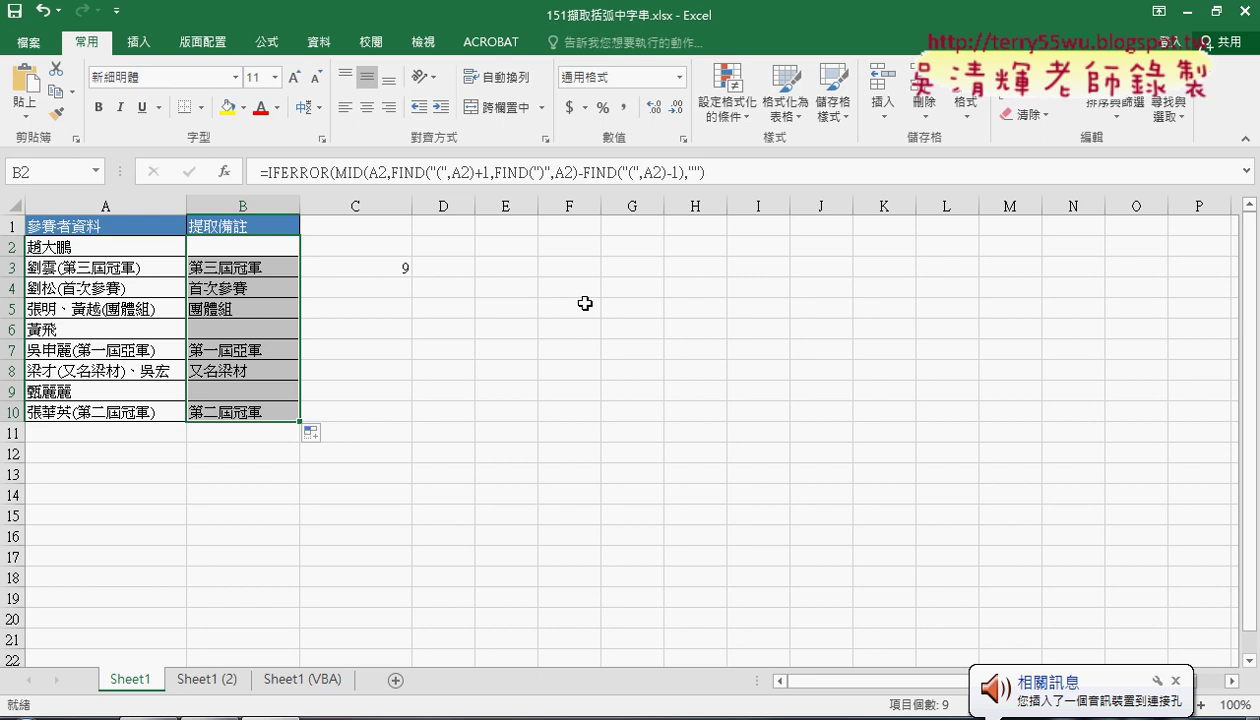
pyautogui.click(208, 682)
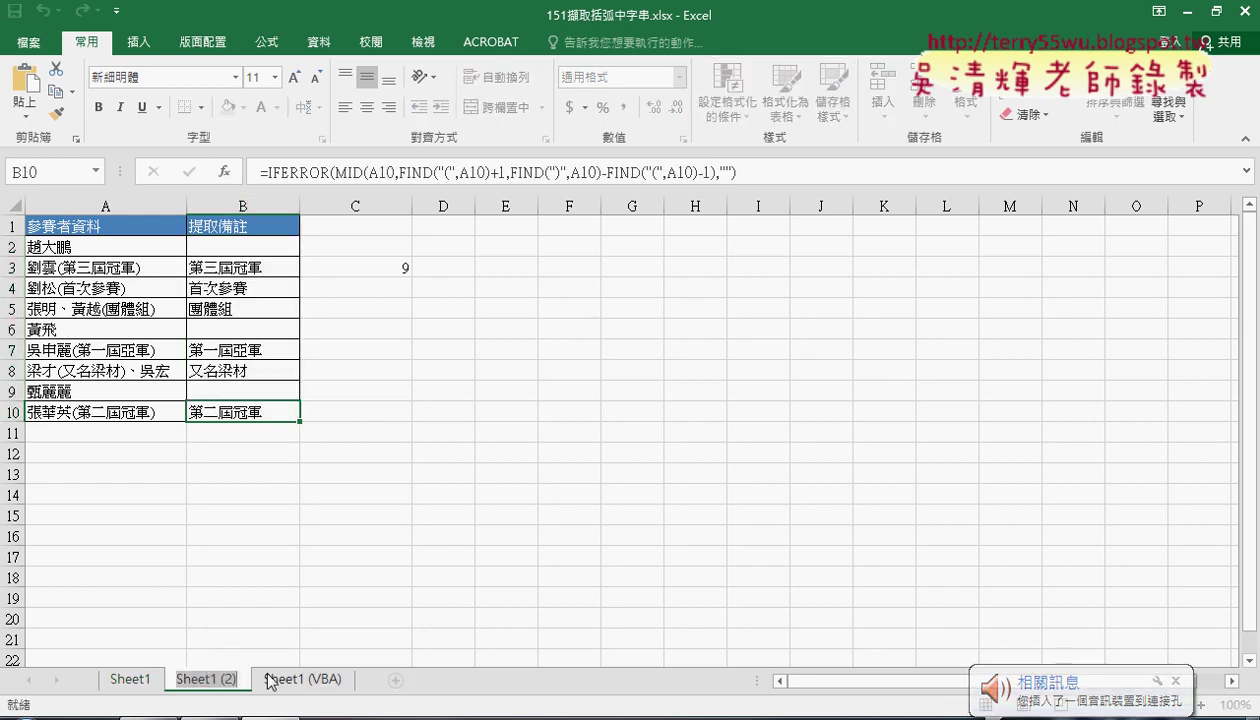
pyautogui.write('VBA')
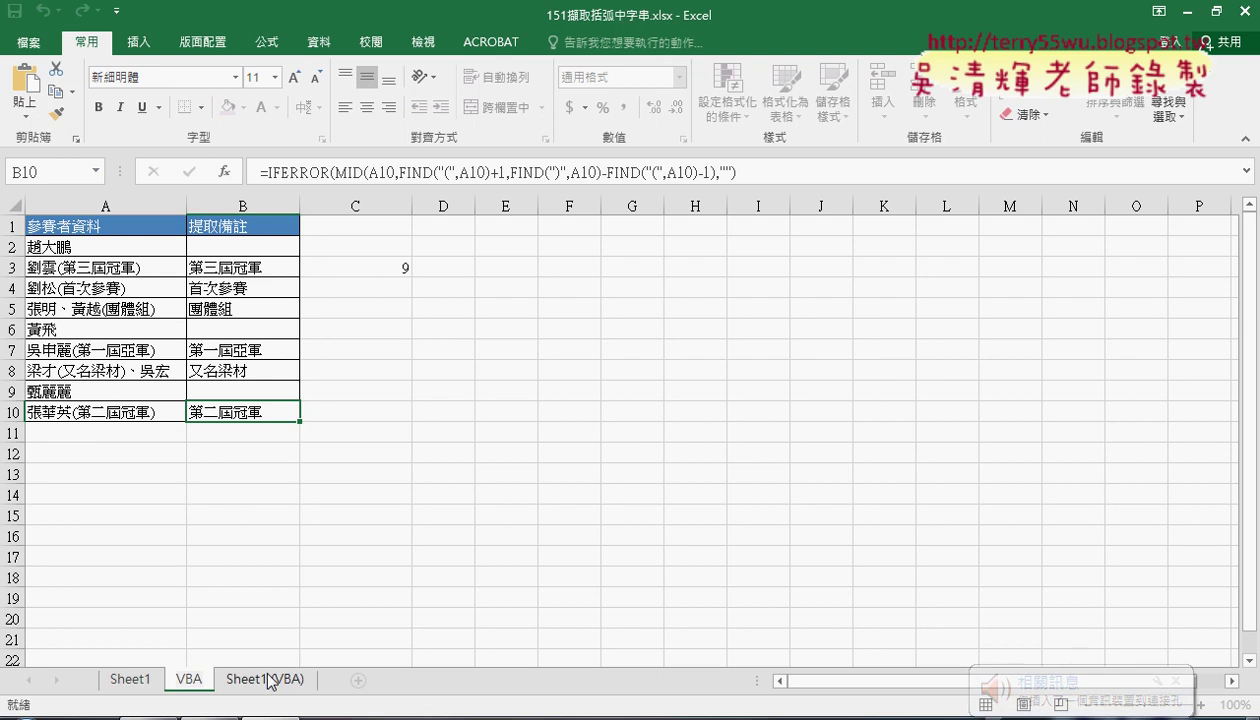
pyautogui.press('Return')
# Delete the Sheet1 (VBA) sheet.
pyautogui.rightClick(232, 684)
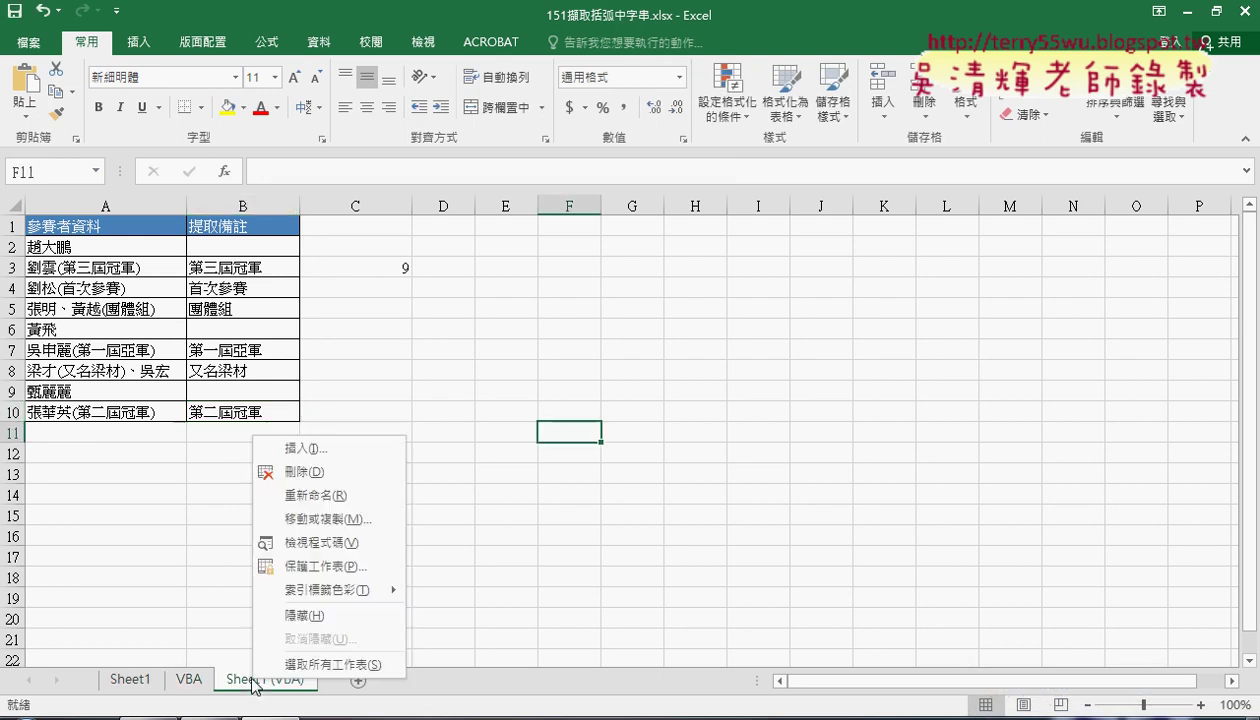
pyautogui.click(330, 466)
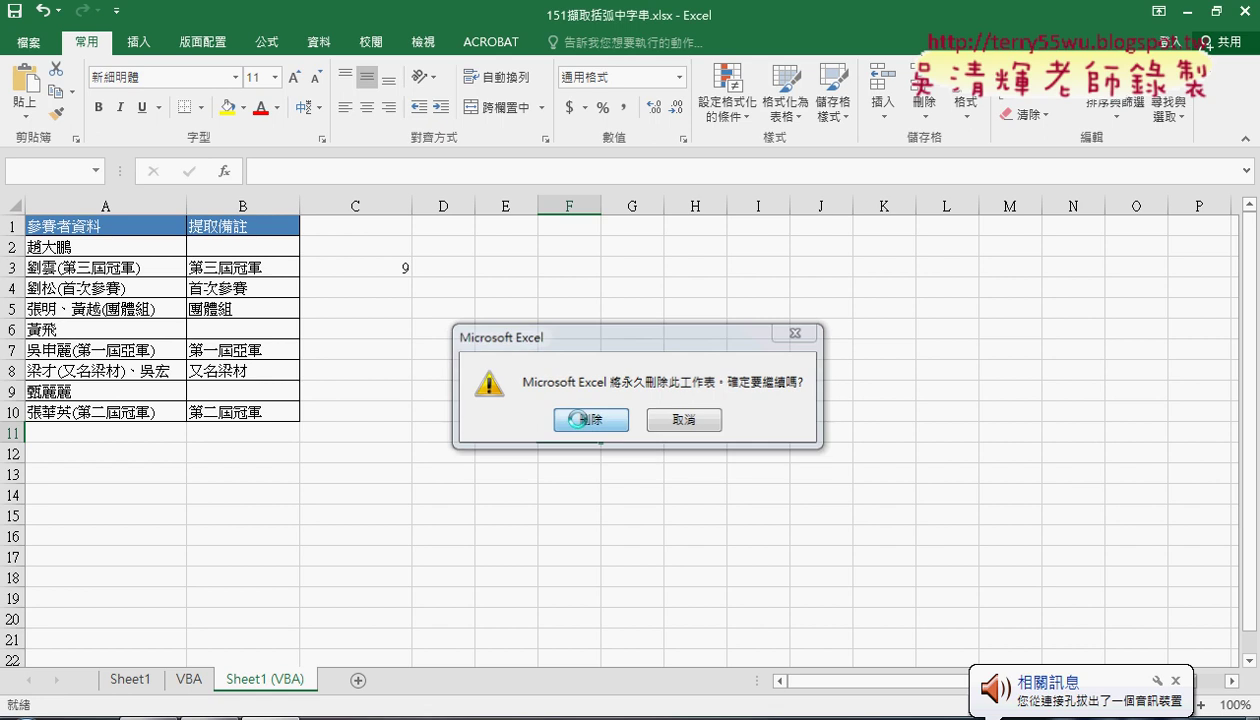
pyautogui.press('Return')
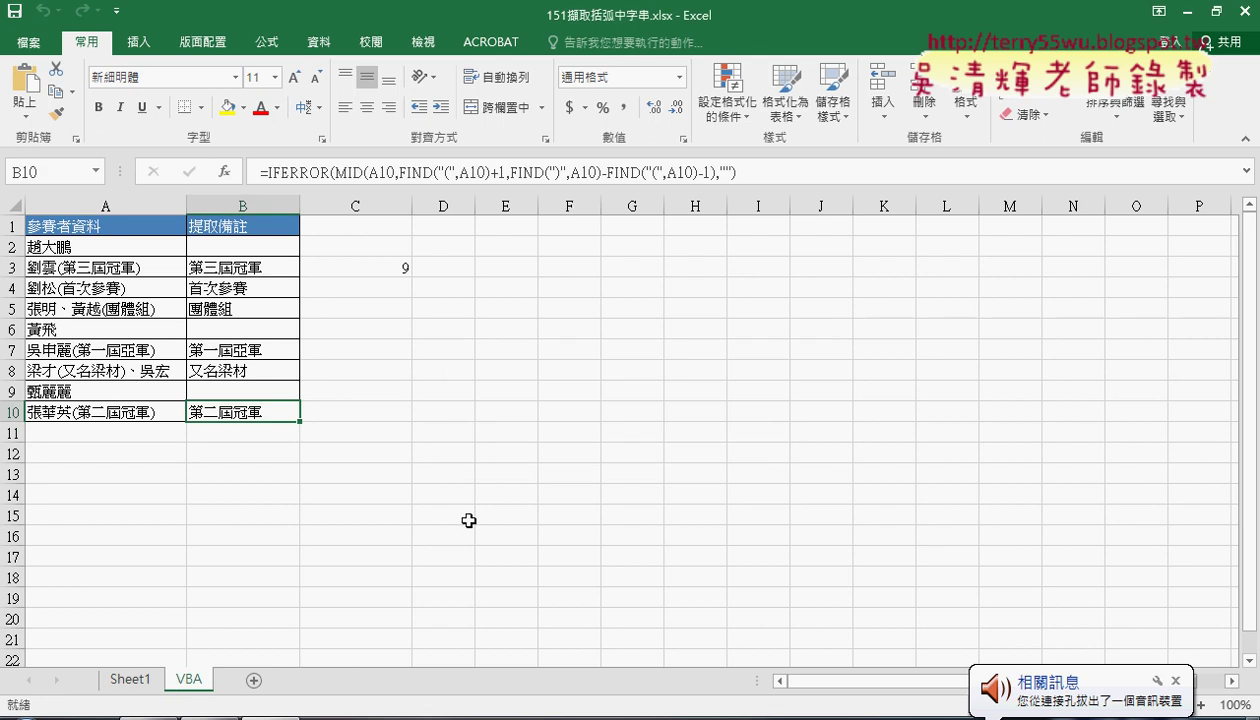
pyautogui.moveTo(369, 230); pyautogui.dragTo(372, 262)
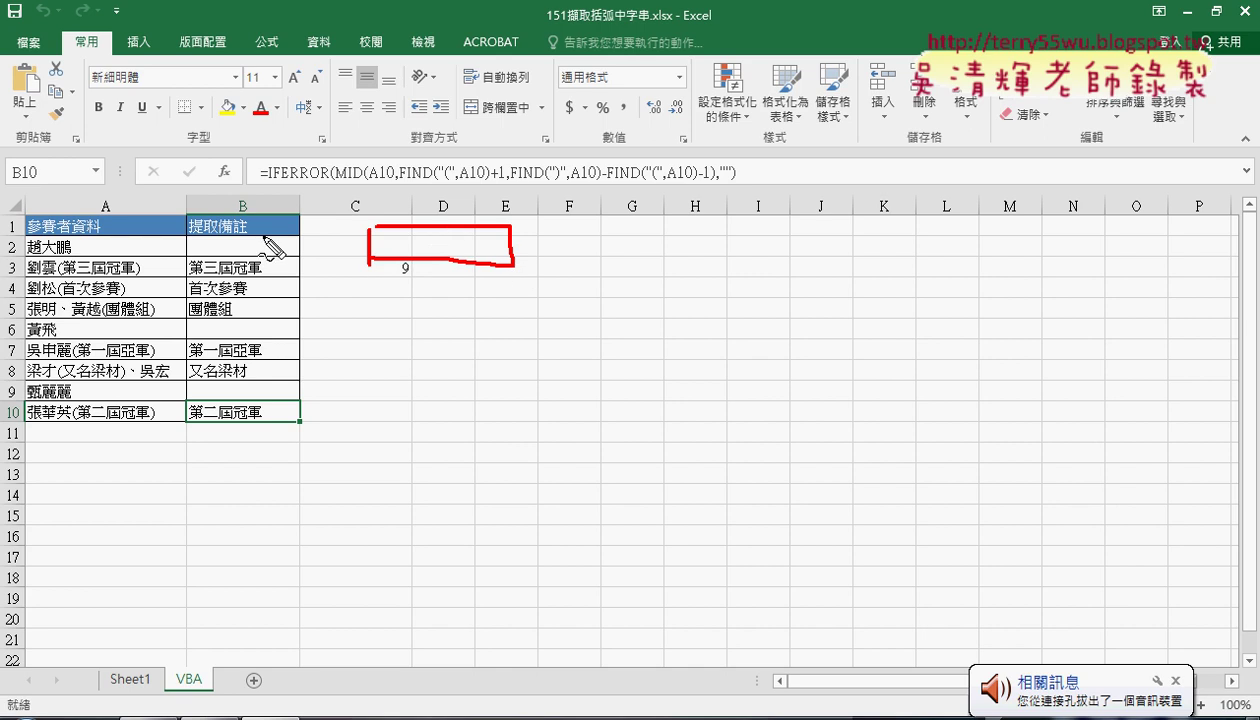
pyautogui.moveTo(246, 238); pyautogui.dragTo(246, 350)
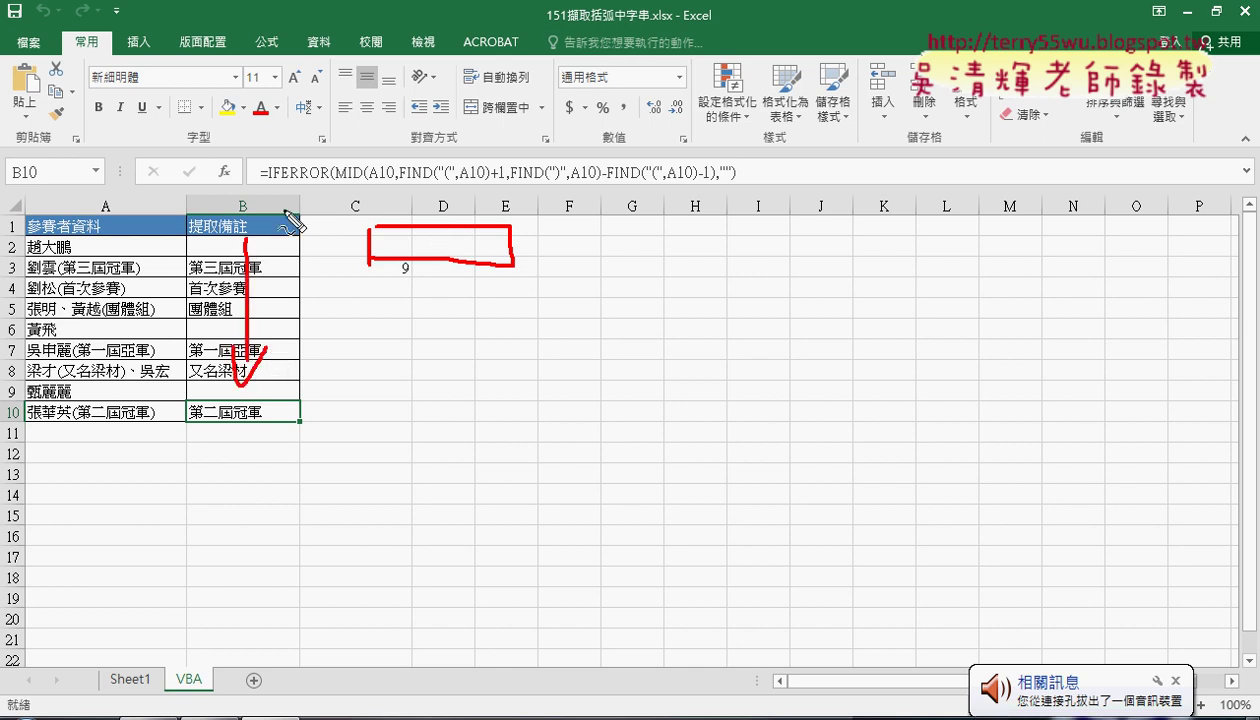
pyautogui.moveTo(270, 185); pyautogui.dragTo(718, 185)
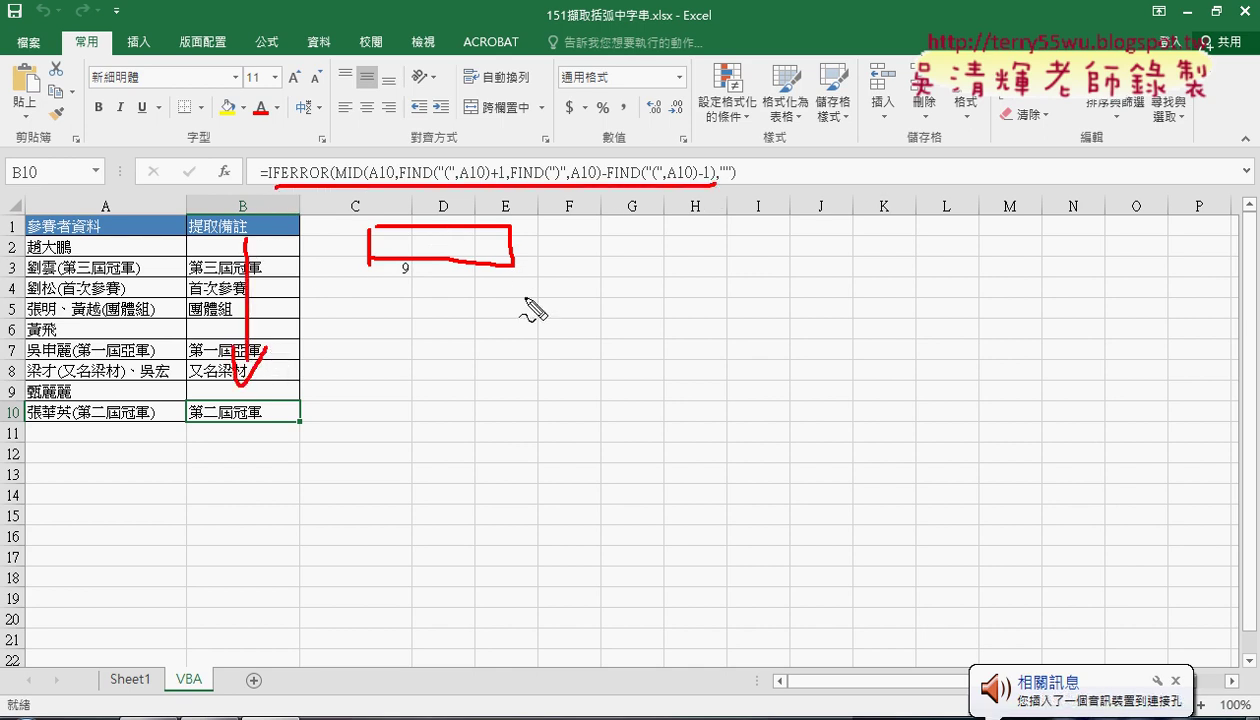
pyautogui.moveTo(372, 322)
pyautogui.mouseDown()
pyautogui.moveTo(507, 291)
pyautogui.moveTo(372, 324)
pyautogui.mouseUp()
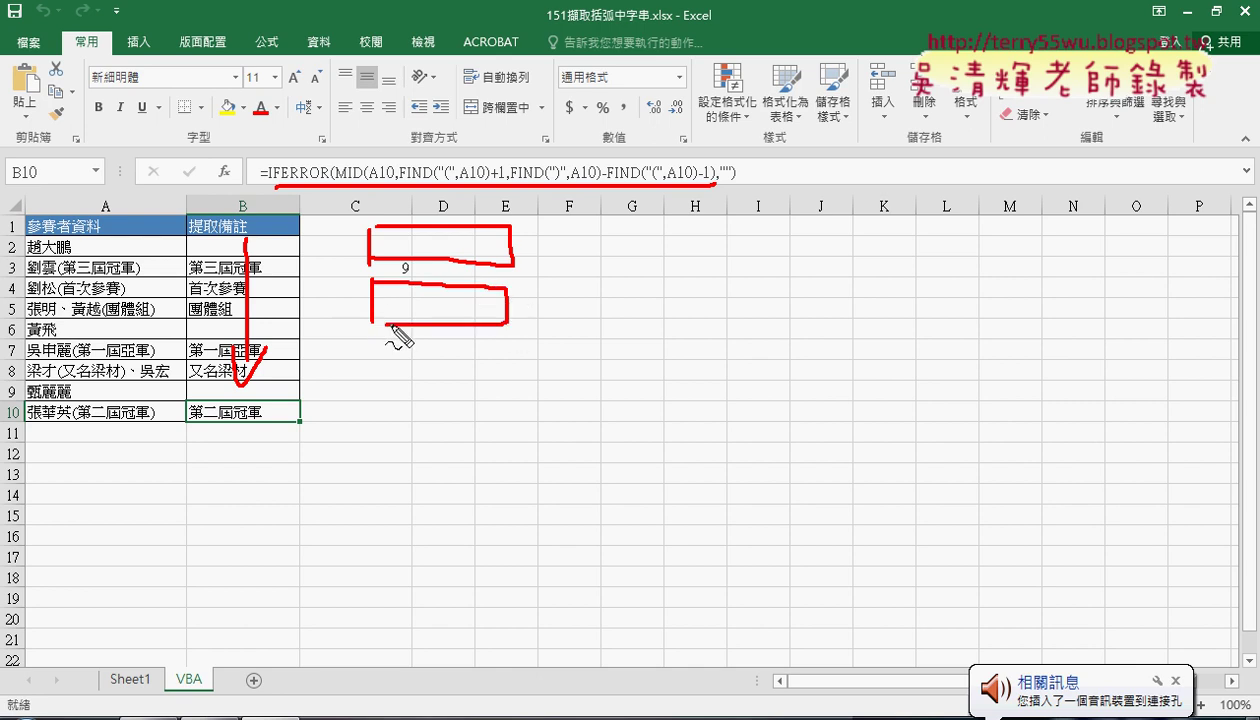
pyautogui.moveTo(262, 283)
pyautogui.mouseDown()
pyautogui.moveTo(226, 308)
pyautogui.moveTo(268, 306)
pyautogui.mouseUp()
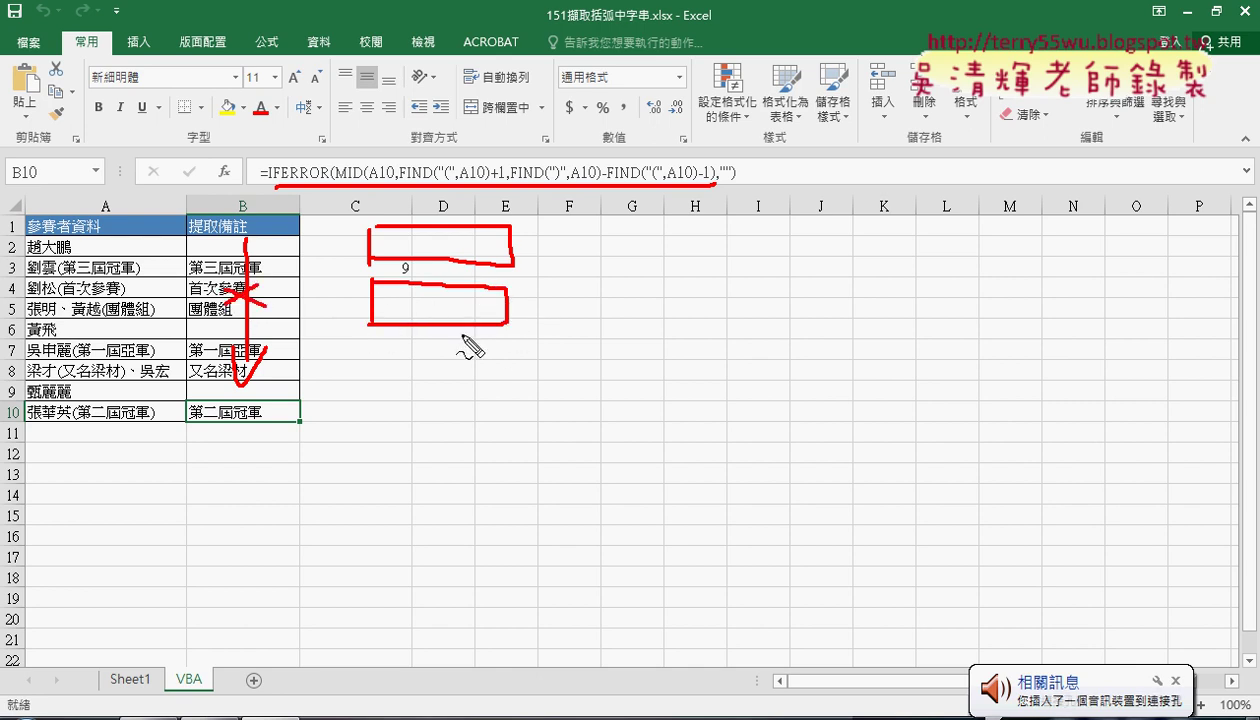
pyautogui.moveTo(370, 376)
pyautogui.mouseDown()
pyautogui.moveTo(514, 342)
pyautogui.moveTo(370, 378)
pyautogui.mouseUp()
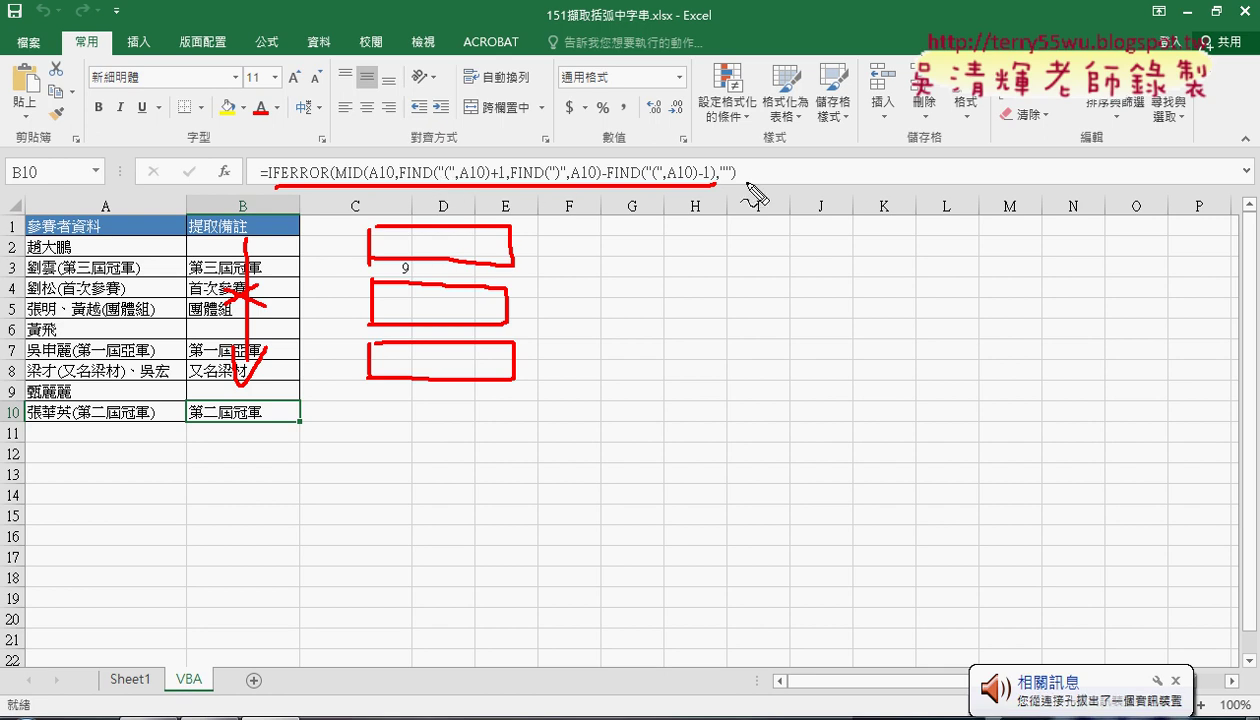
pyautogui.moveTo(753, 175)
pyautogui.mouseDown()
pyautogui.moveTo(791, 175)
pyautogui.moveTo(783, 183)
pyautogui.moveTo(836, 158)
pyautogui.moveTo(842, 186)
pyautogui.moveTo(899, 186)
pyautogui.moveTo(800, 148)
pyautogui.moveTo(905, 198)
pyautogui.mouseUp()
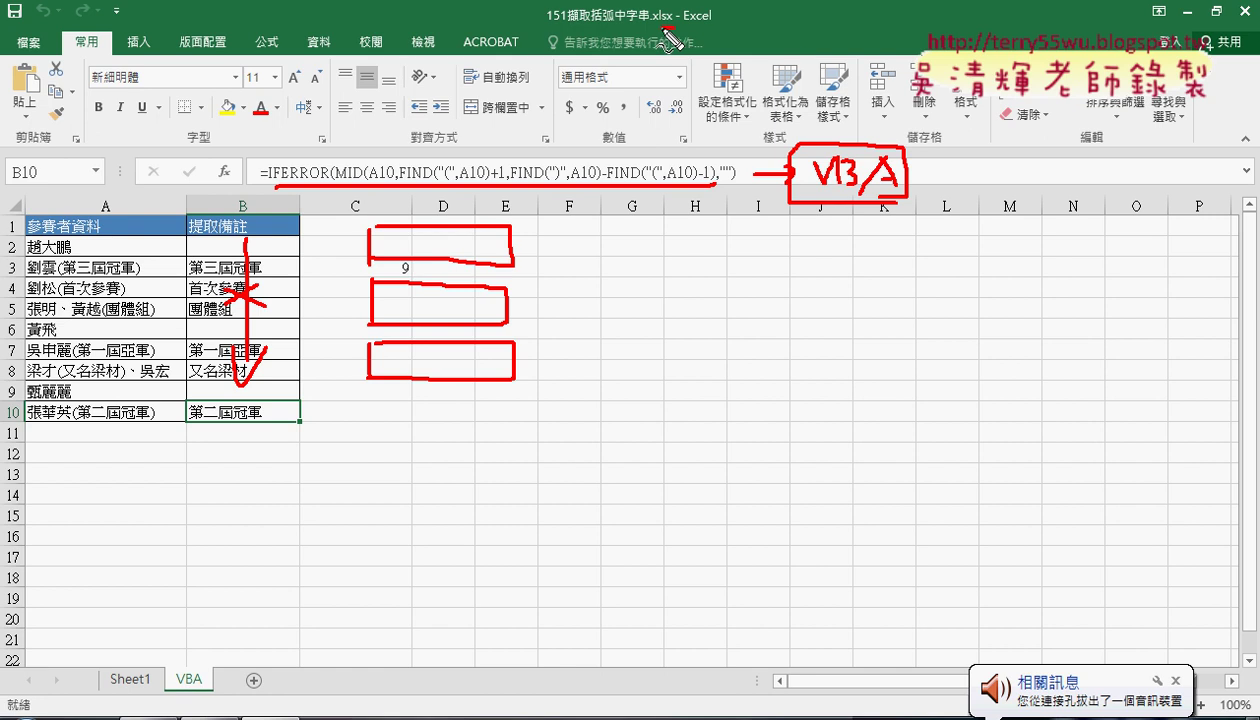
pyautogui.moveTo(673, 27); pyautogui.dragTo(531, 28)
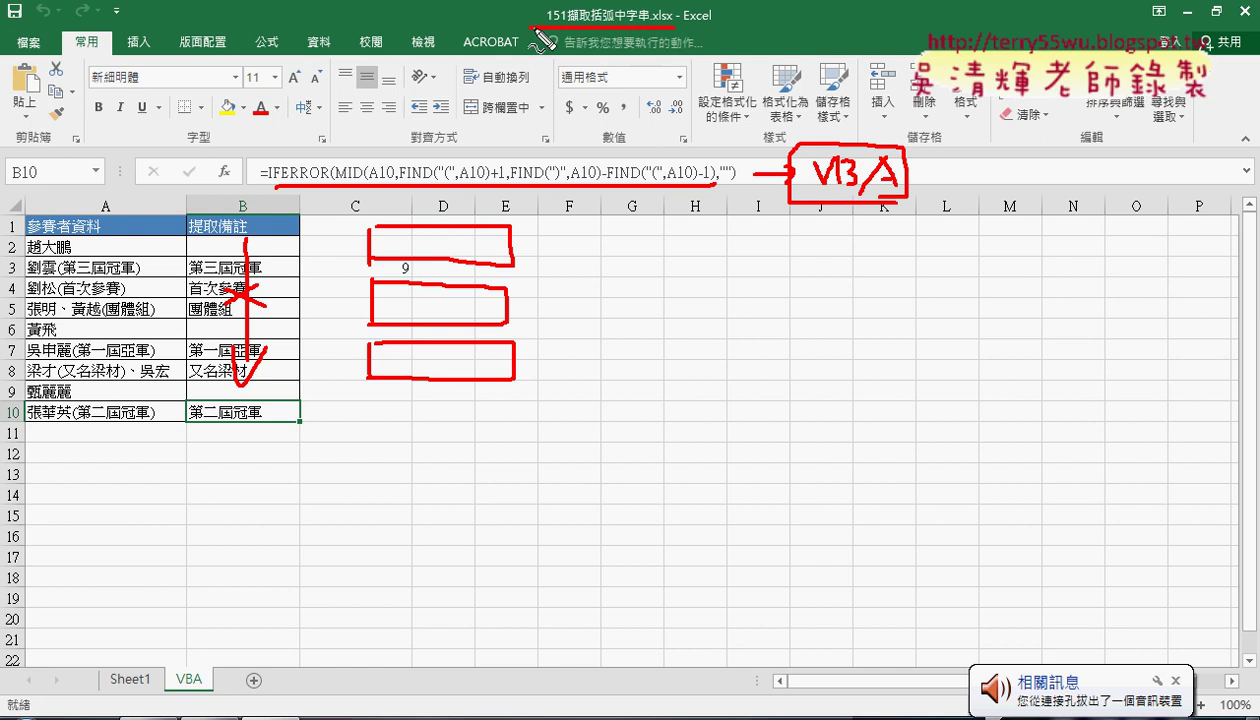
# Go from _雲端白板畫面(NEW) into 01_文字與資料函數 and open 151擷取括弧內字串.docx.
pyautogui.hotkey('alt', 'Tab')
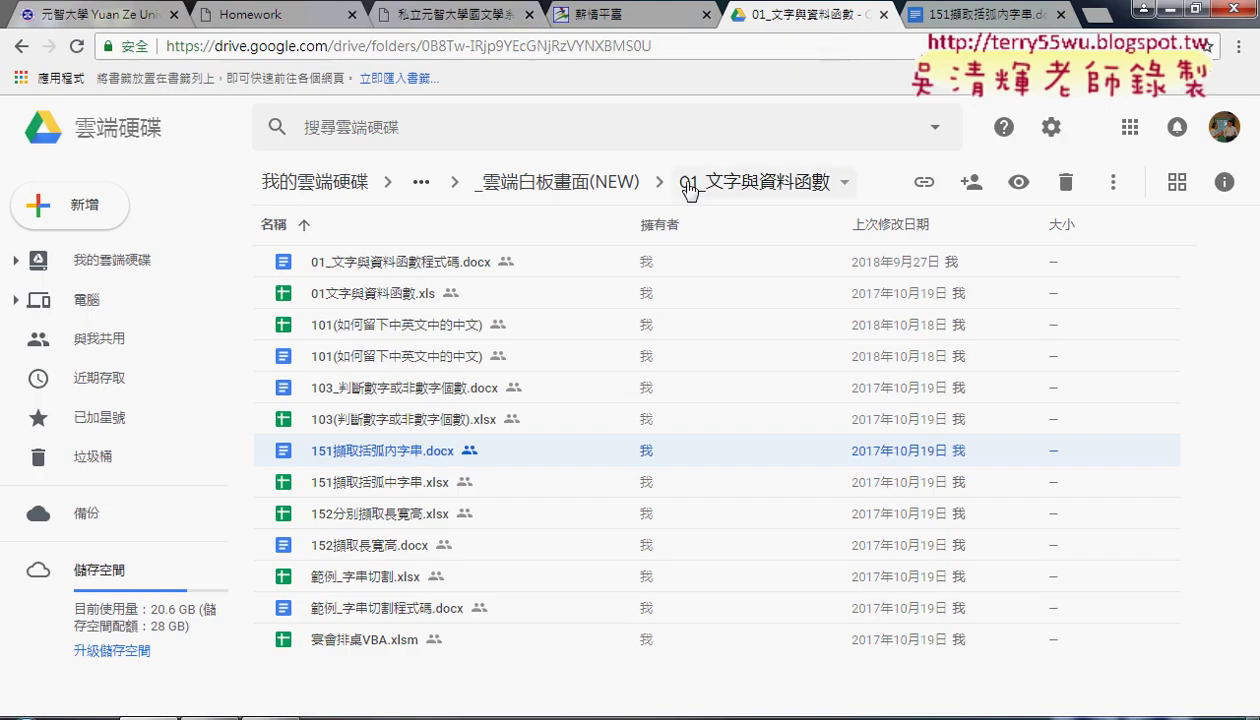
pyautogui.click(560, 183)
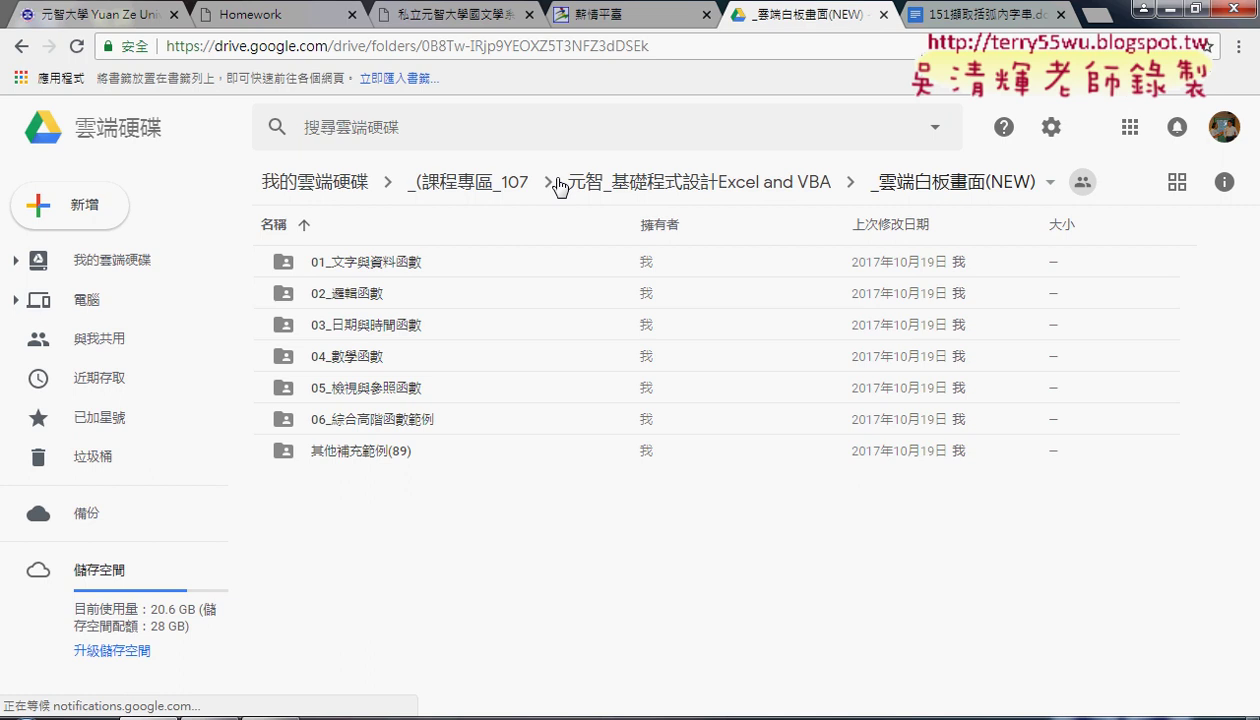
pyautogui.click(400, 264)
pyautogui.doubleClick(400, 264)
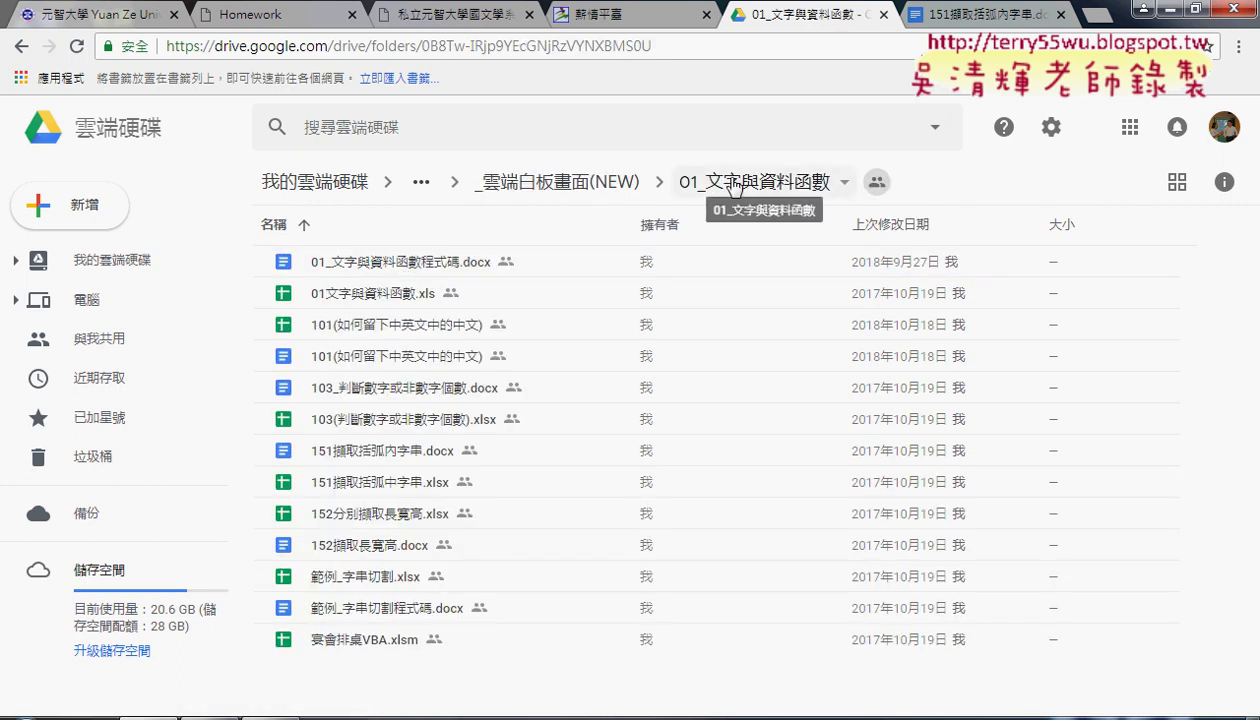
pyautogui.click(348, 455)
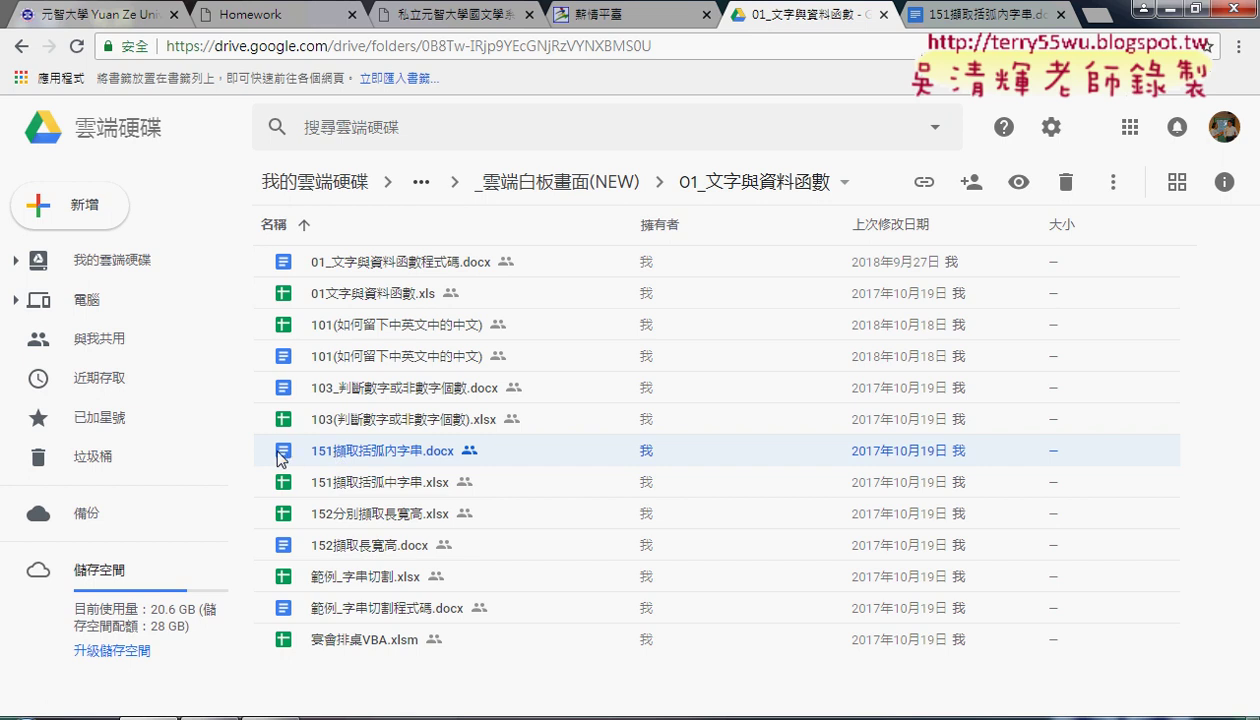
pyautogui.doubleClick(366, 455)
# Highlight each formula step in the notes: both FIND formulas, the MID step and the IFERROR formulas.
pyautogui.scroll(4, 766, 233)
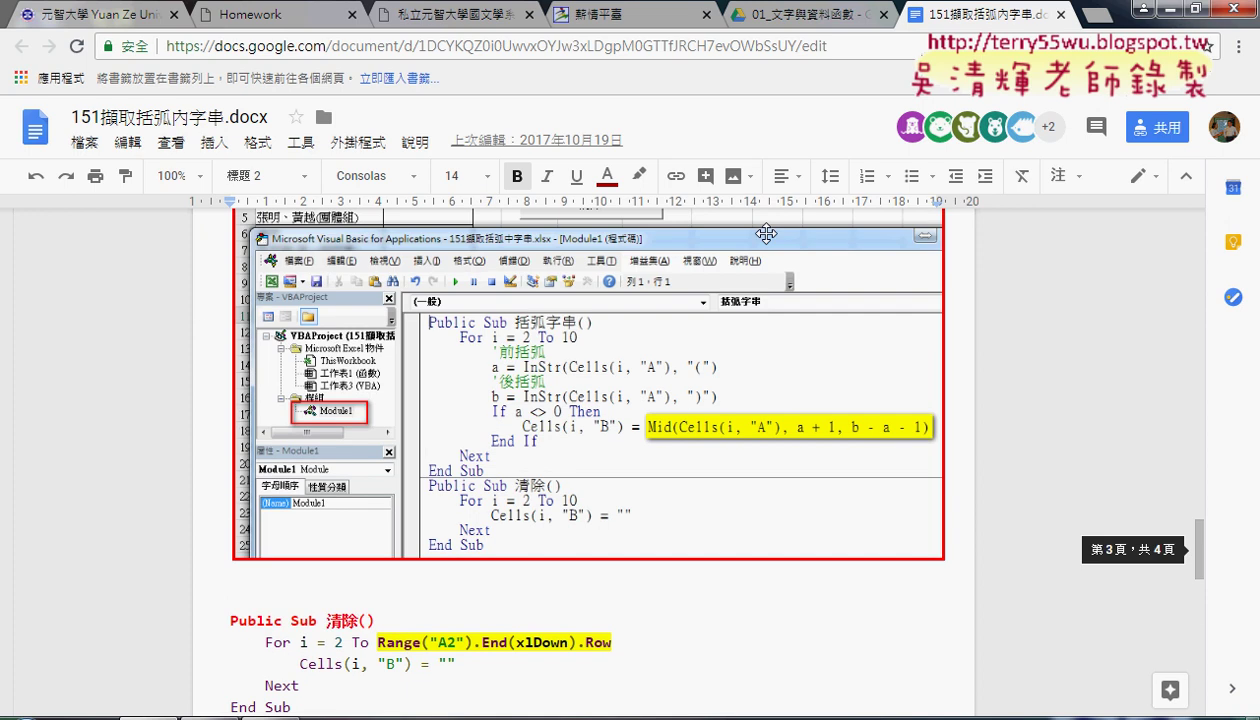
pyautogui.scroll(3, 813, 227)
pyautogui.scroll(6, 813, 227)
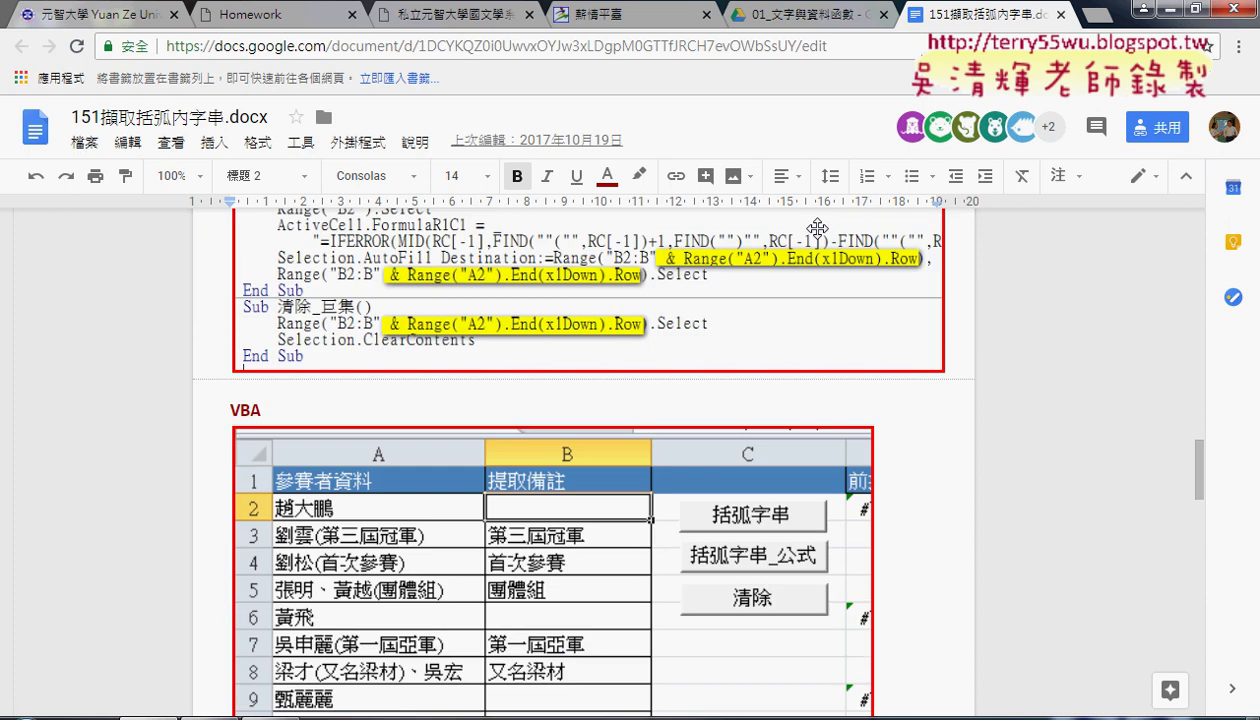
pyautogui.scroll(2, 817, 229)
pyautogui.scroll(5, 817, 229)
pyautogui.scroll(5, 817, 229)
pyautogui.scroll(1, 816, 229)
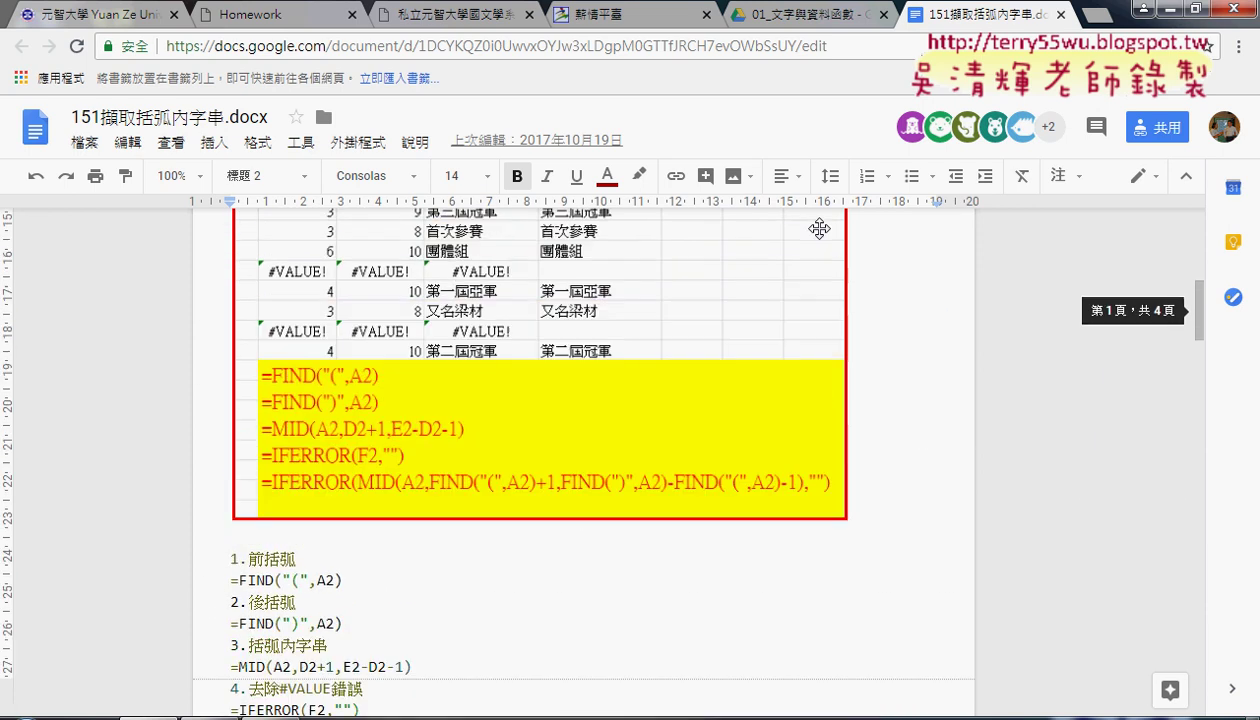
pyautogui.scroll(-2, 815, 229)
pyautogui.moveTo(340, 384); pyautogui.dragTo(240, 384)
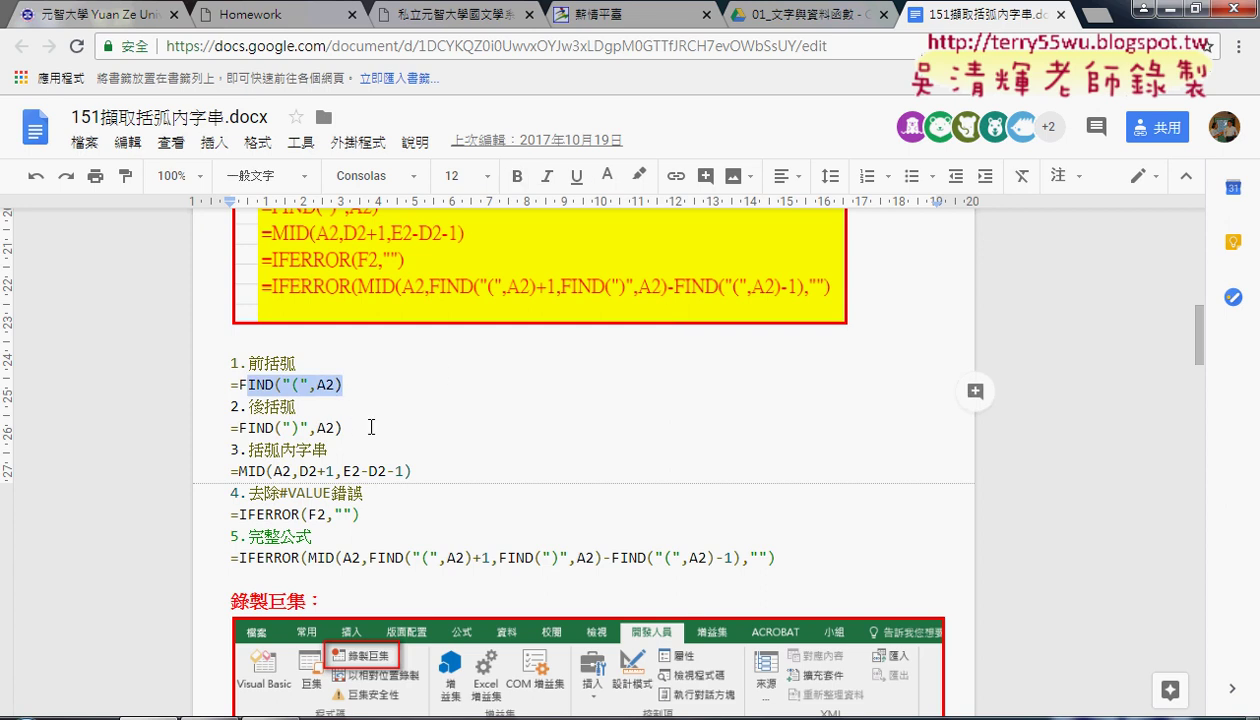
pyautogui.moveTo(344, 427); pyautogui.dragTo(240, 427)
pyautogui.moveTo(410, 470); pyautogui.dragTo(270, 470)
pyautogui.moveTo(359, 514); pyautogui.dragTo(240, 514)
pyautogui.moveTo(793, 557); pyautogui.dragTo(230, 557)
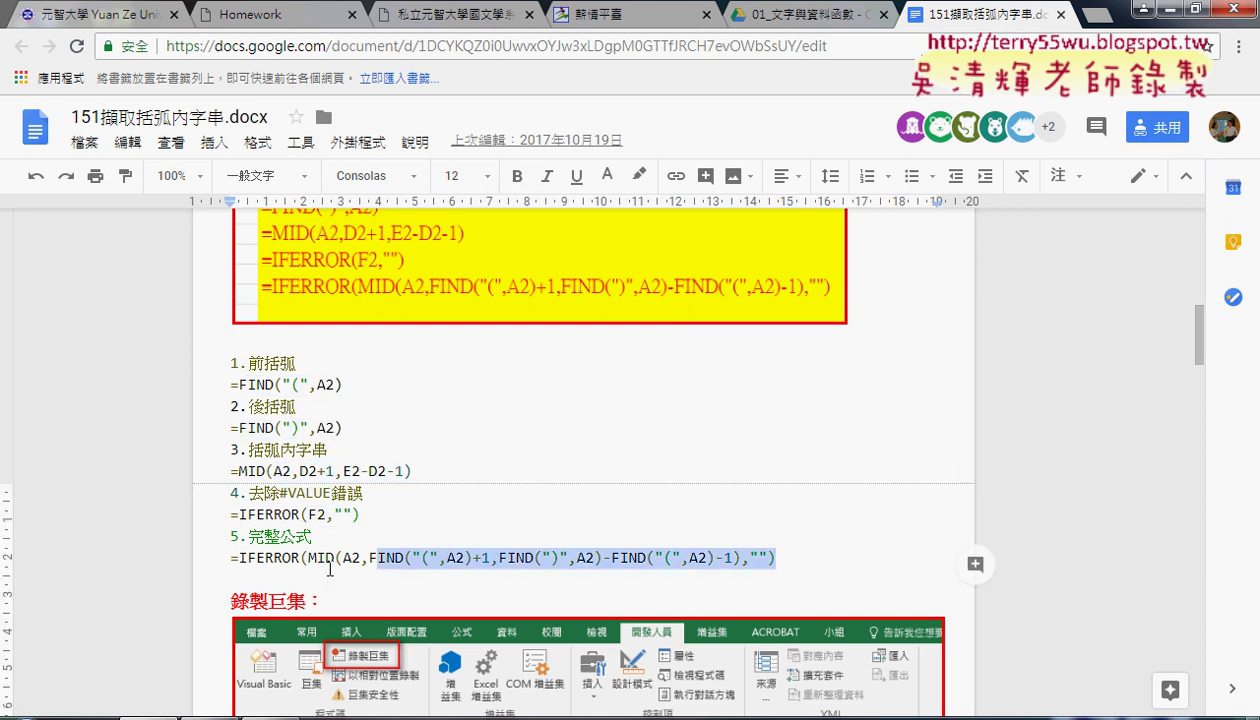
# Scroll through the rest of the macro notes, then minimise Chrome to reach the desktop.
pyautogui.scroll(-5, 716, 483)
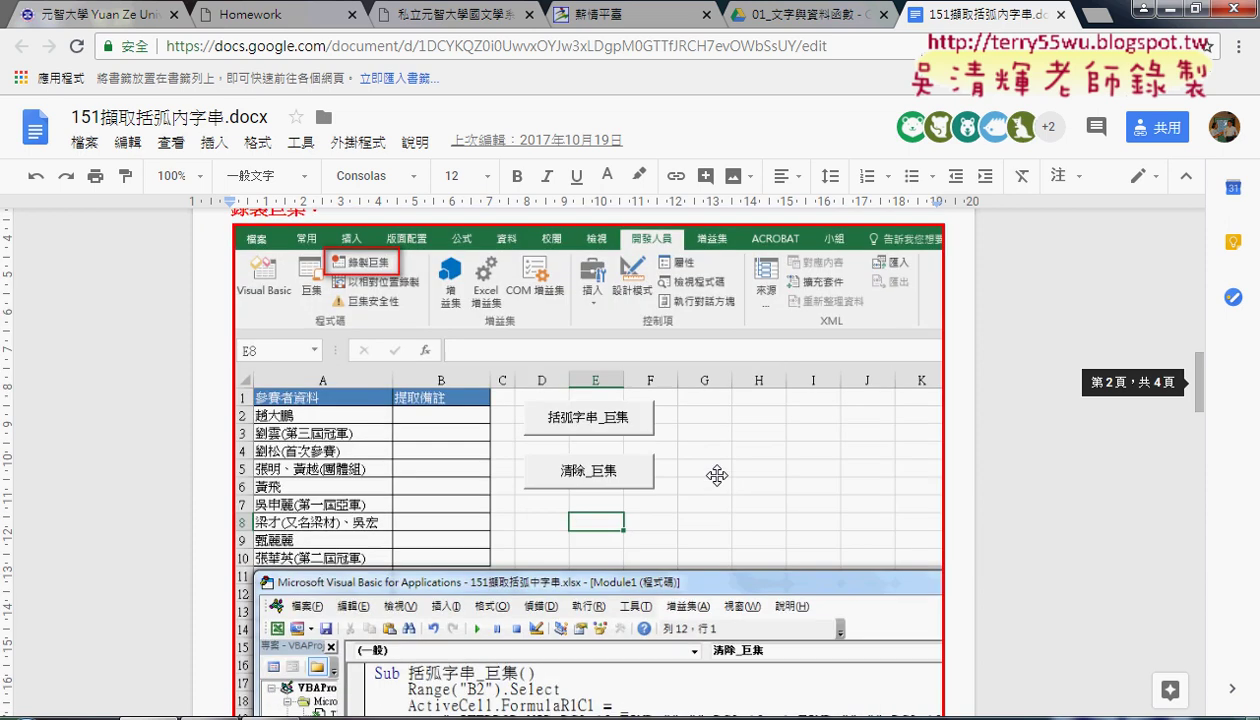
pyautogui.scroll(-1, 622, 238)
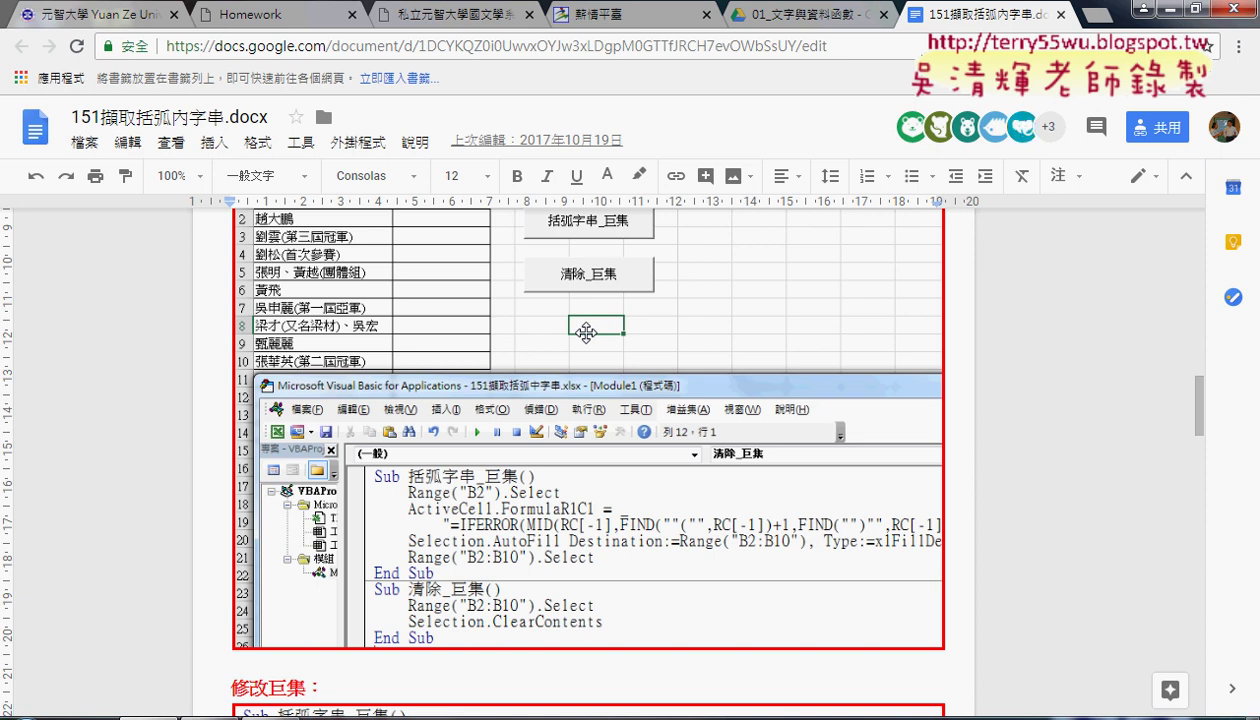
pyautogui.scroll(1, 573, 314)
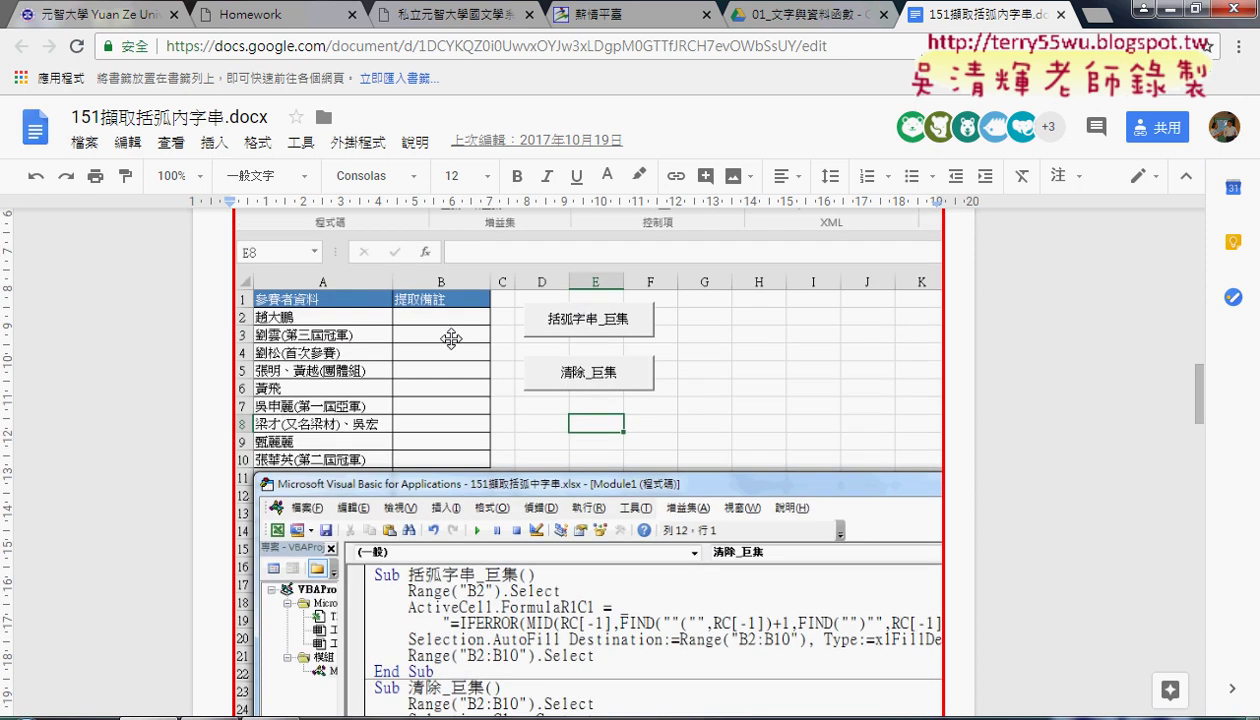
pyautogui.scroll(-4, 590, 410)
pyautogui.scroll(-2, 645, 420)
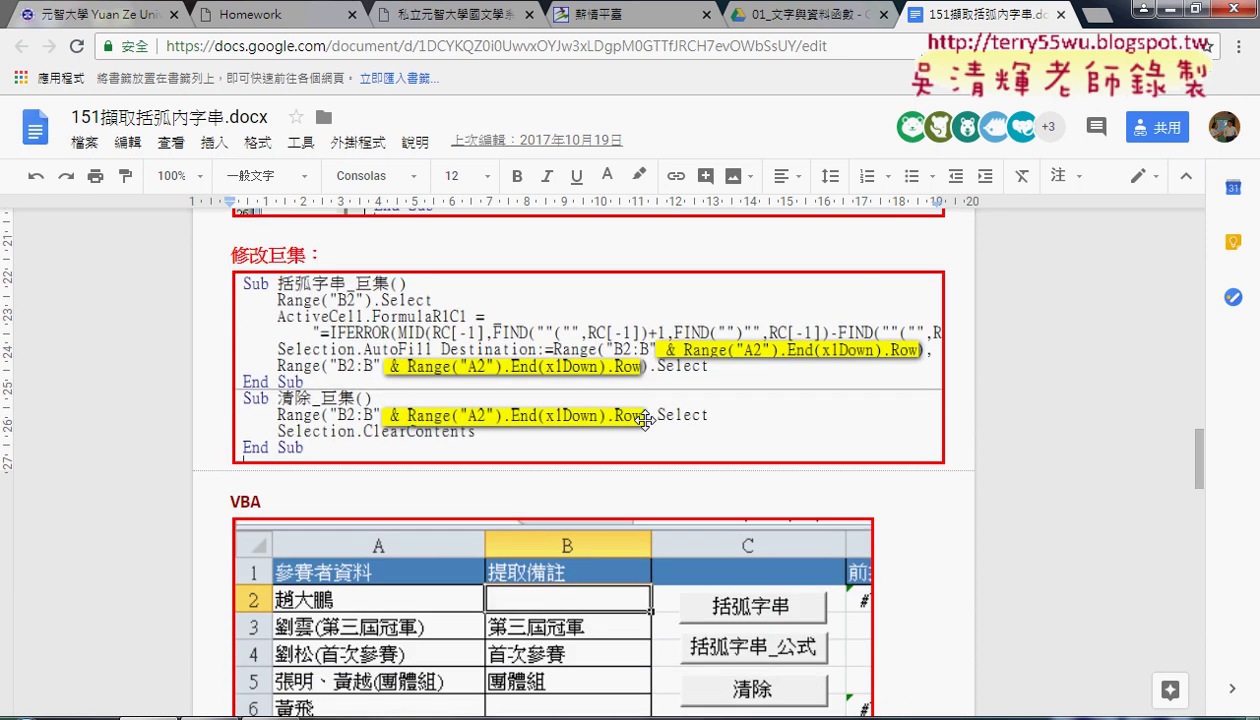
pyautogui.scroll(-1, 645, 420)
pyautogui.scroll(-1, 645, 420)
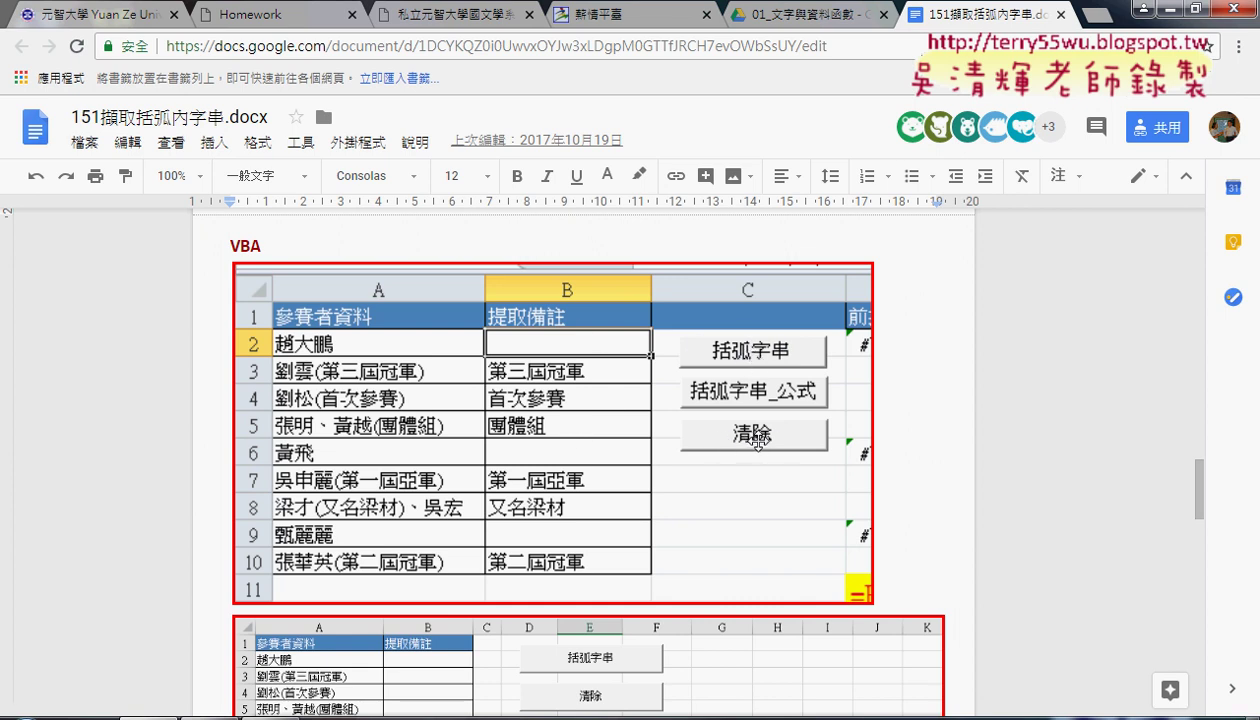
pyautogui.scroll(-1, 777, 390)
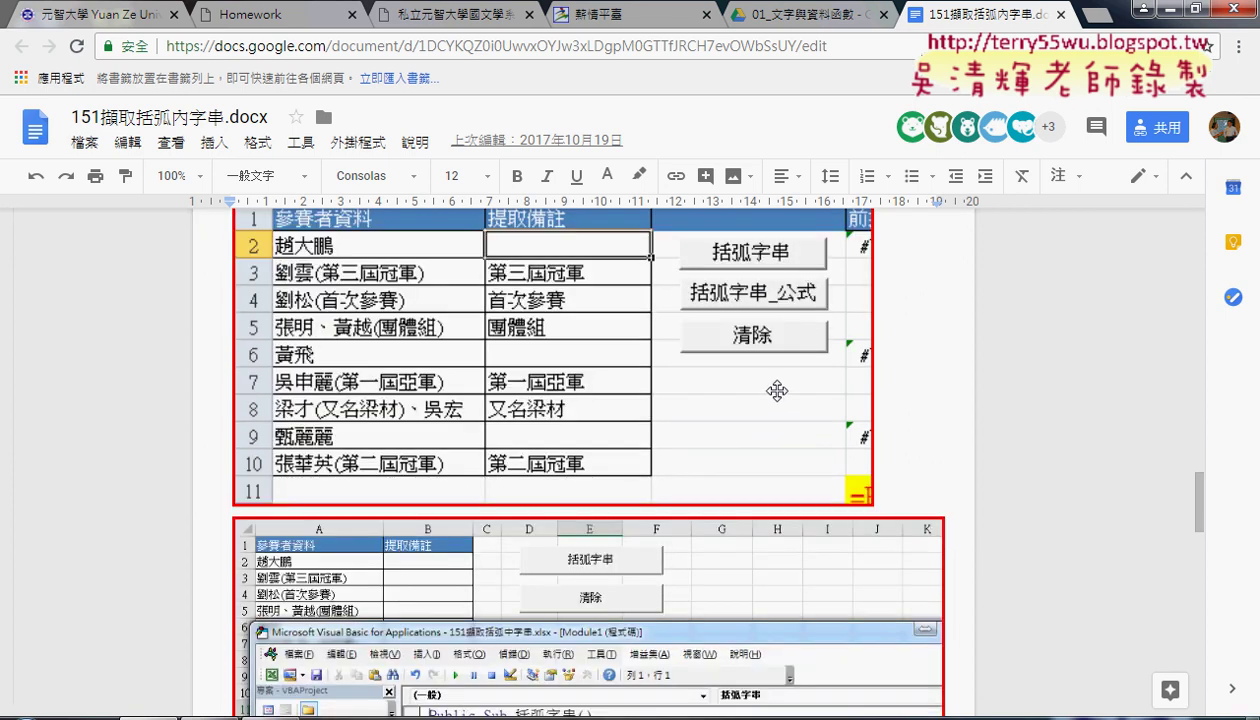
pyautogui.click(1164, 9)
# Open 151擷取括弧中字串.xlsx, enable the 開發人員 tab under 自訂功能區, and show it.
pyautogui.press('Return')
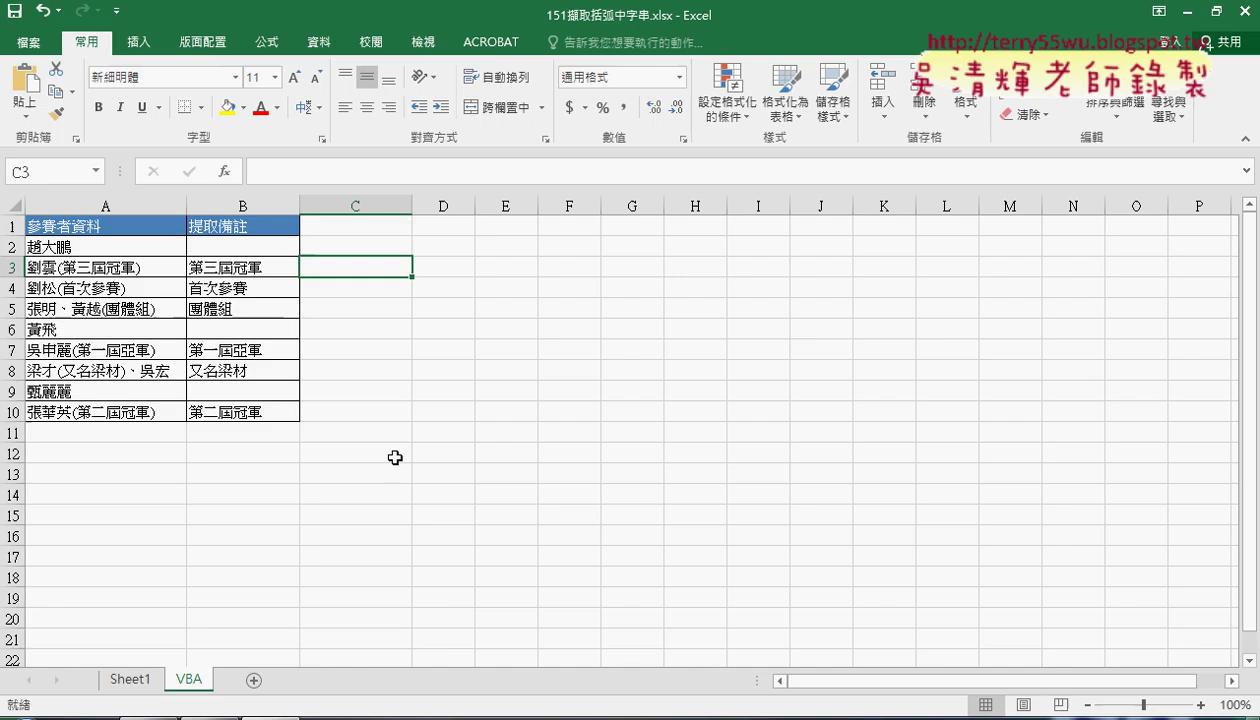
pyautogui.click(117, 10)
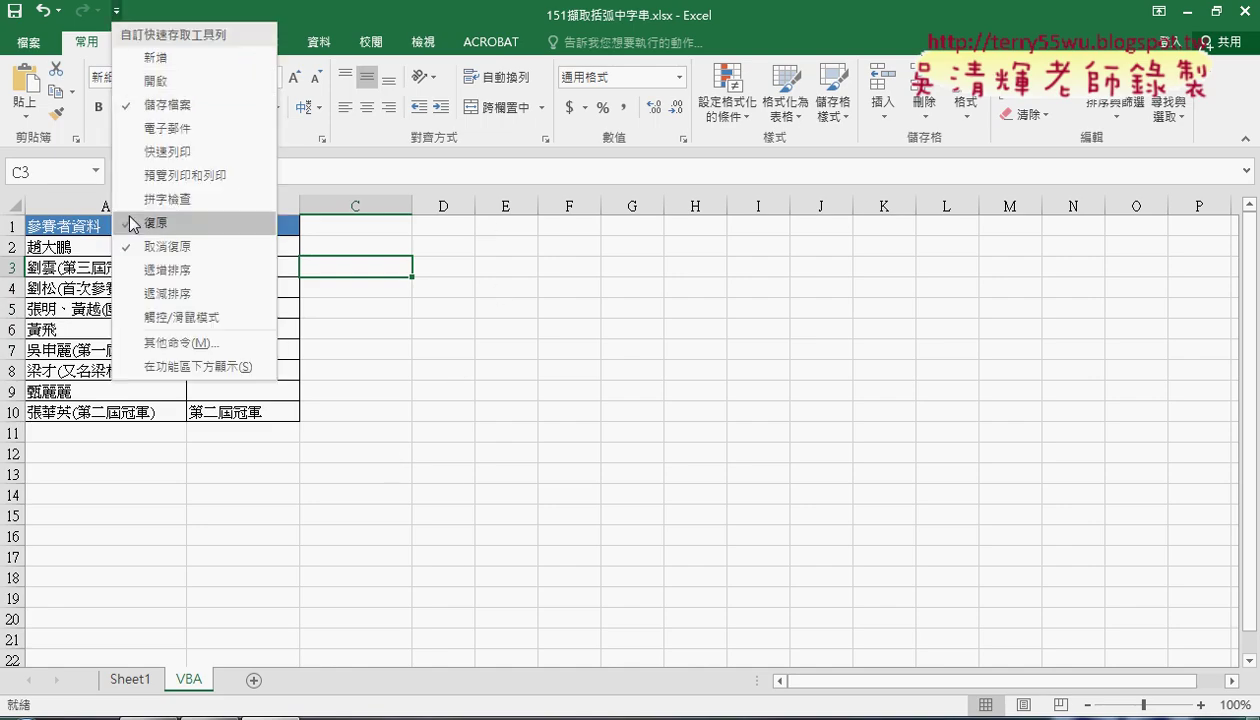
pyautogui.click(245, 347)
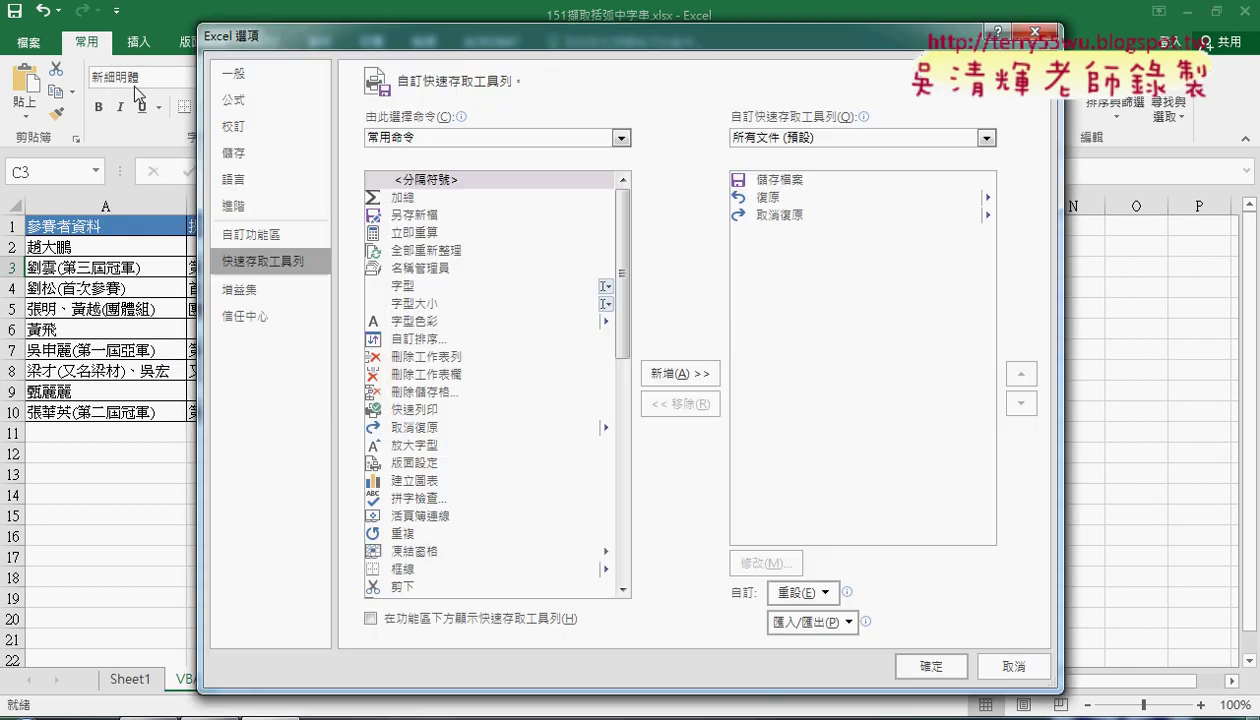
pyautogui.click(311, 236)
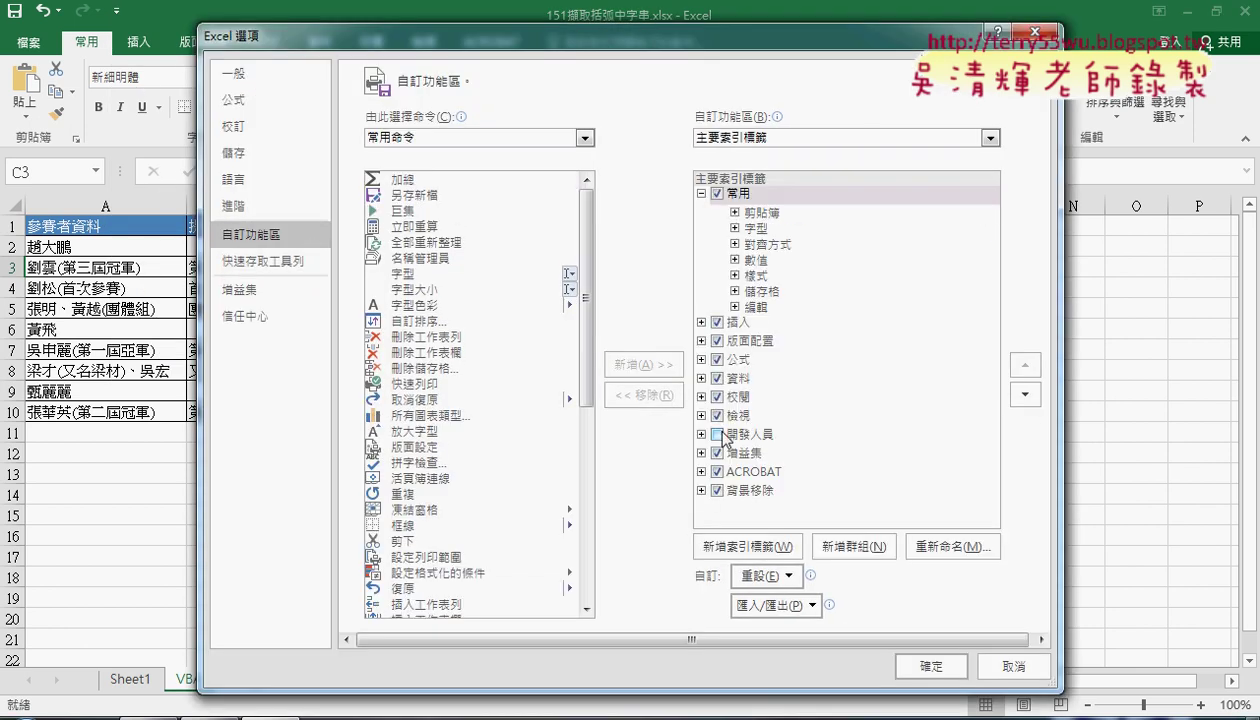
pyautogui.click(716, 434)
pyautogui.click(928, 662)
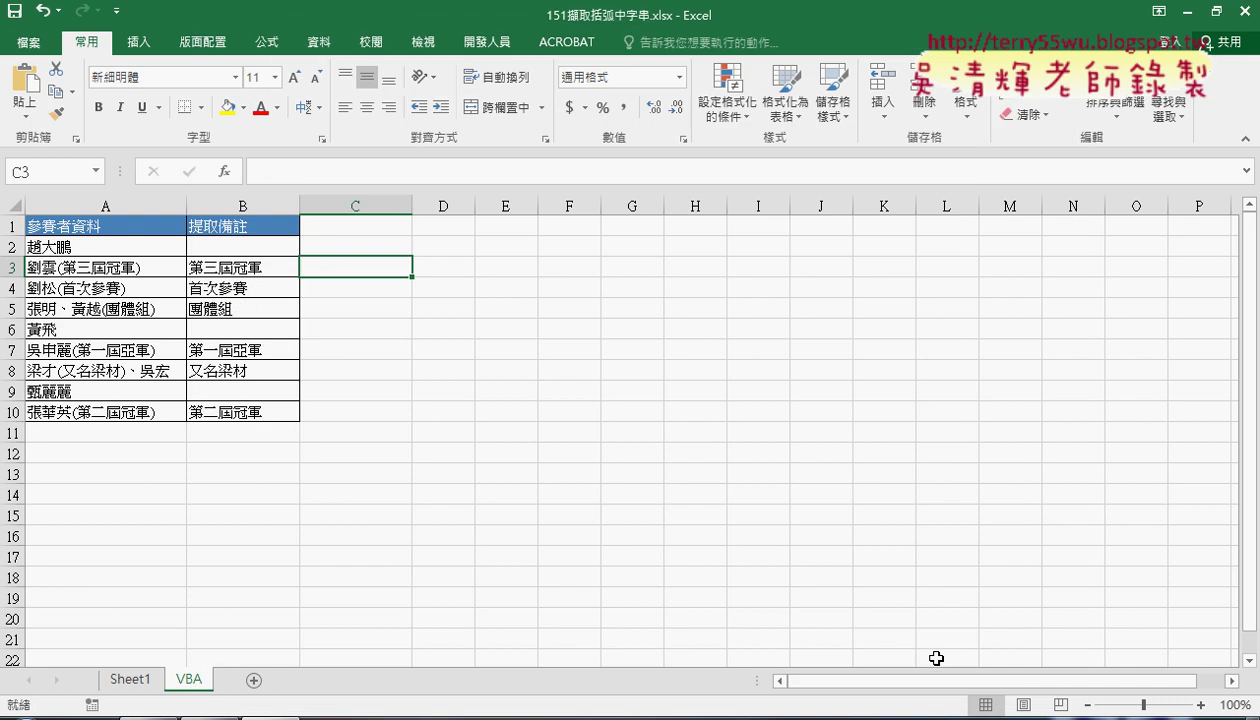
pyautogui.click(490, 42)
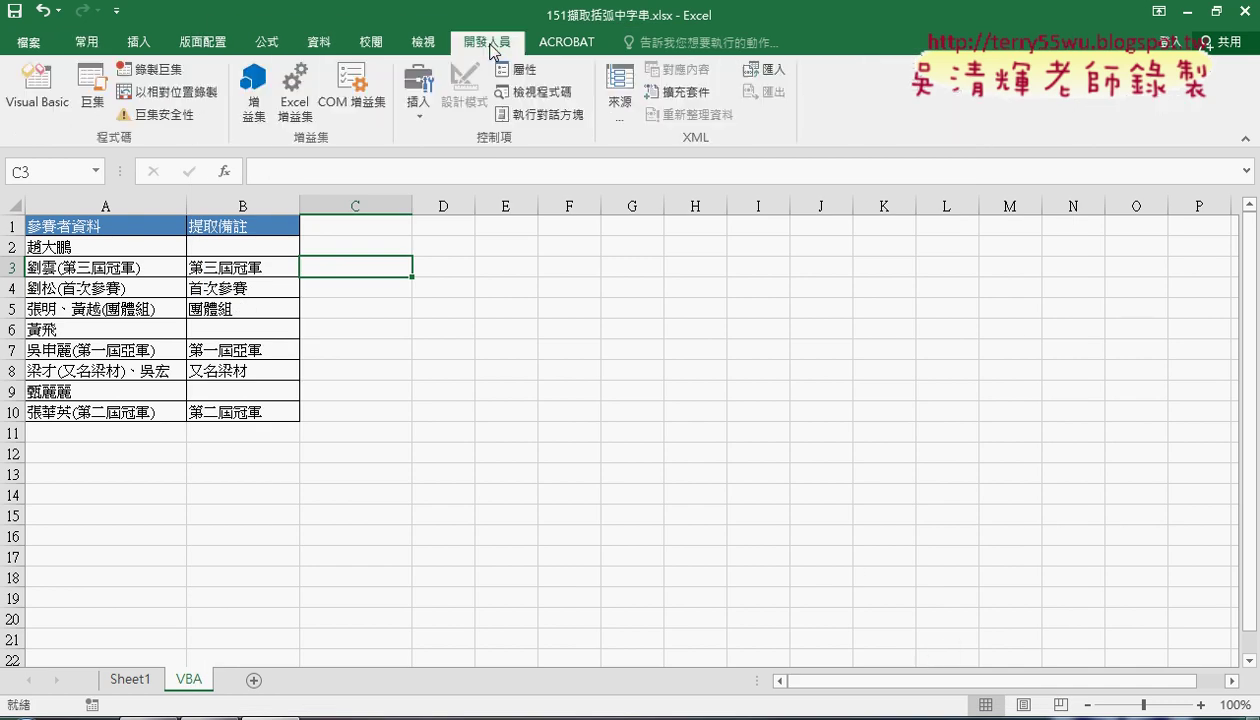
# Launch the Visual Basic editor and insert Module1 under 工作表1 via 插入 > 模組.
pyautogui.click(36, 98)
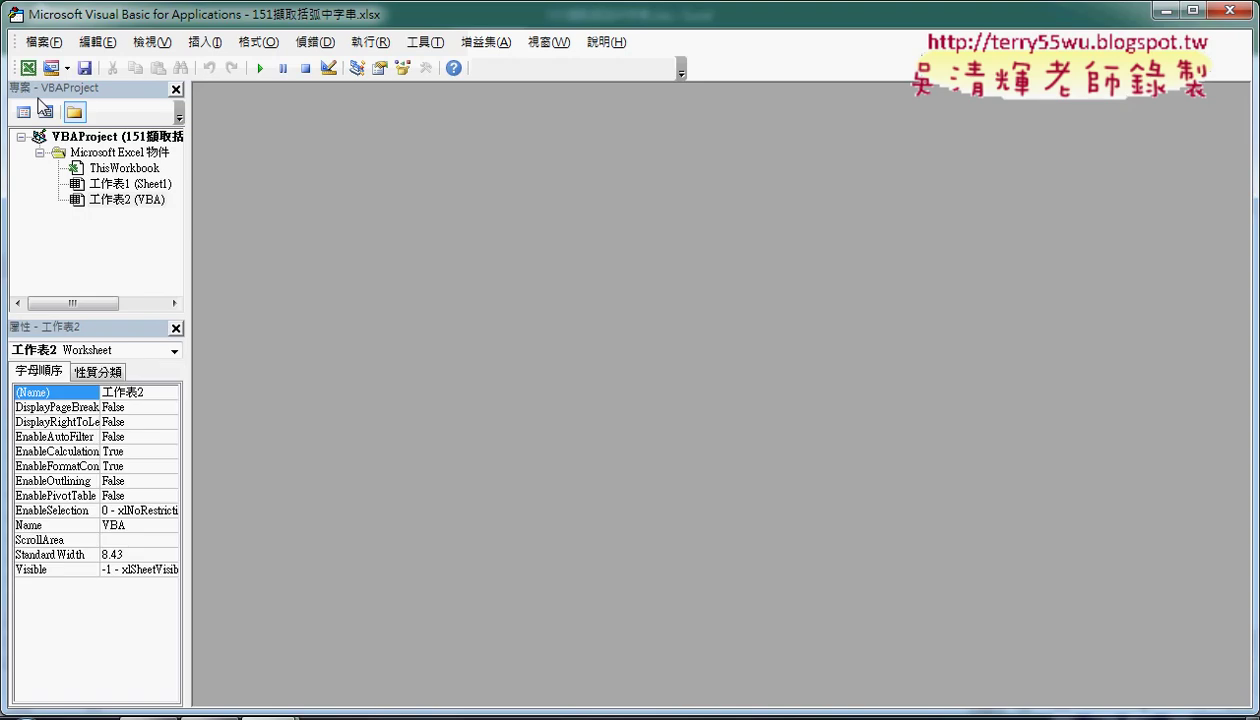
pyautogui.moveTo(330, 14); pyautogui.dragTo(481, 90)
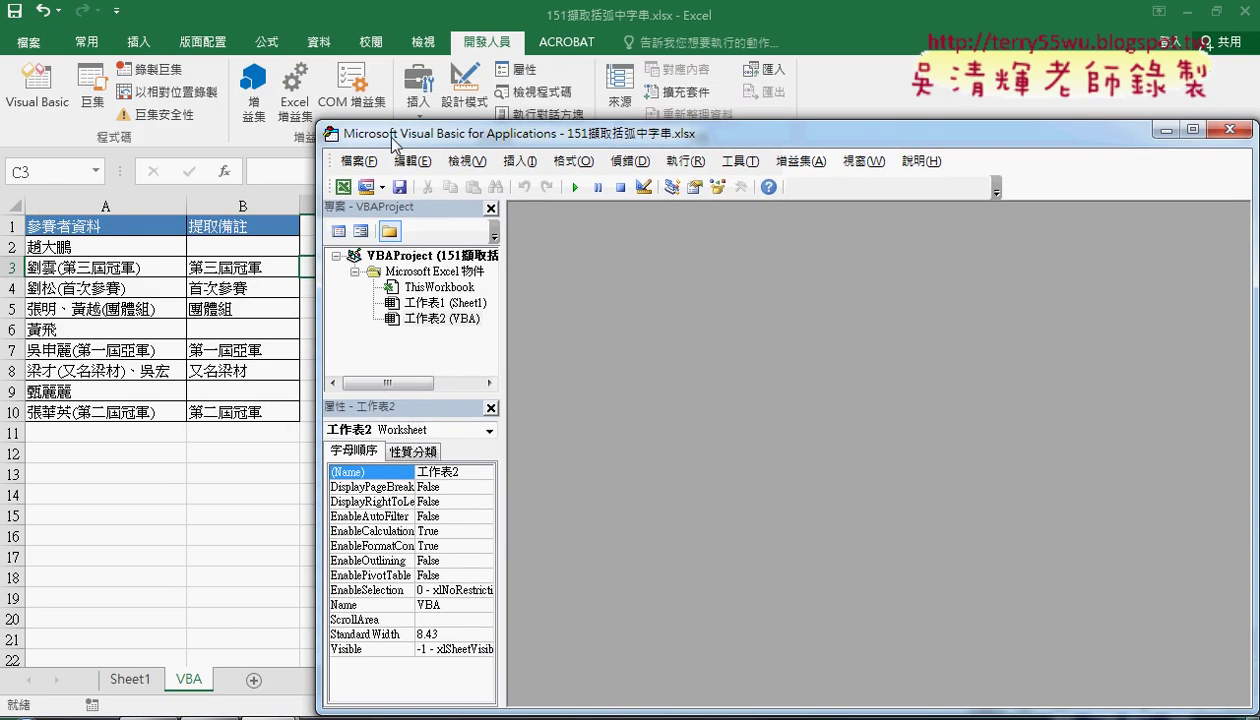
pyautogui.rightClick(520, 256)
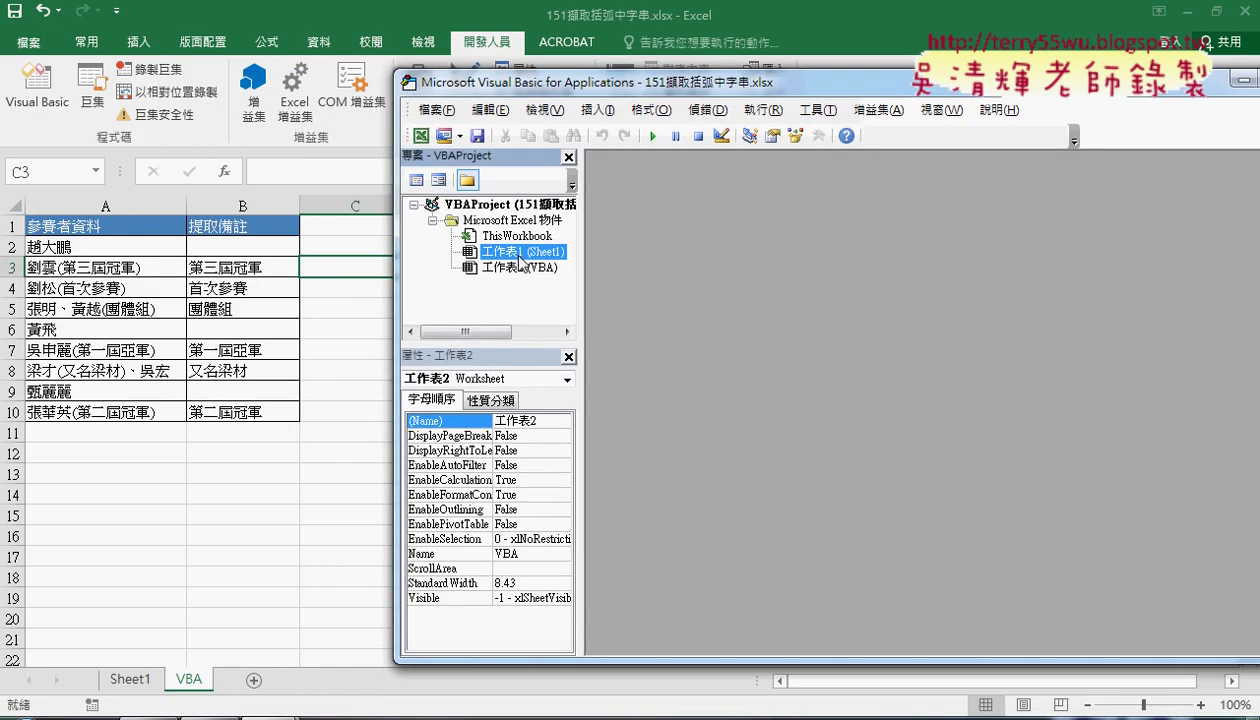
pyautogui.moveTo(600, 338)
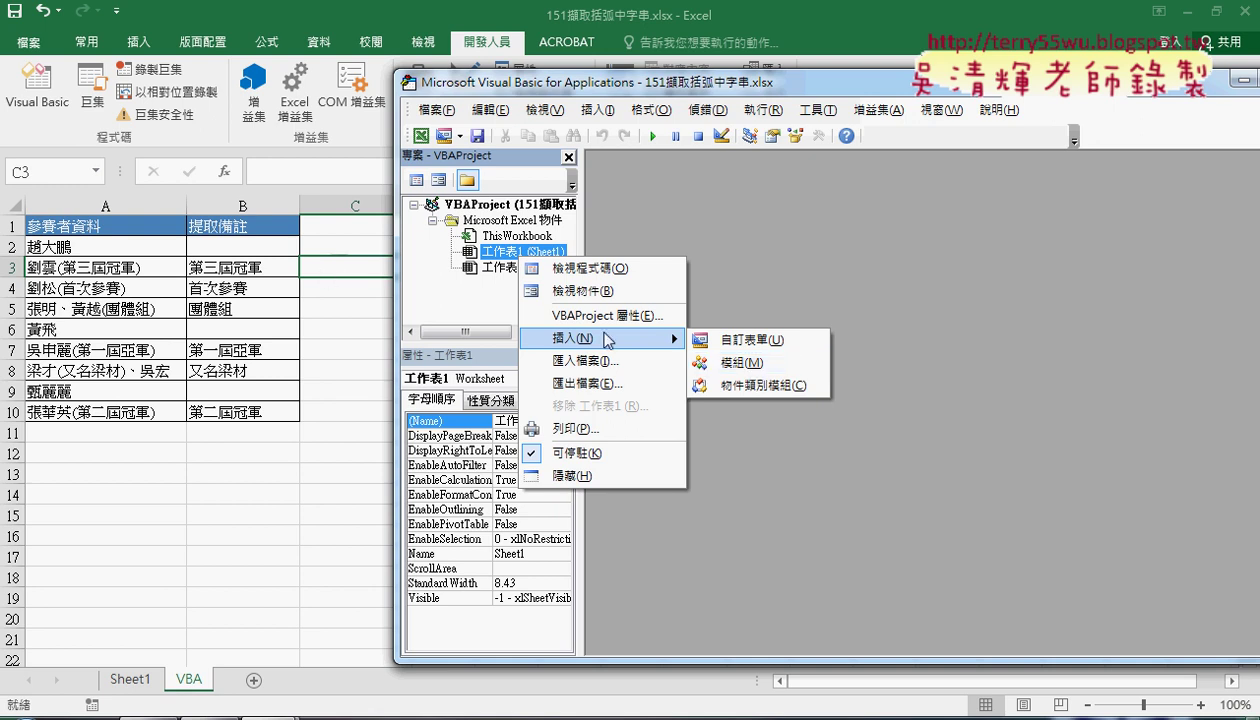
pyautogui.click(763, 370)
pyautogui.doubleClick(716, 193)
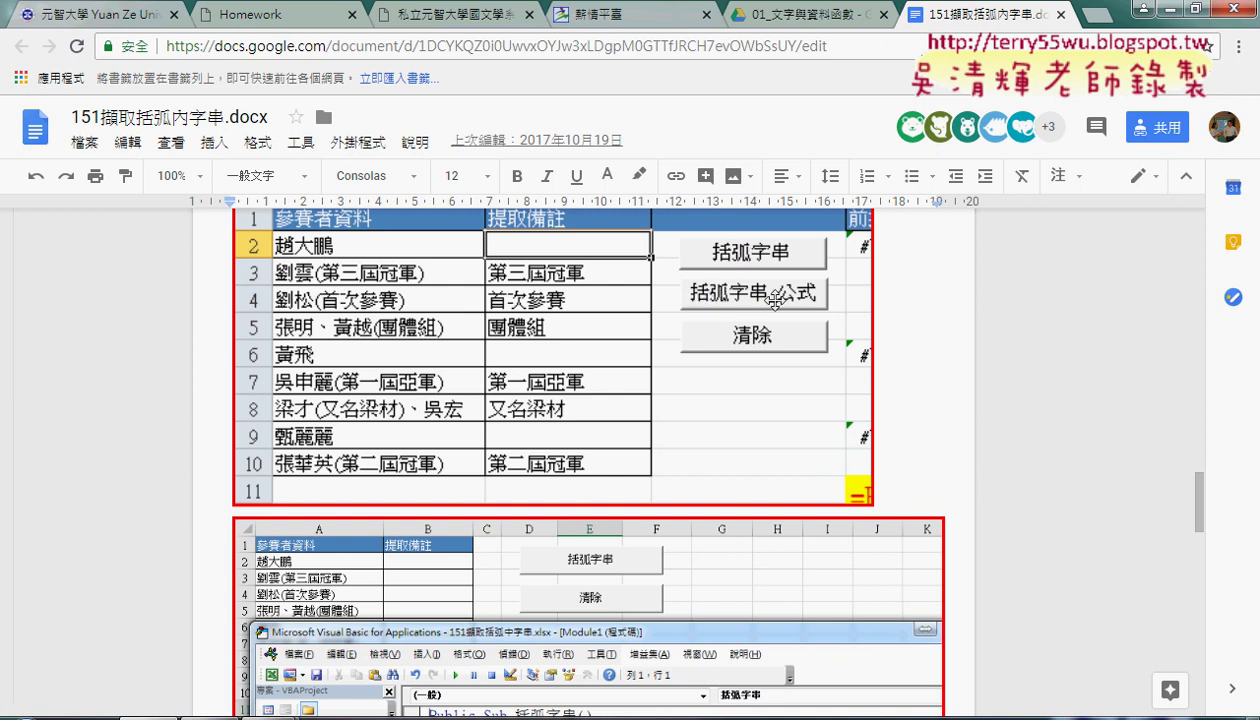
# Back in the VBA editor, start a new procedure from the Insert menu.
pyautogui.click(1150, 9)
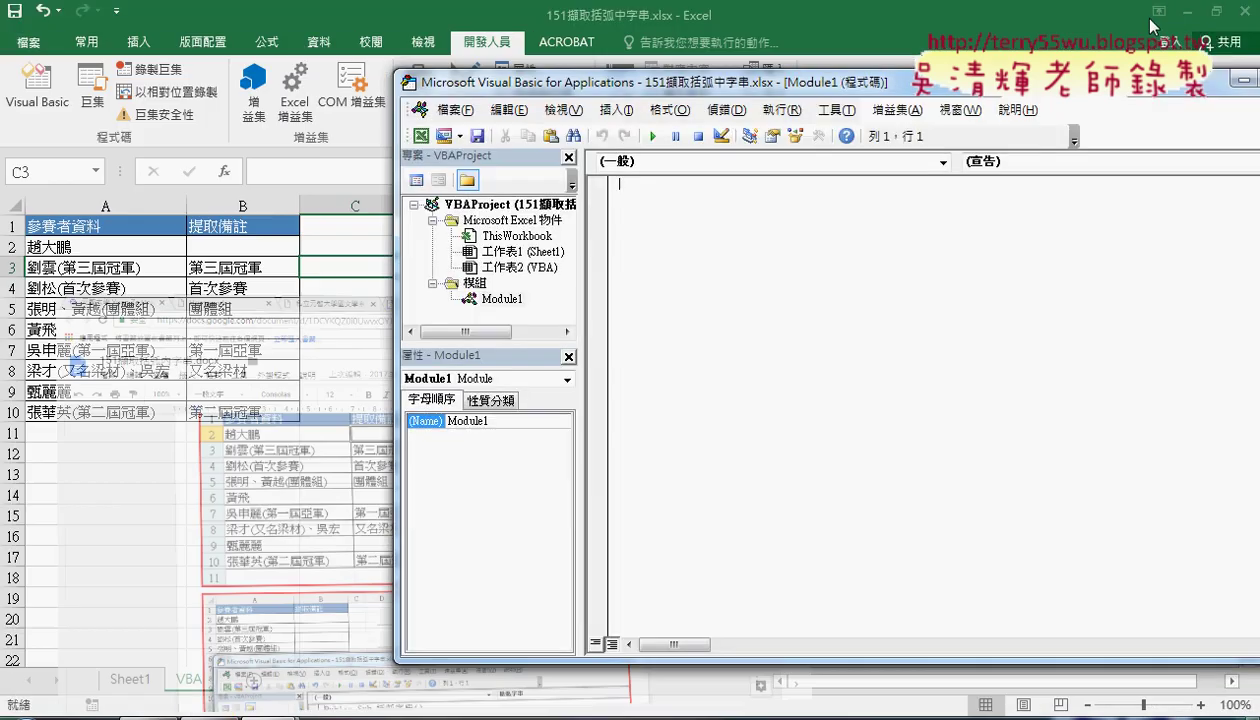
pyautogui.click(616, 110)
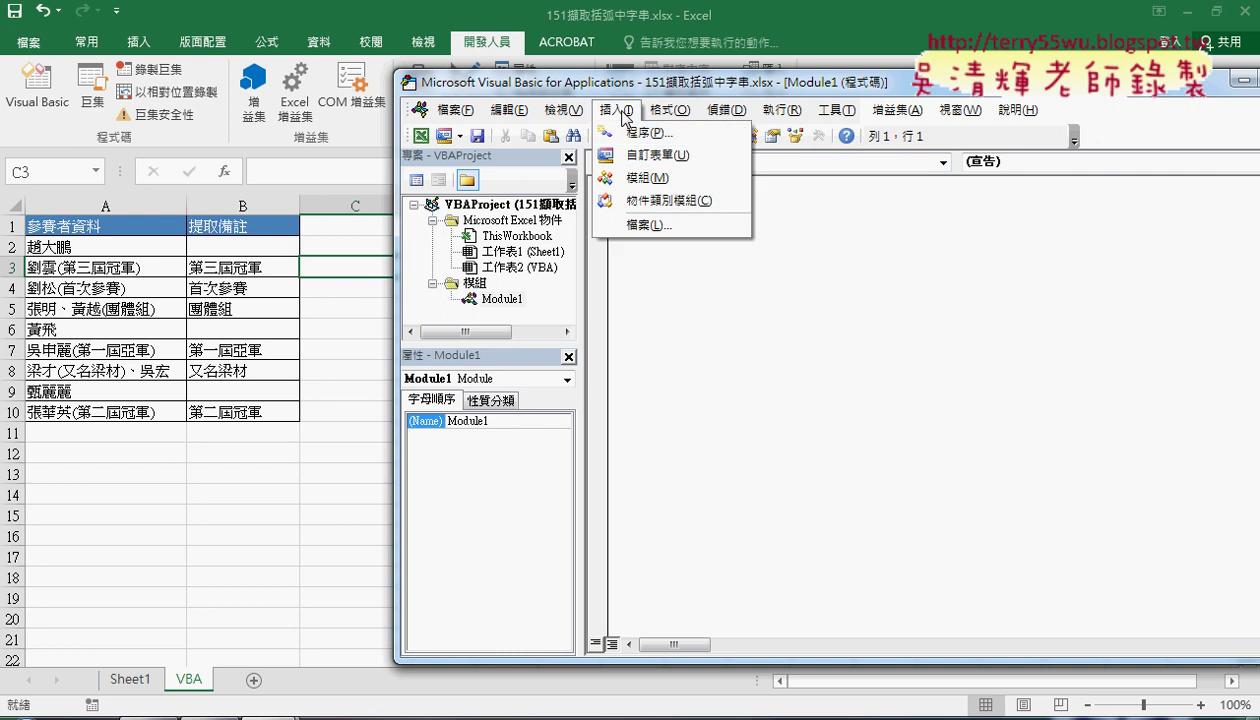
pyautogui.click(618, 132)
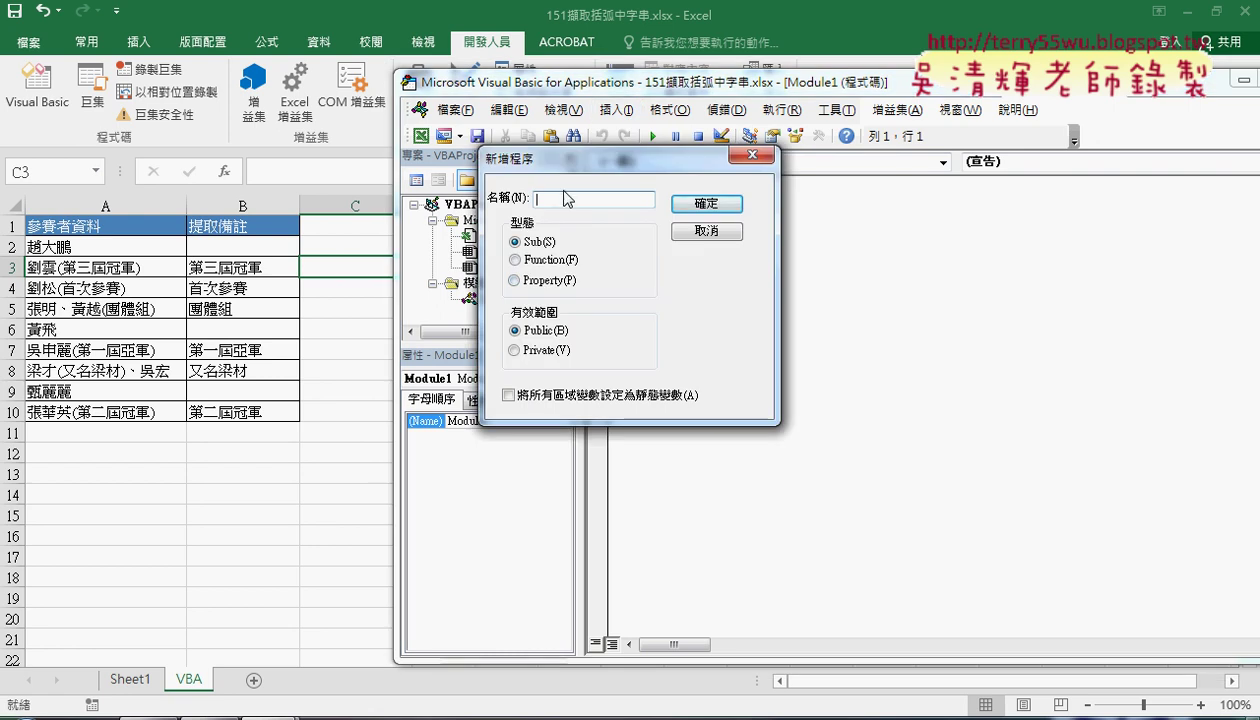
pyautogui.moveTo(560, 158)
pyautogui.mouseDown()
pyautogui.moveTo(832, 241)
pyautogui.moveTo(675, 218)
pyautogui.mouseUp()
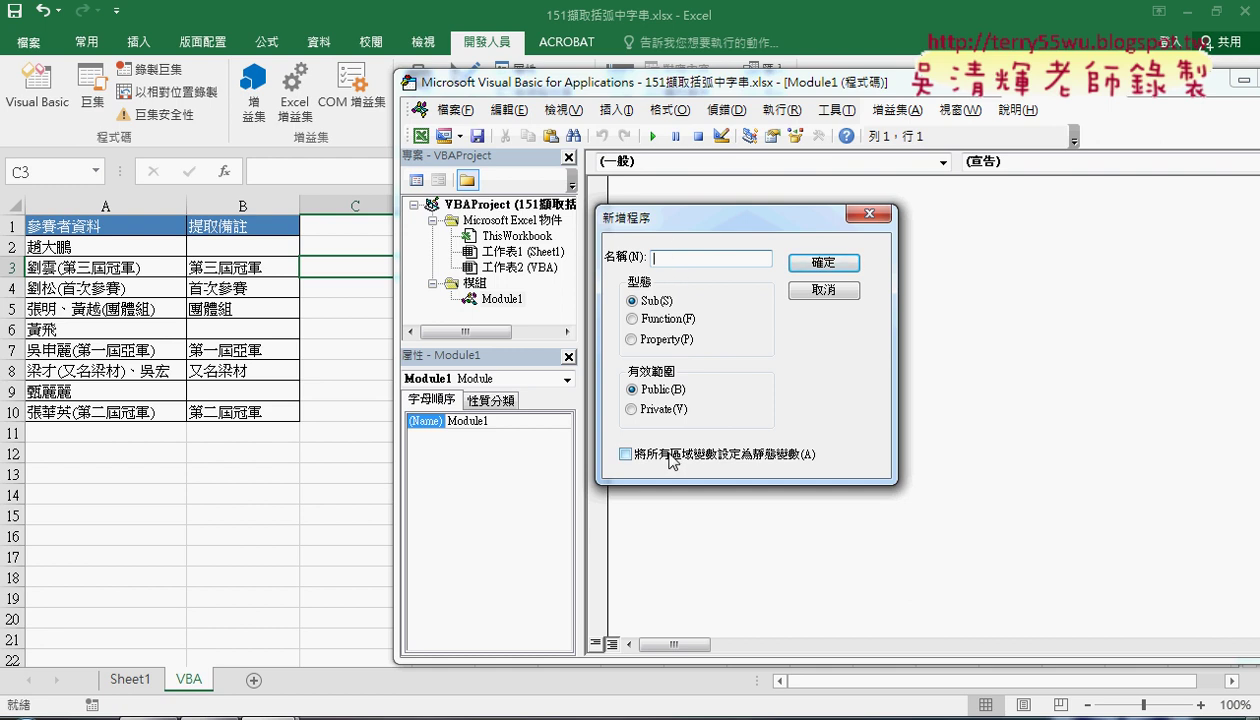
# Name the procedure 括弧字串_公式 through the IME and create it as a Public Sub.
pyautogui.write('ㄊ')
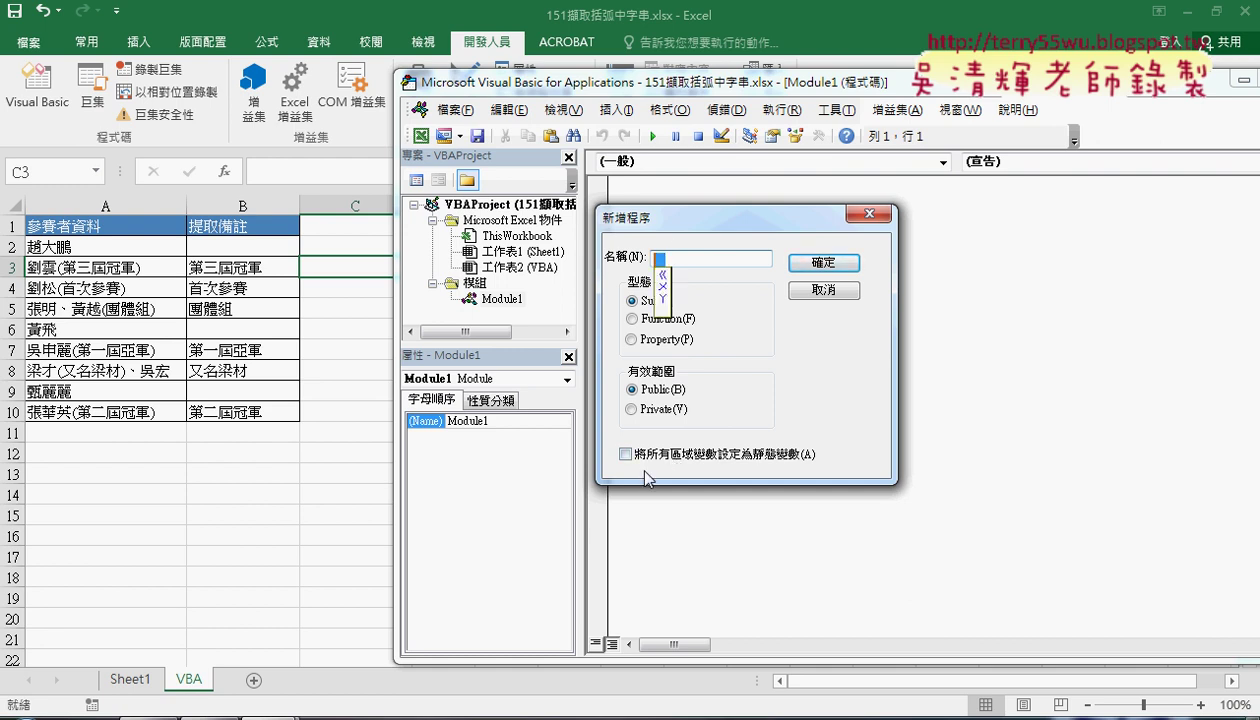
pyautogui.write('瓜')
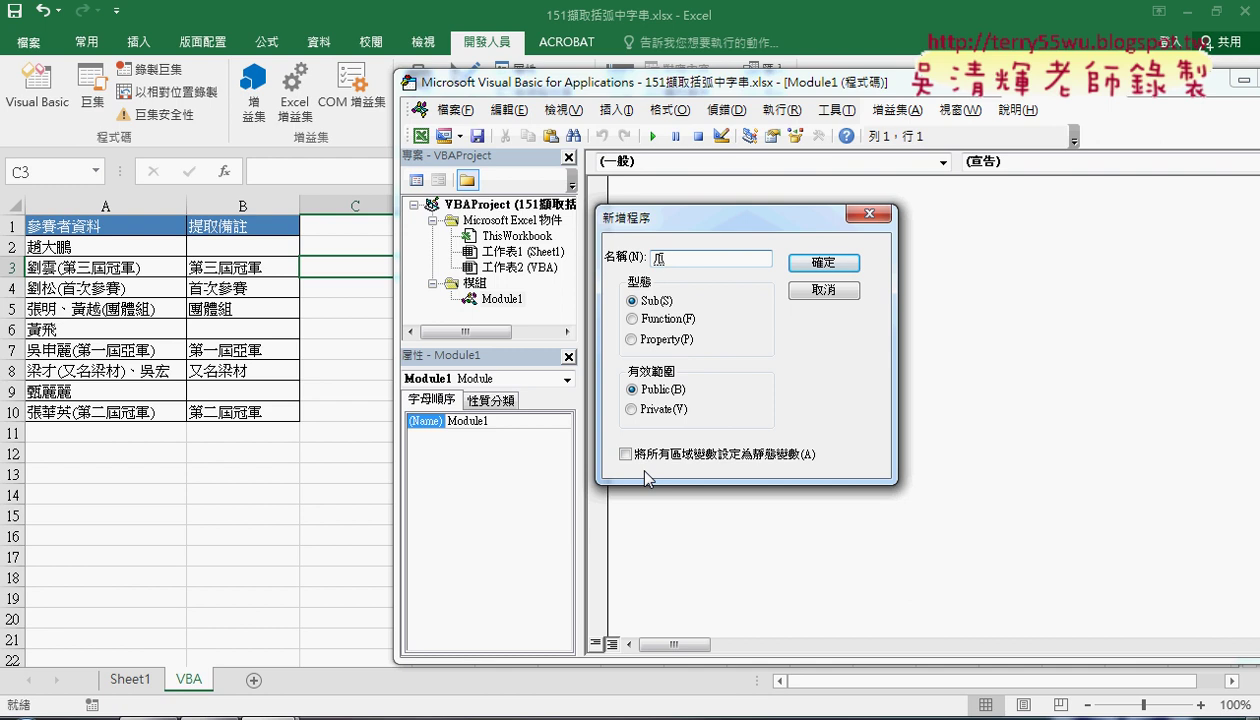
pyautogui.write('刮驗目')
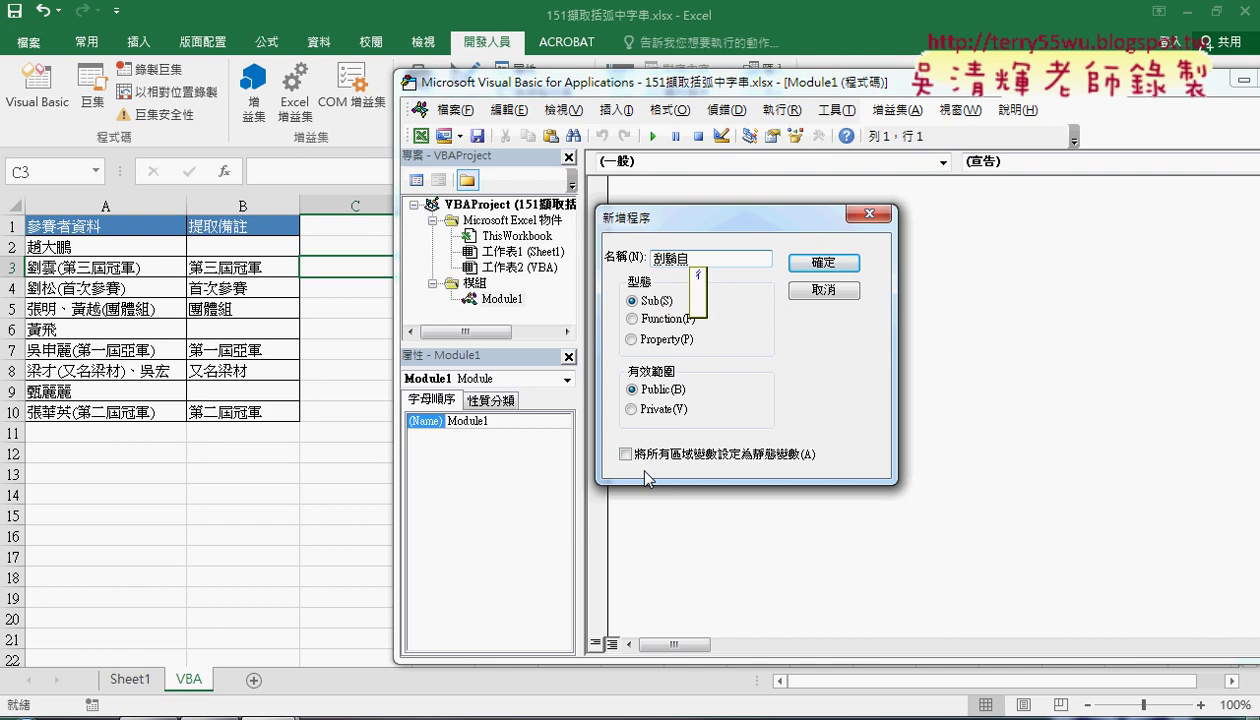
pyautogui.write('測')
pyautogui.press('Return')
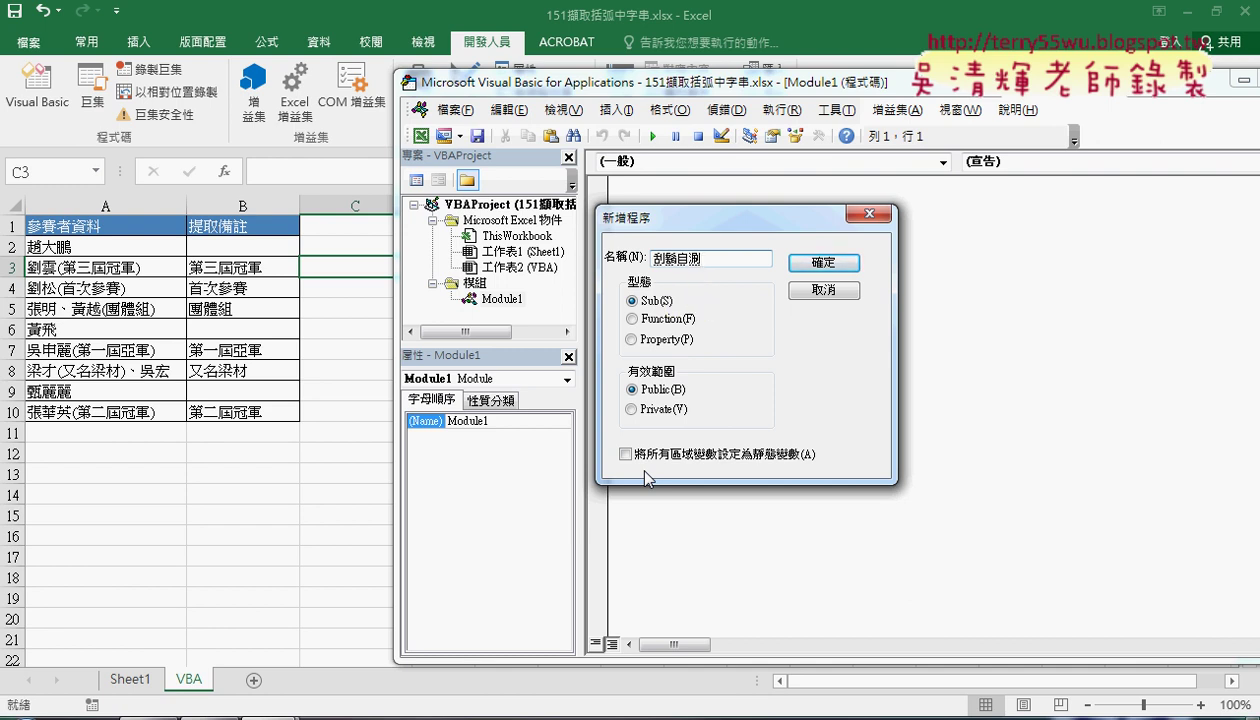
pyautogui.press('Down')
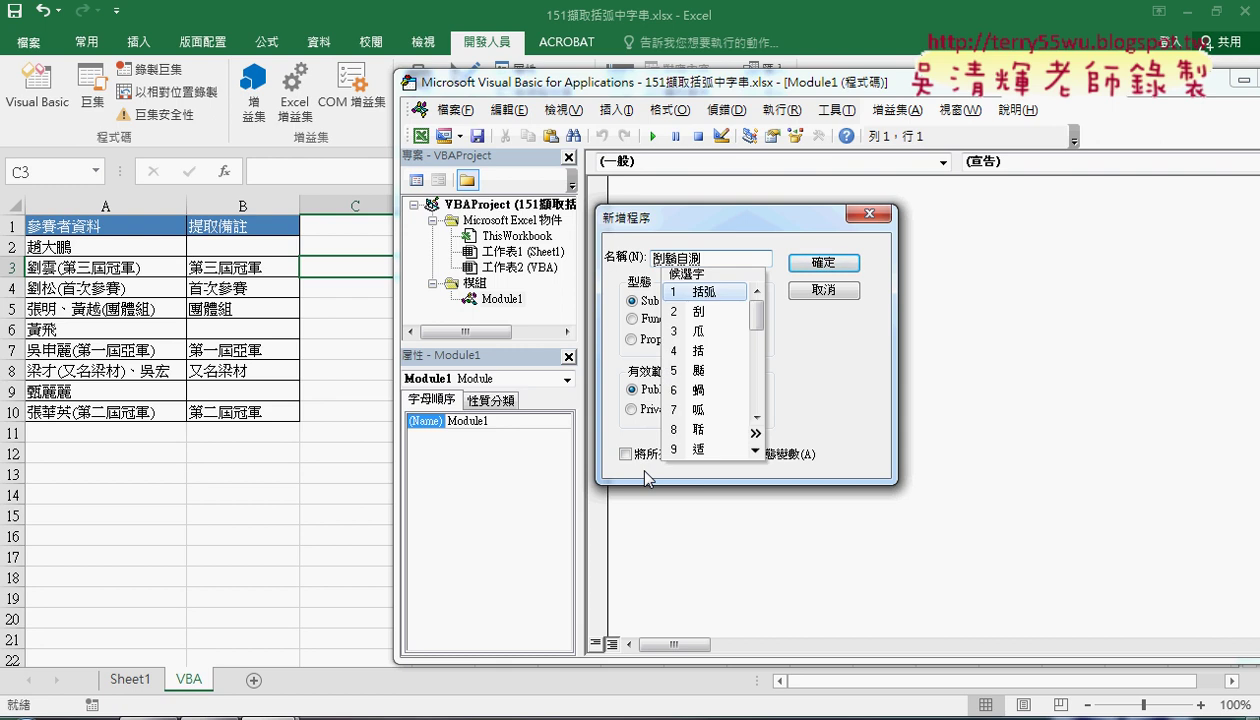
pyautogui.press('Return')
pyautogui.press('Down')
pyautogui.press('Down')
pyautogui.press('Return')
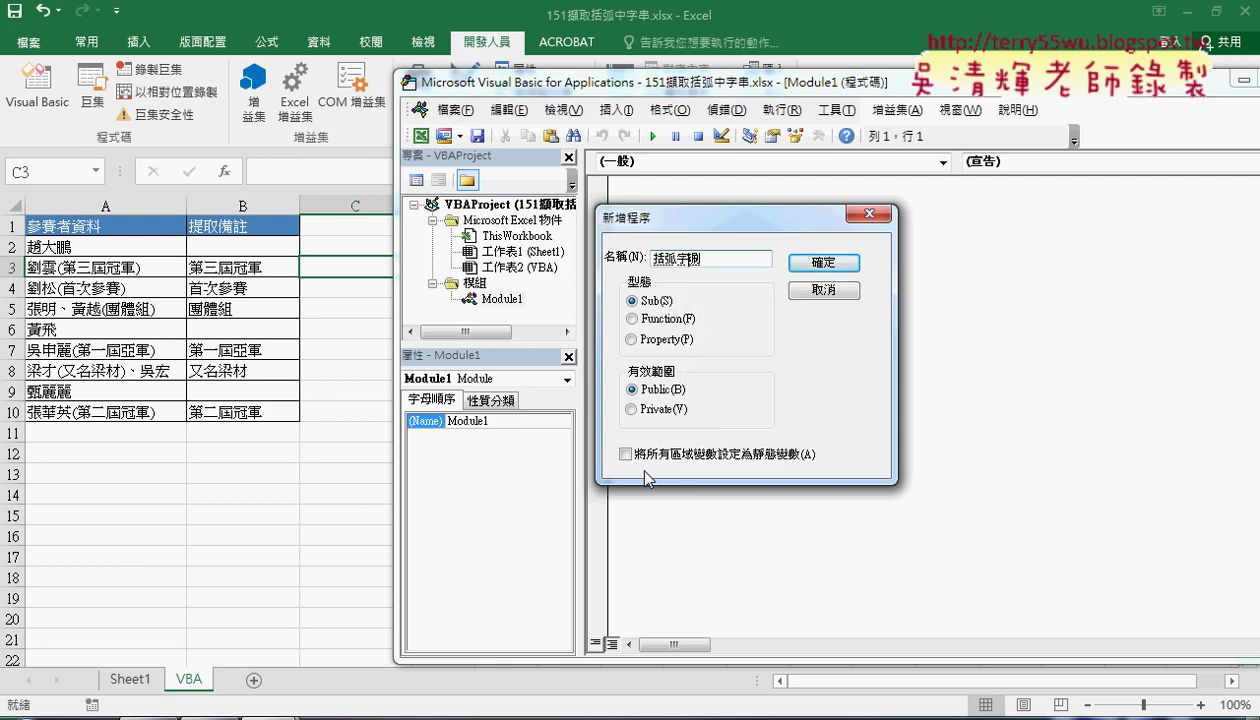
pyautogui.write('ㄔㄨㄢ4')
pyautogui.write('攻勢')
pyautogui.press('Down')
pyautogui.press('Down')
pyautogui.press('Return')
pyautogui.click(829, 263)
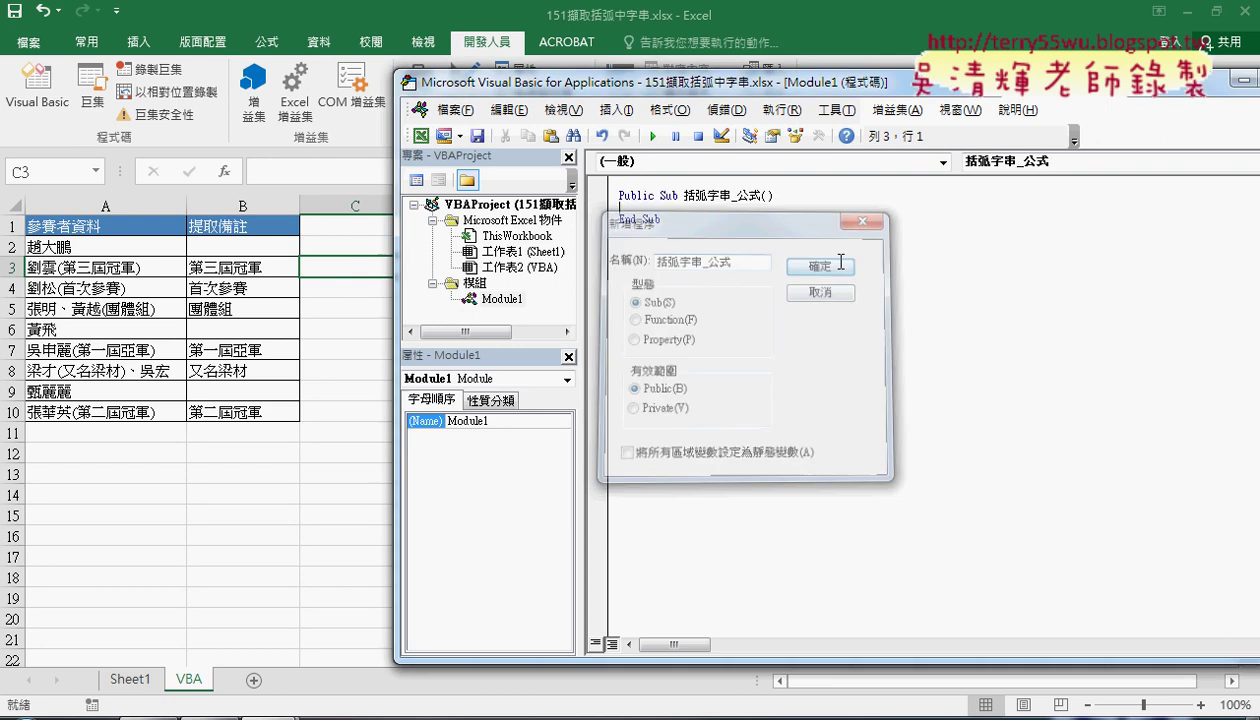
# Choose a larger code font size on the 撰寫風格 tab of 工具 > 選項.
pyautogui.click(835, 110)
pyautogui.click(884, 203)
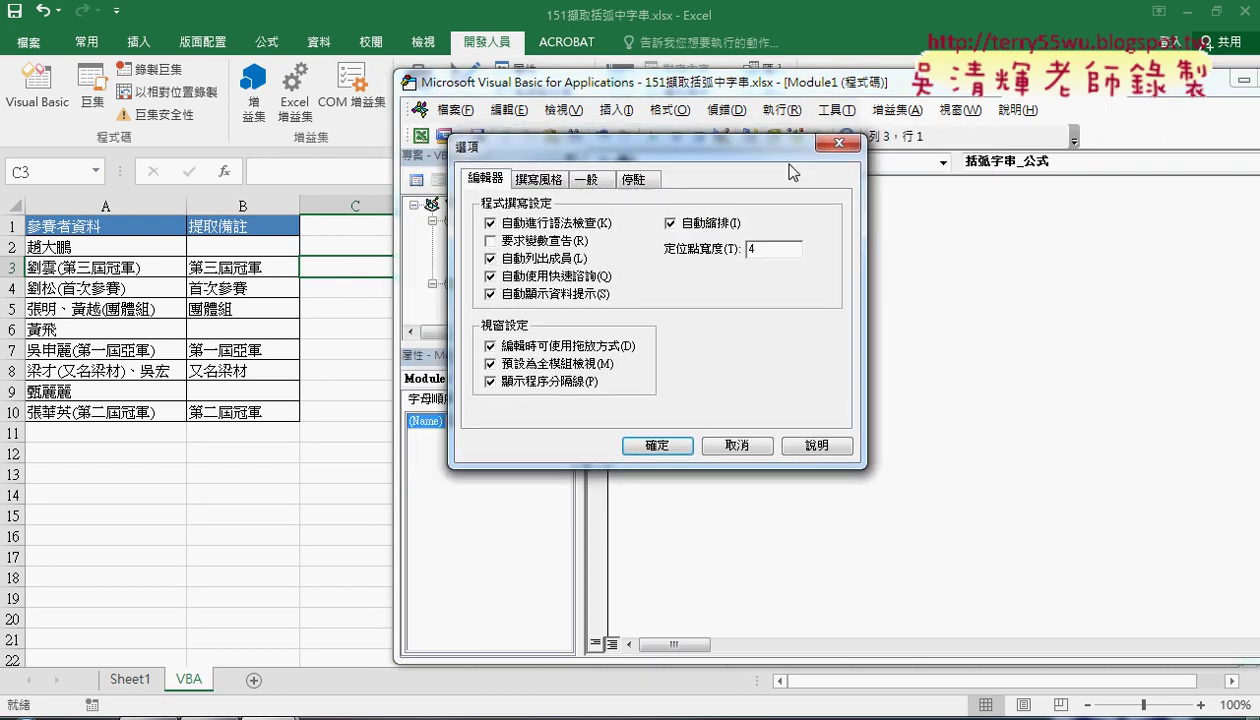
pyautogui.moveTo(710, 140); pyautogui.dragTo(1000, 179)
pyautogui.click(798, 211)
pyautogui.click(1013, 298)
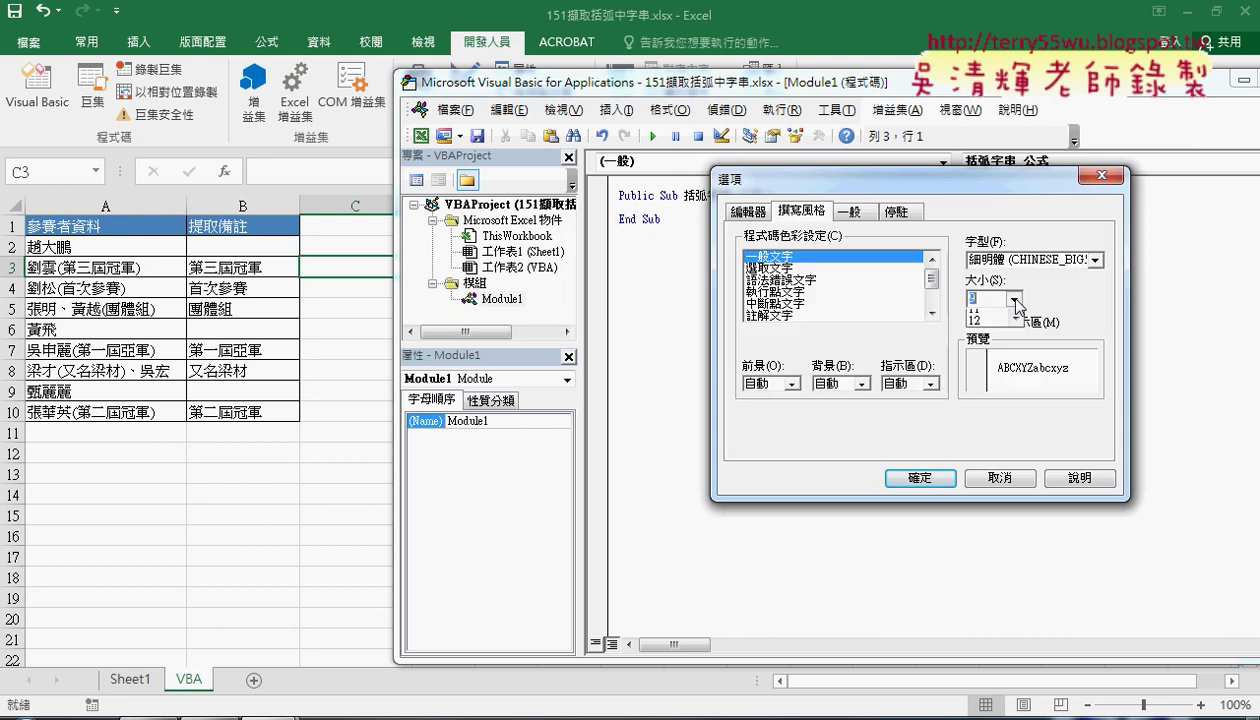
pyautogui.click(975, 352)
pyautogui.click(920, 478)
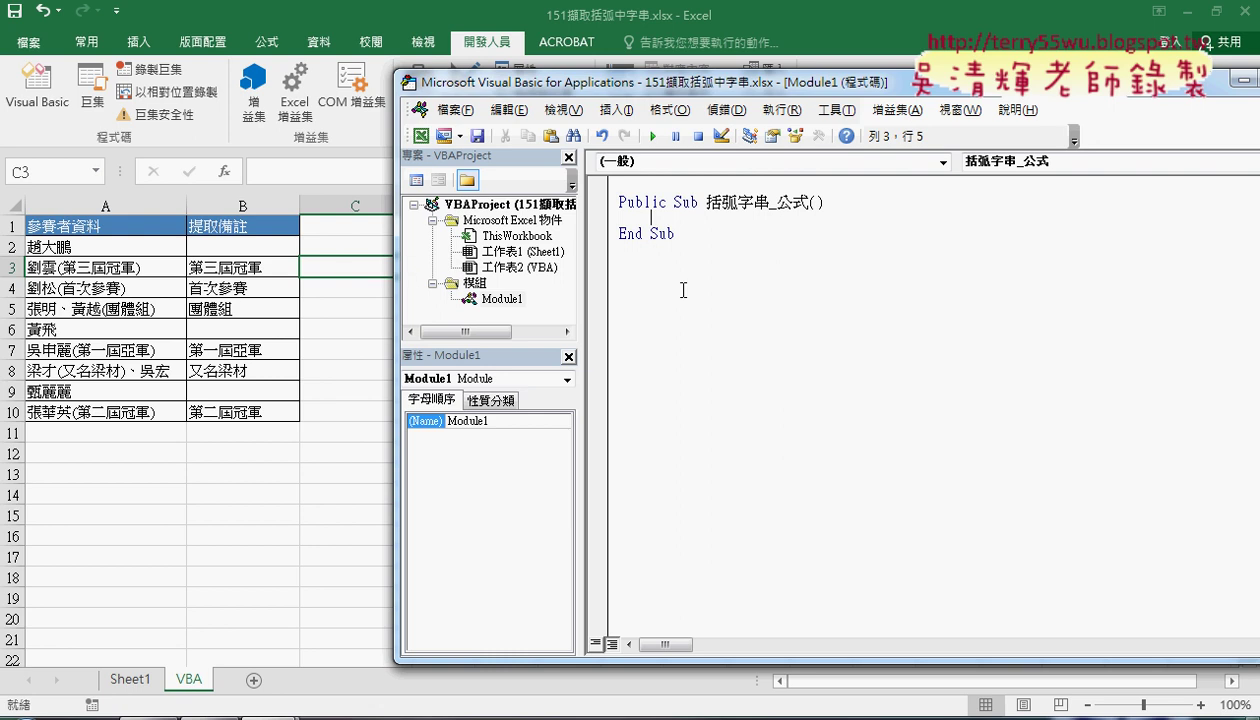
# Write the loop For i = 2 To 10 / Cells(i,"B")="" / Next, then copy the whole Sub.
pyautogui.write('for ')
pyautogui.write('i=')
pyautogui.write('2 to ')
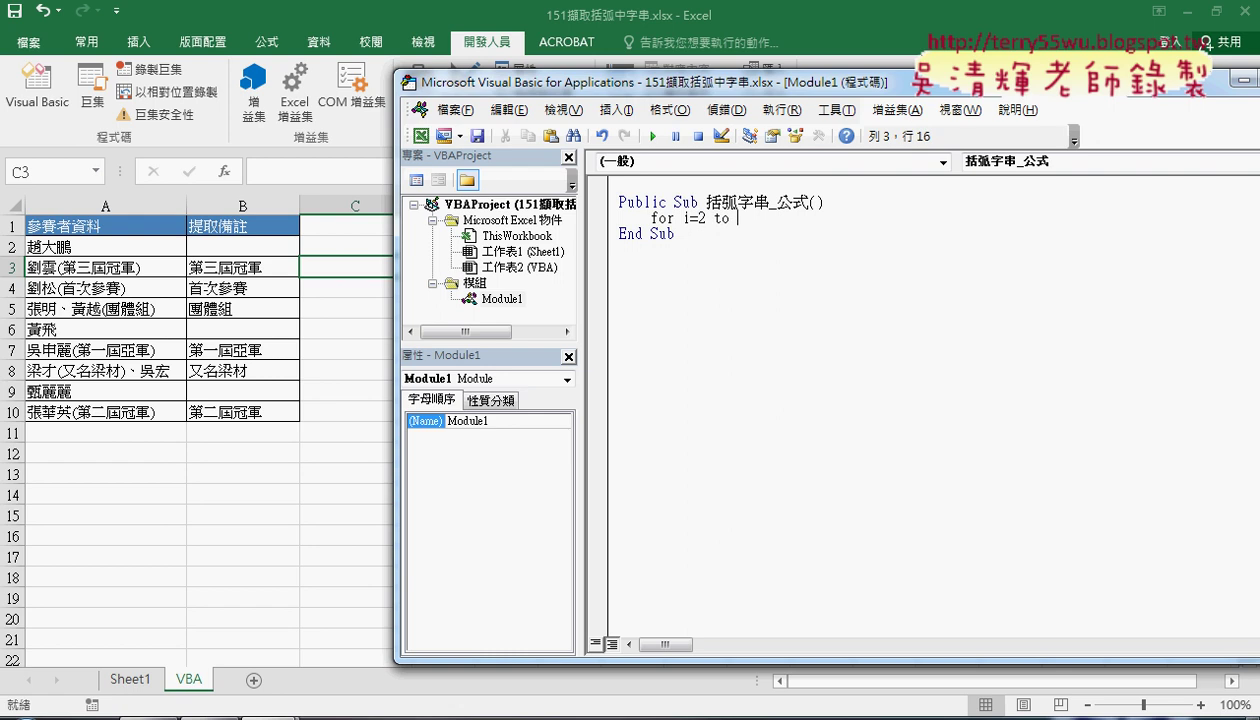
pyautogui.write('10')
pyautogui.press('Return')
pyautogui.press('Return')
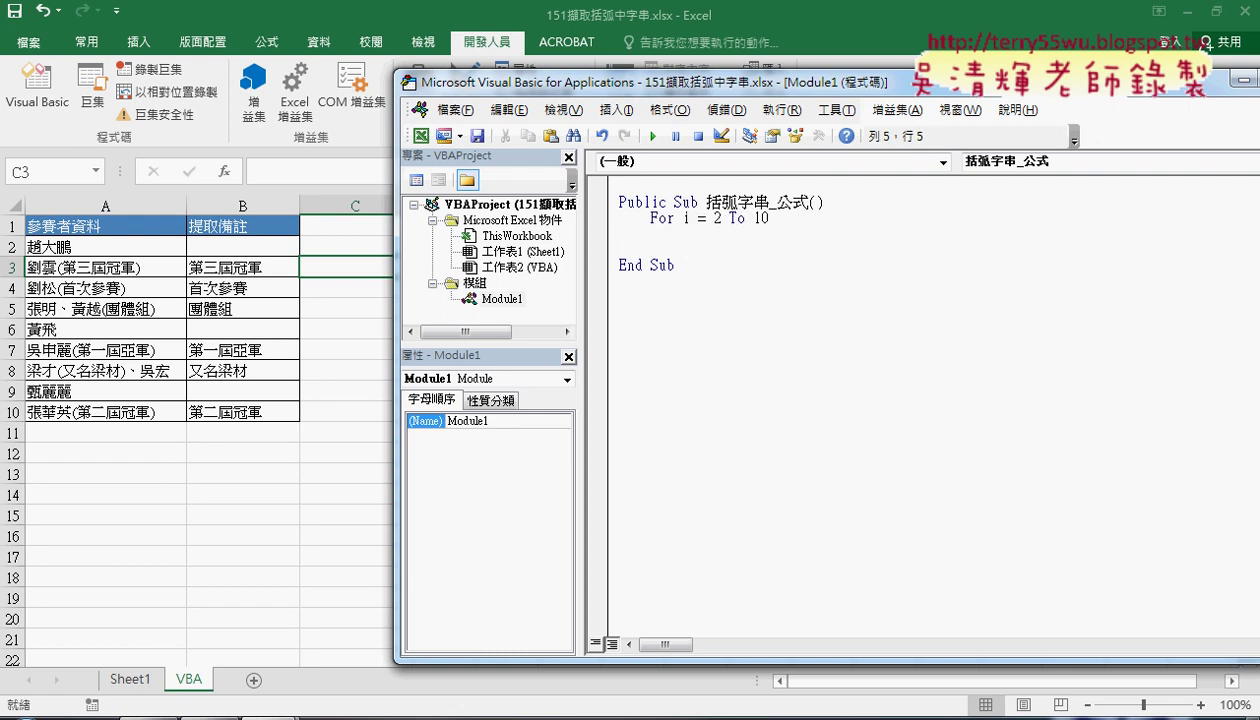
pyautogui.write('next')
pyautogui.press('Up')
pyautogui.write('cells')
pyautogui.write('(')
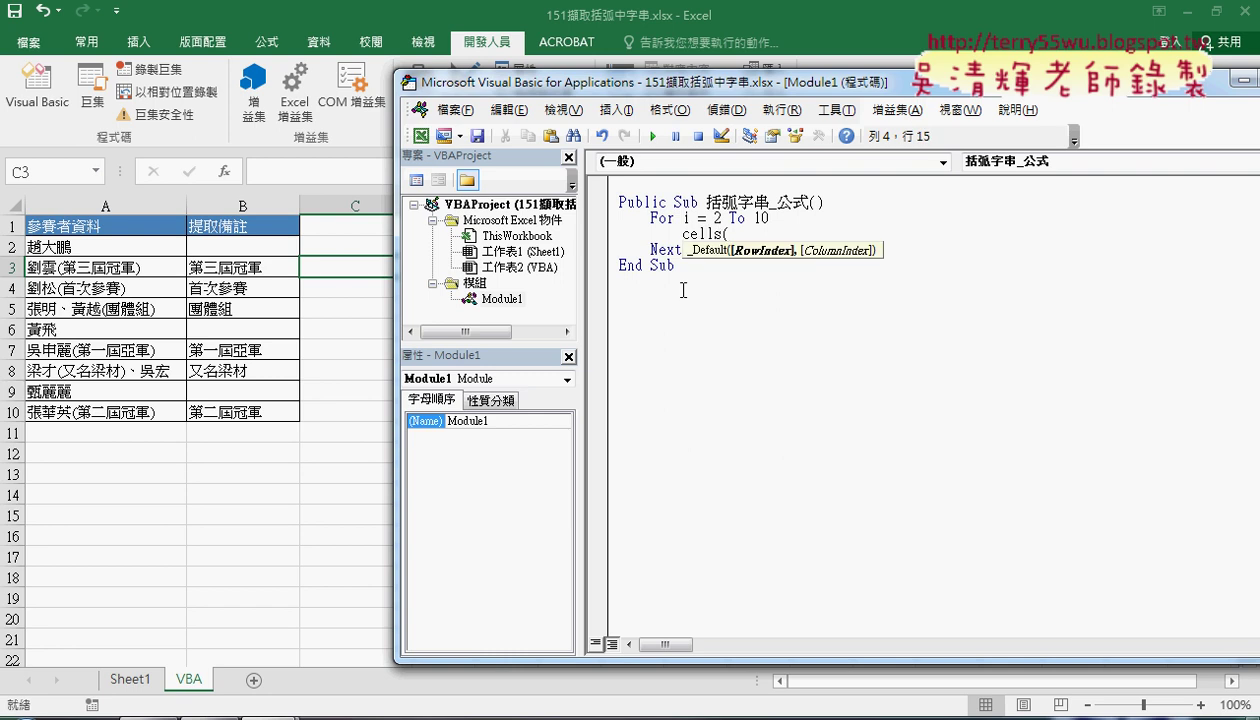
pyautogui.write('i')
pyautogui.write(',')
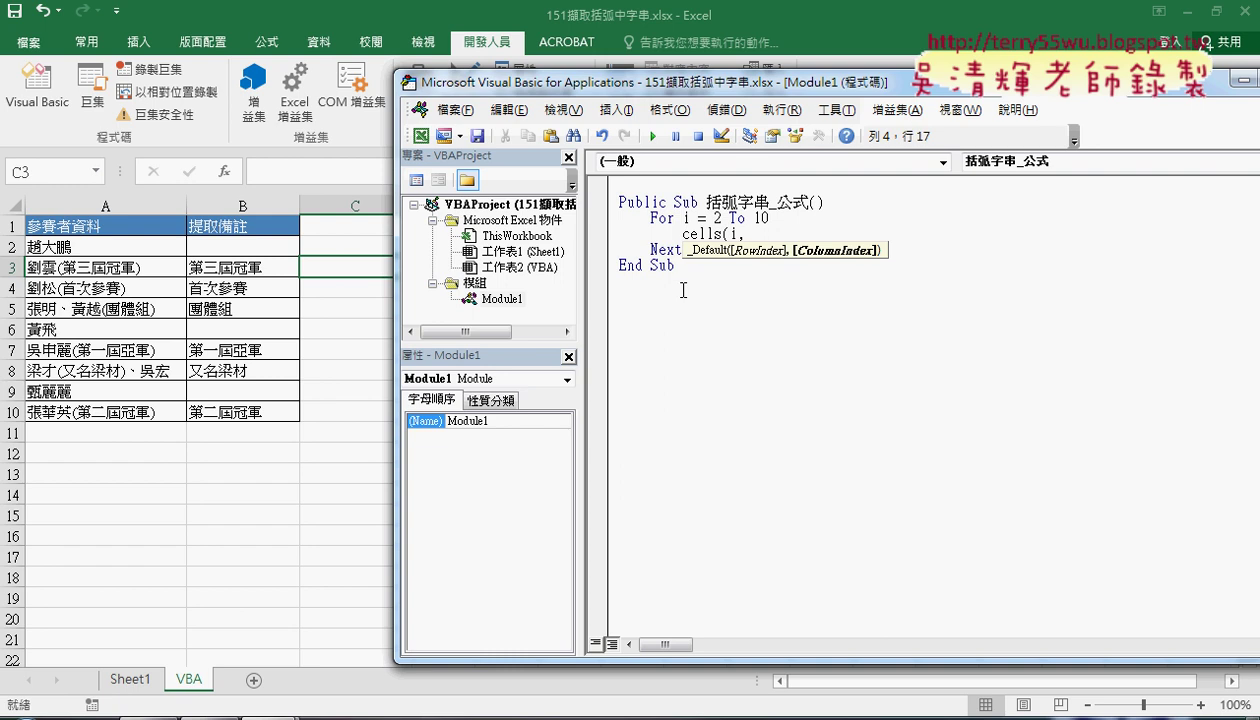
pyautogui.write('"B"')
pyautogui.write(')')
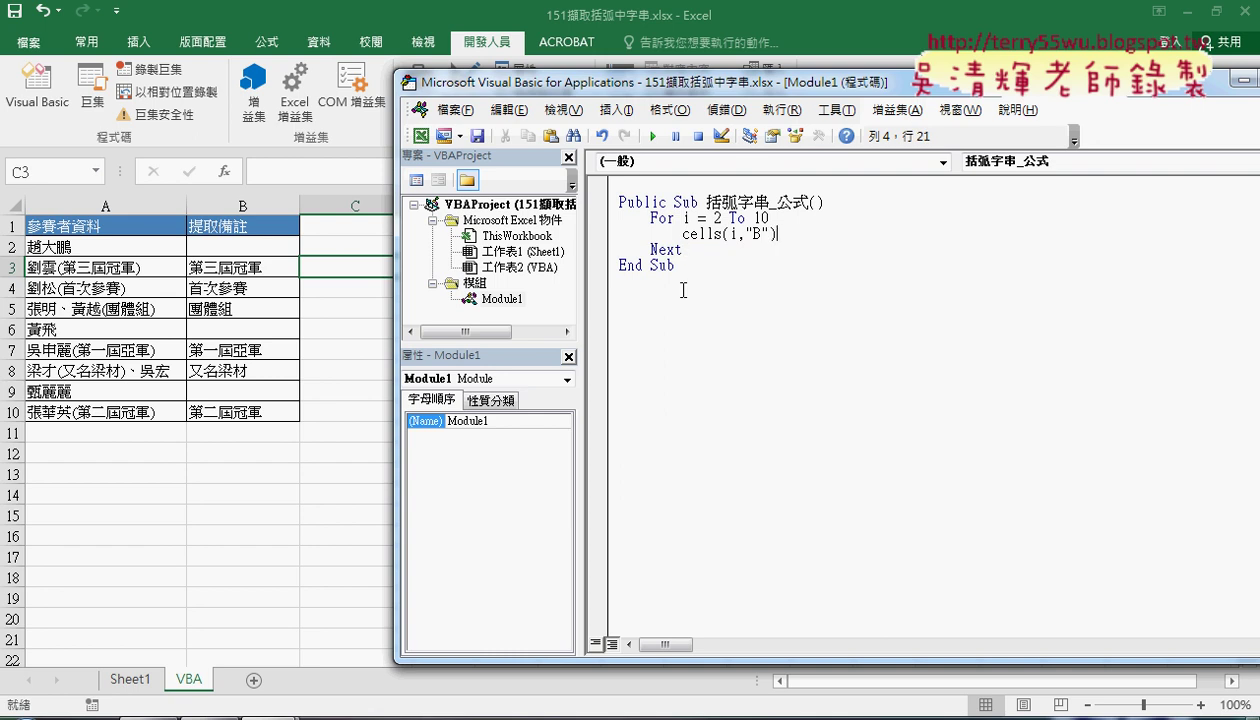
pyautogui.write('="')
pyautogui.write('"')
pyautogui.moveTo(765, 388); pyautogui.dragTo(621, 203)
pyautogui.hotkey('ctrl', 'c')
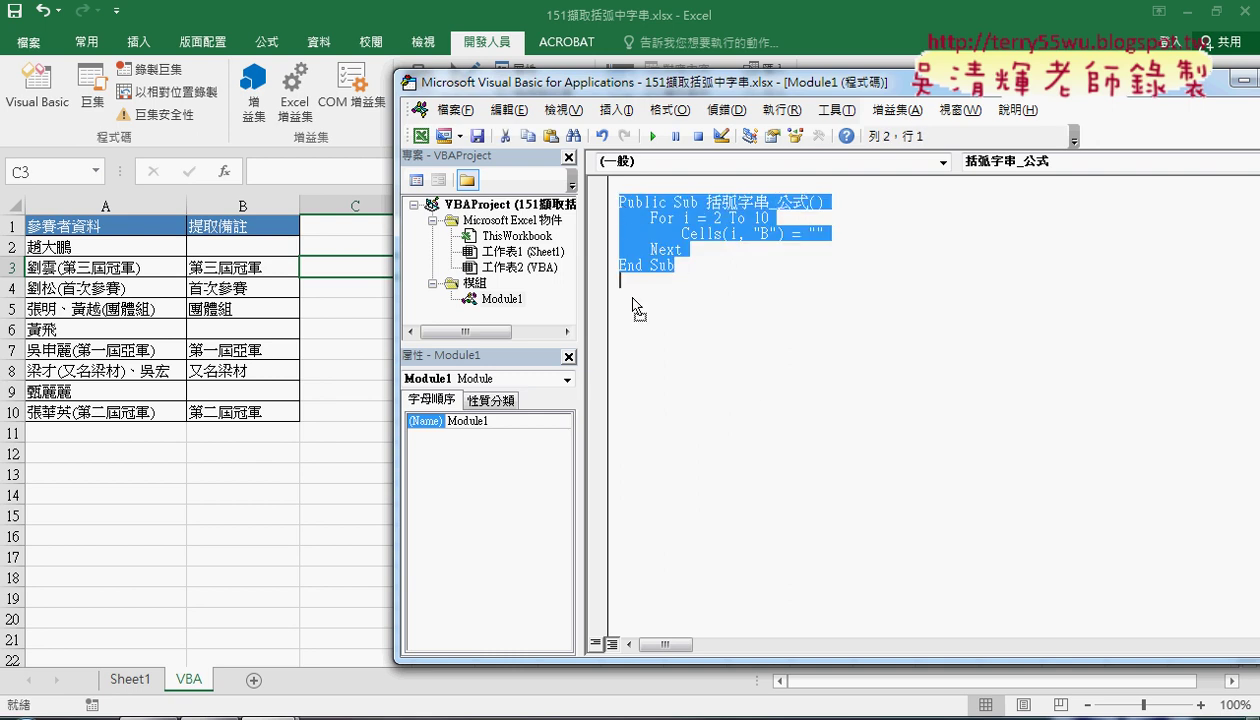
# Paste a duplicate of the Sub below End Sub and rename it 清除.
pyautogui.click(636, 295)
pyautogui.hotkey('ctrl', 'v')
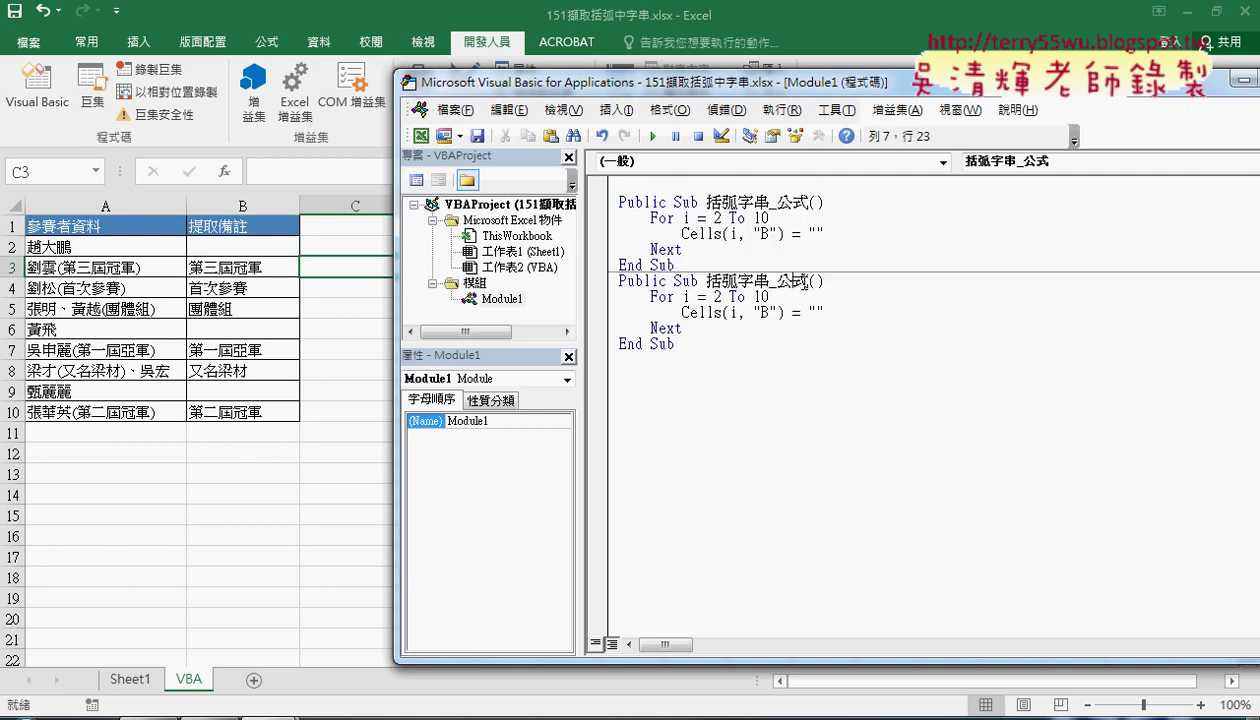
pyautogui.moveTo(808, 281); pyautogui.dragTo(716, 274)
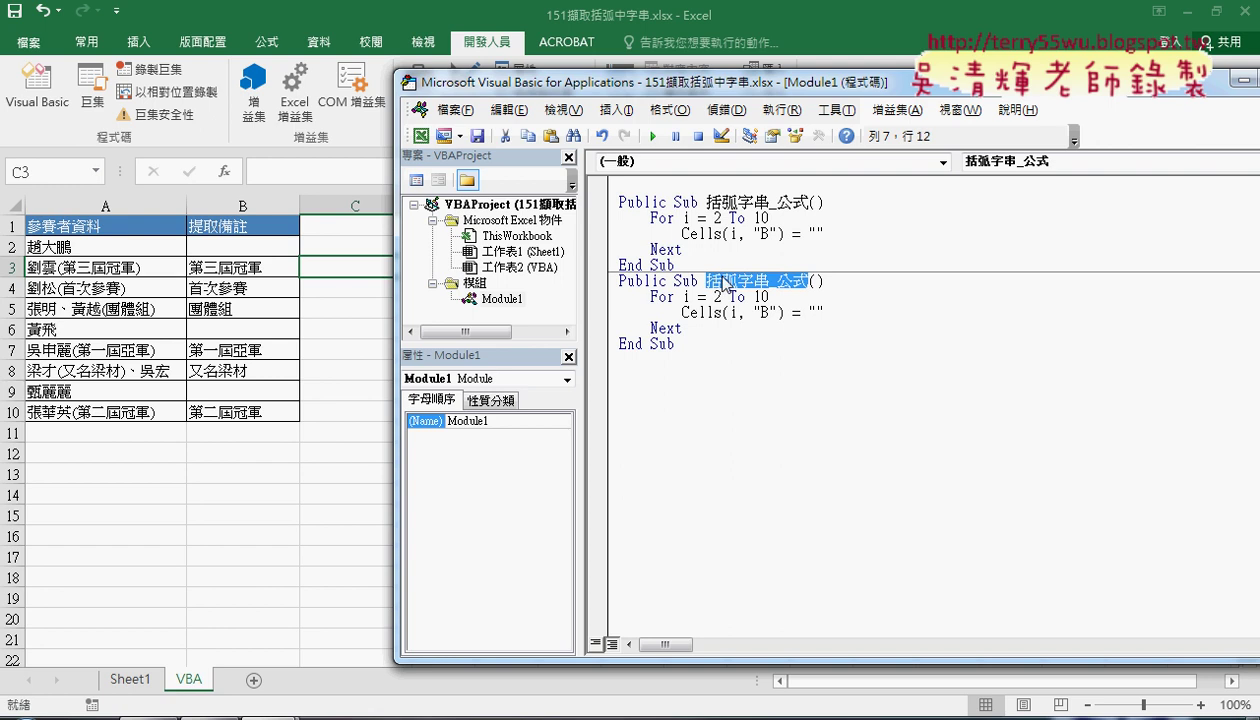
pyautogui.moveTo(722, 283); pyautogui.dragTo(724, 283)
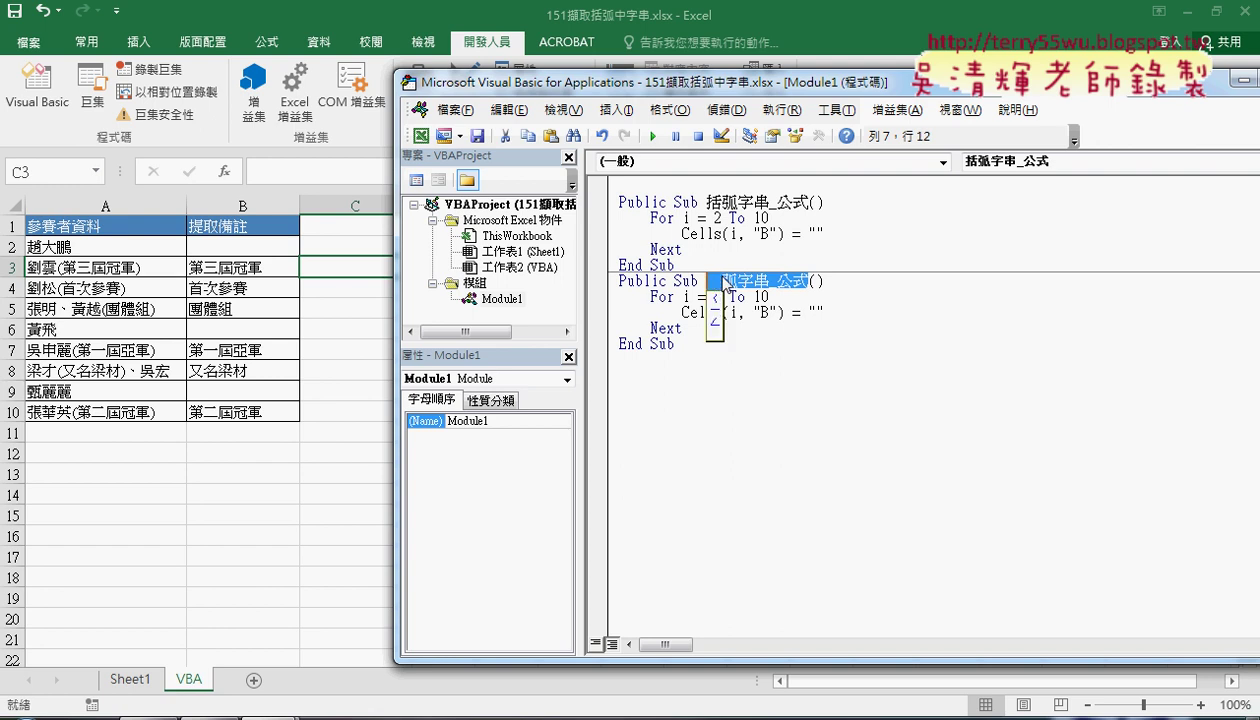
pyautogui.write('清除')
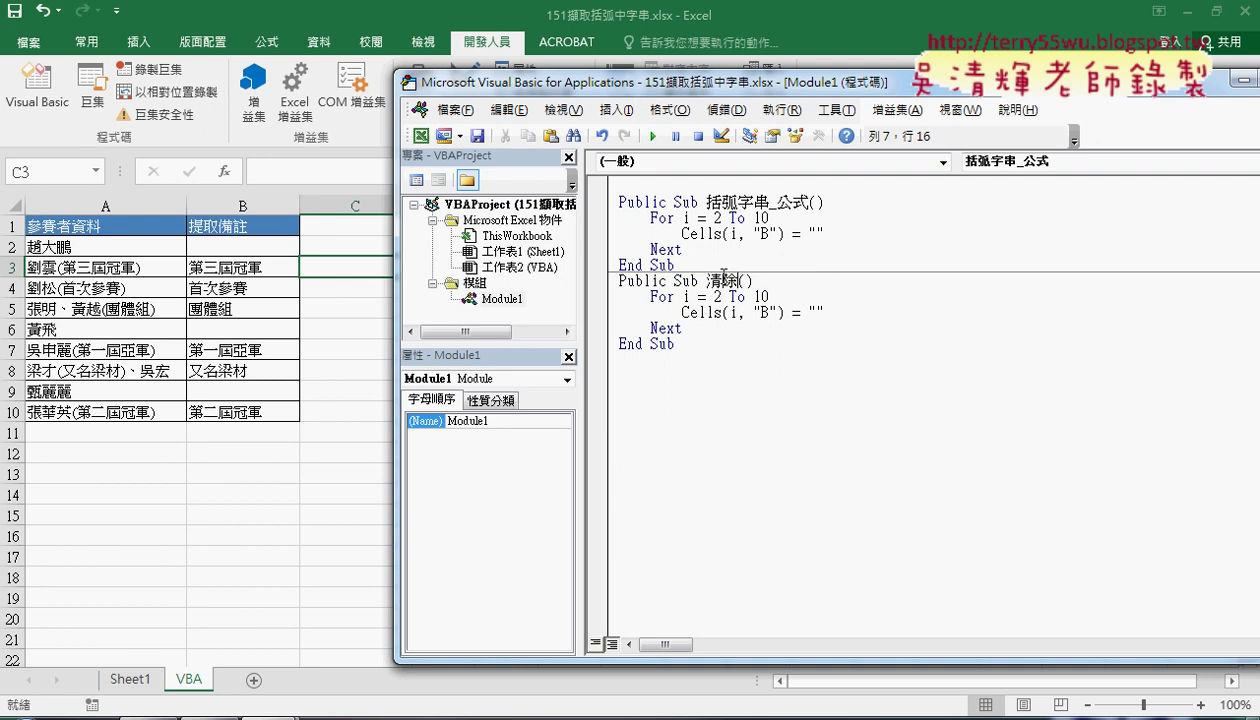
# Run the 清除 procedure so B2:B10 are emptied.
pyautogui.doubleClick(816, 233)
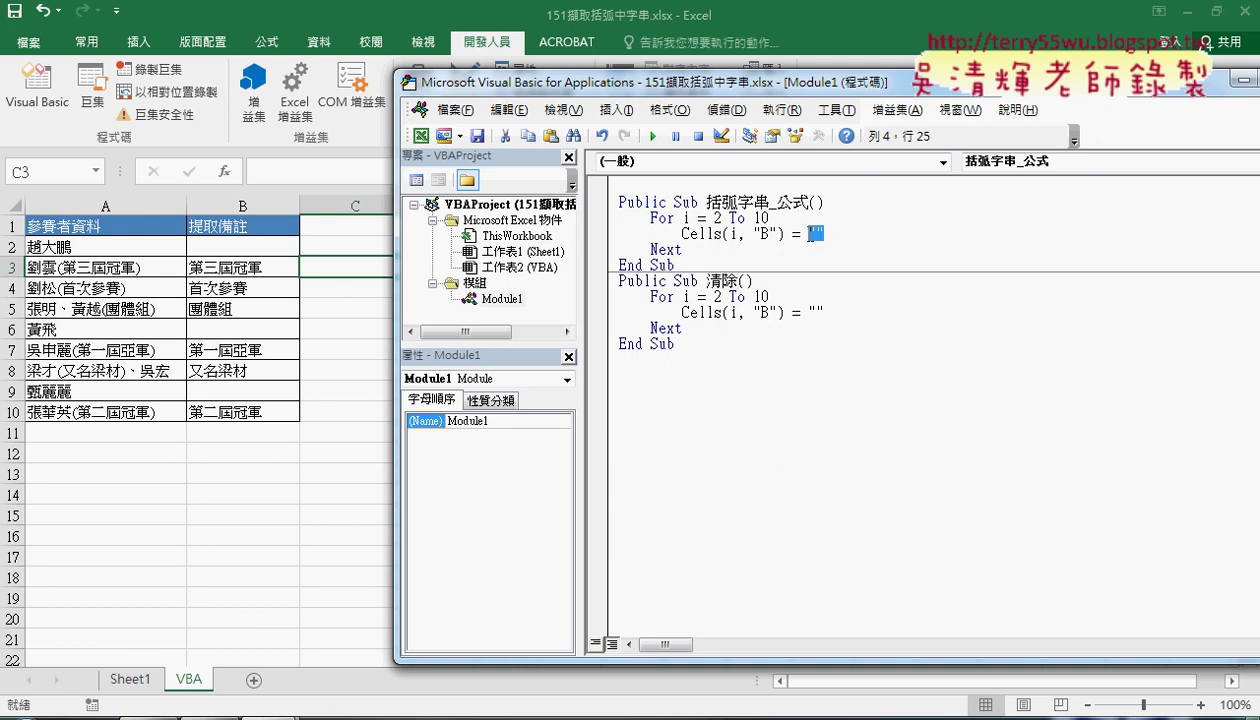
pyautogui.click(730, 312)
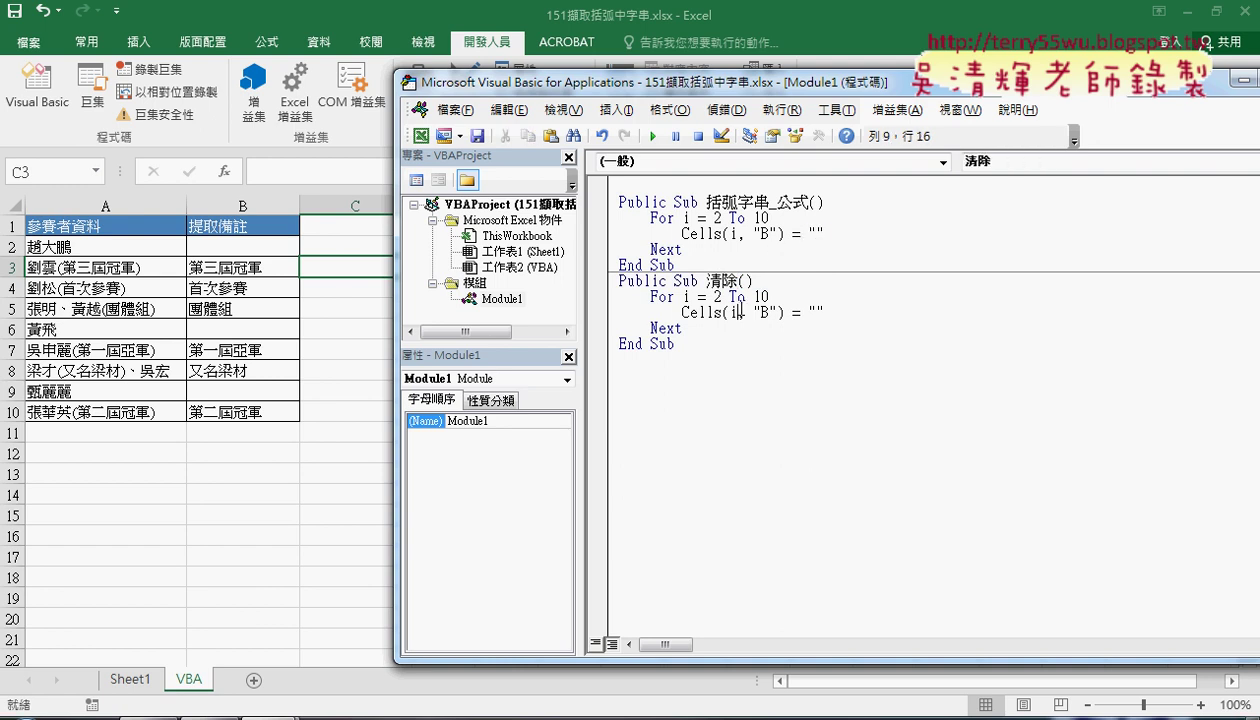
pyautogui.click(653, 137)
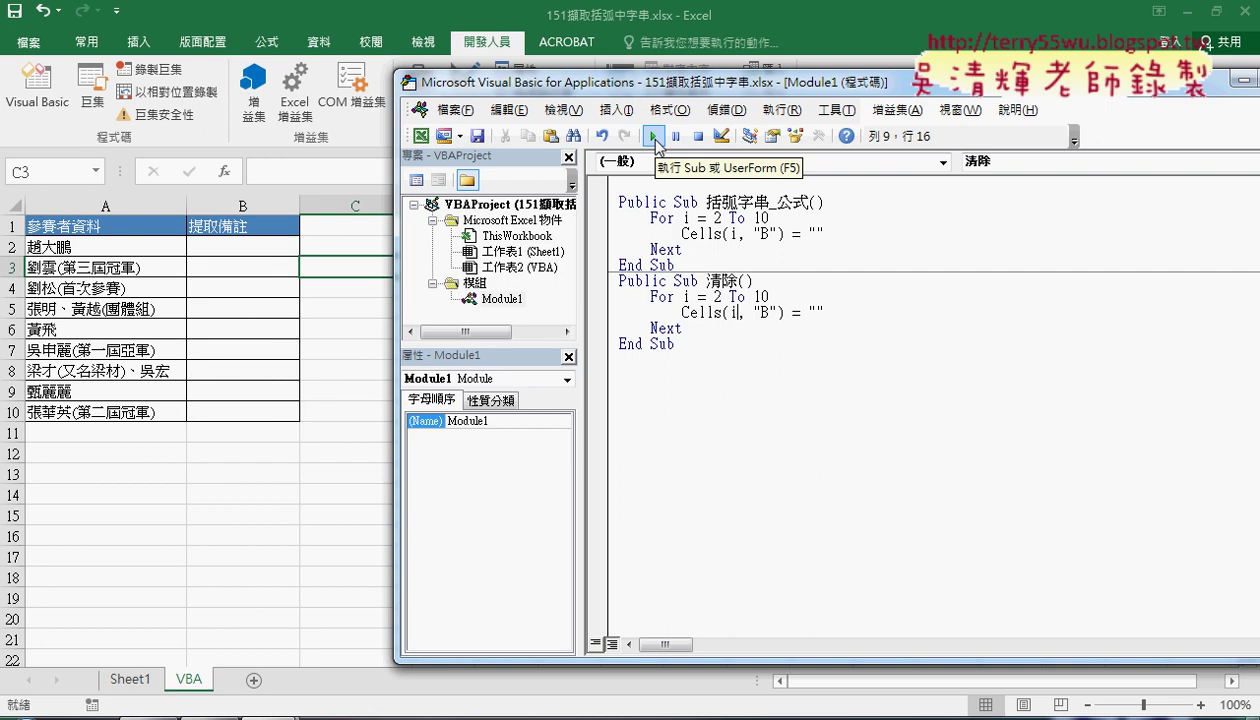
pyautogui.click(764, 233)
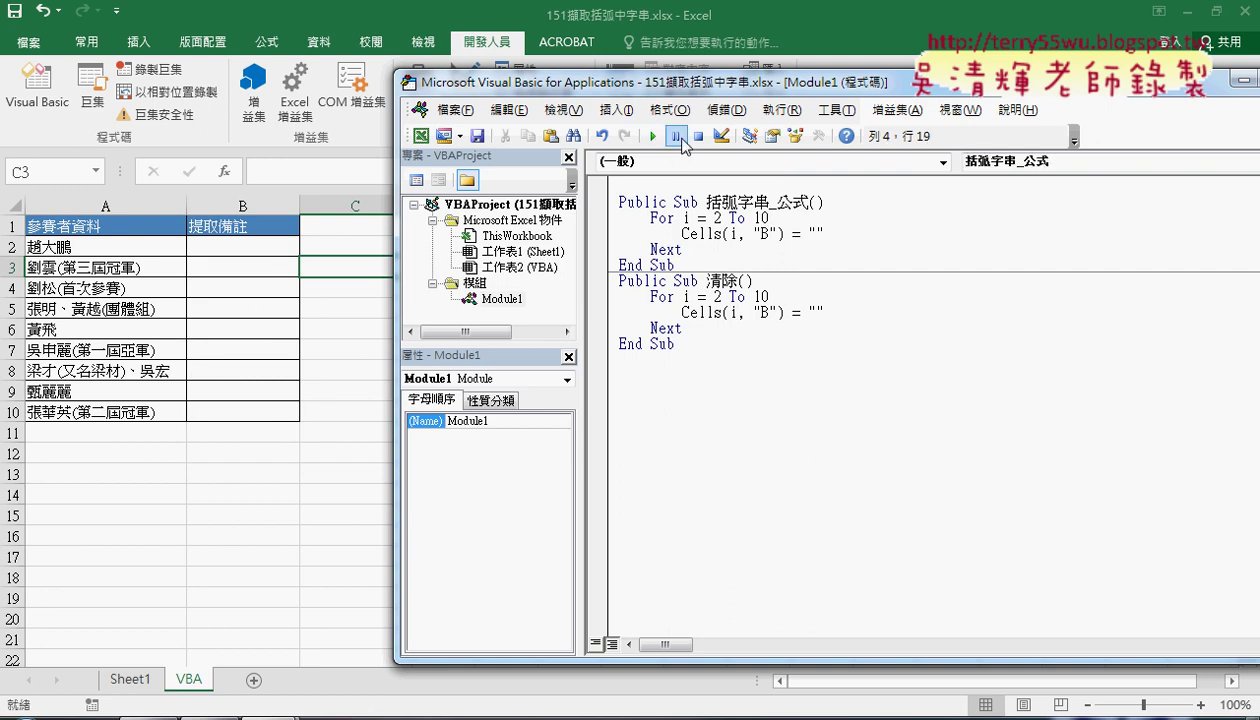
# Copy B2's IFERROR formula text on Sheet1, then open the Start menu's All Programs list.
pyautogui.click(819, 231)
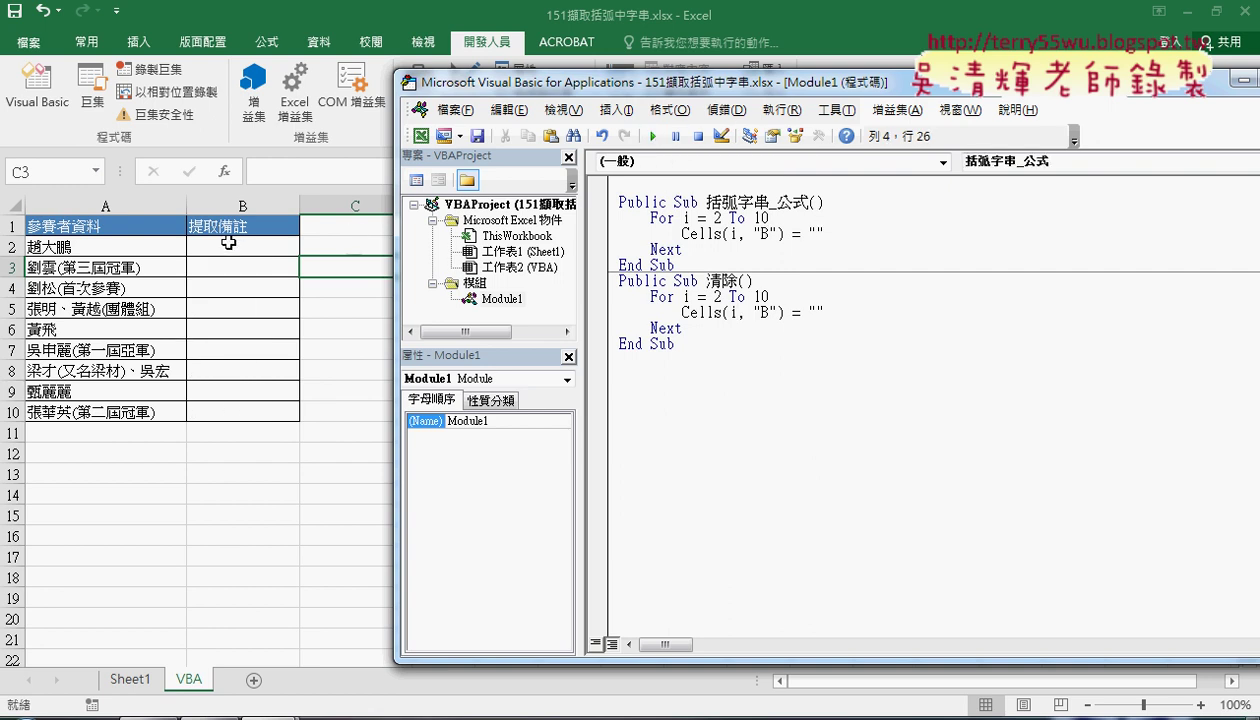
pyautogui.click(130, 679)
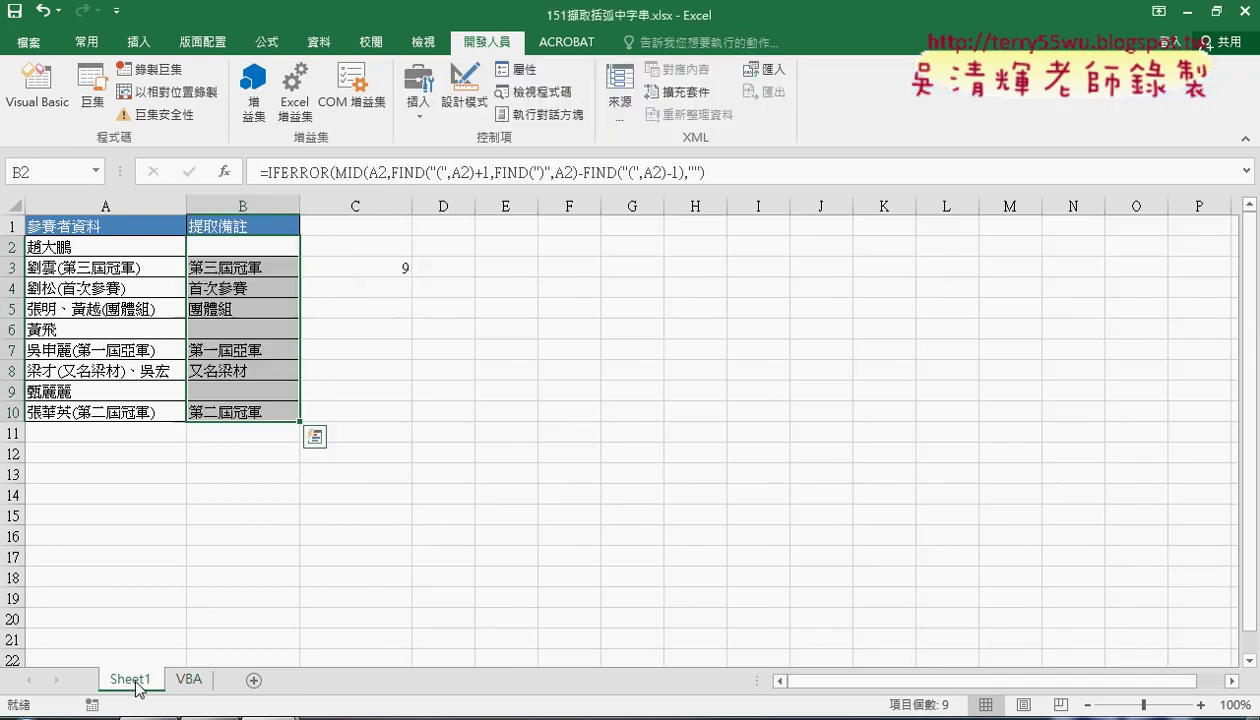
pyautogui.click(252, 246)
pyautogui.moveTo(260, 172); pyautogui.dragTo(706, 172)
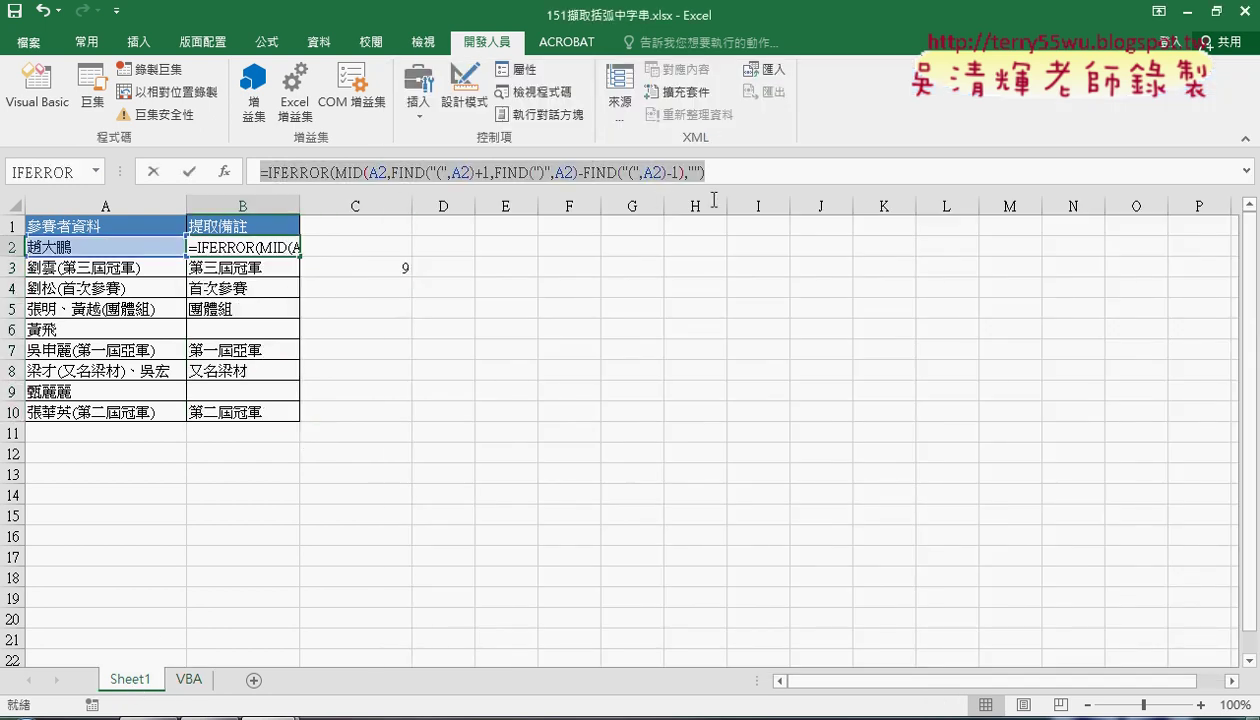
pyautogui.rightClick(543, 172)
pyautogui.click(568, 210)
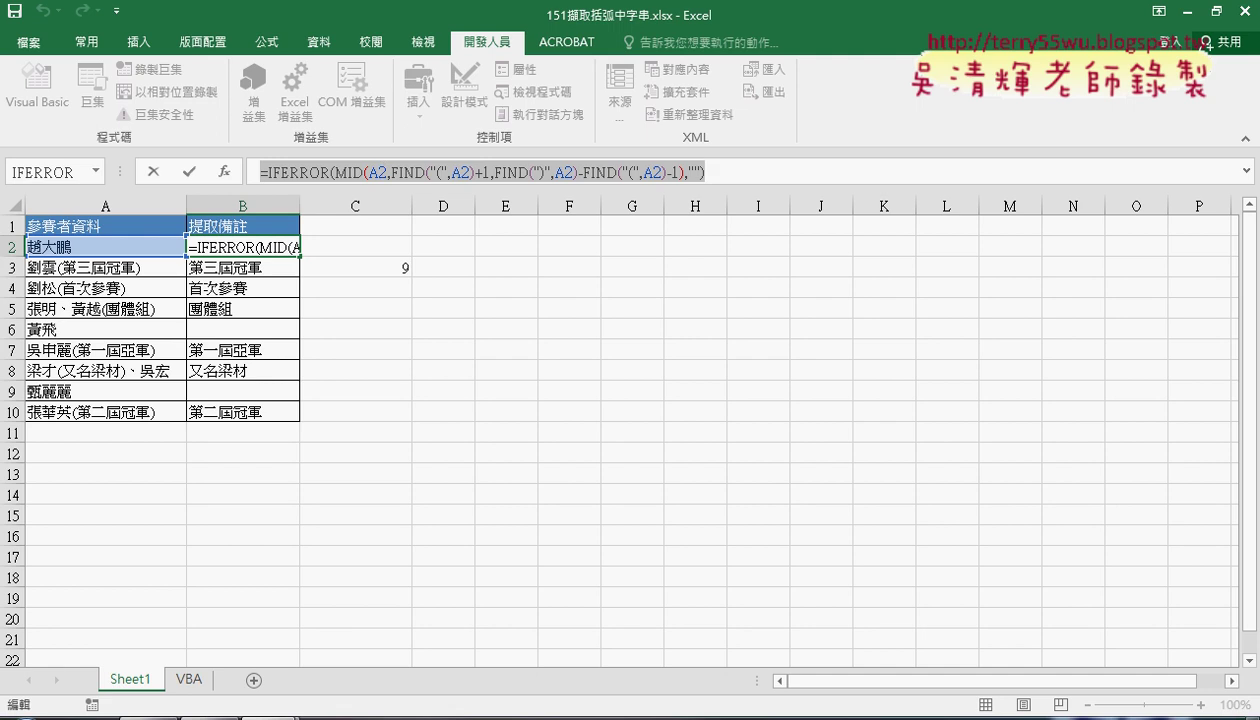
pyautogui.click(16, 697)
pyautogui.click(60, 637)
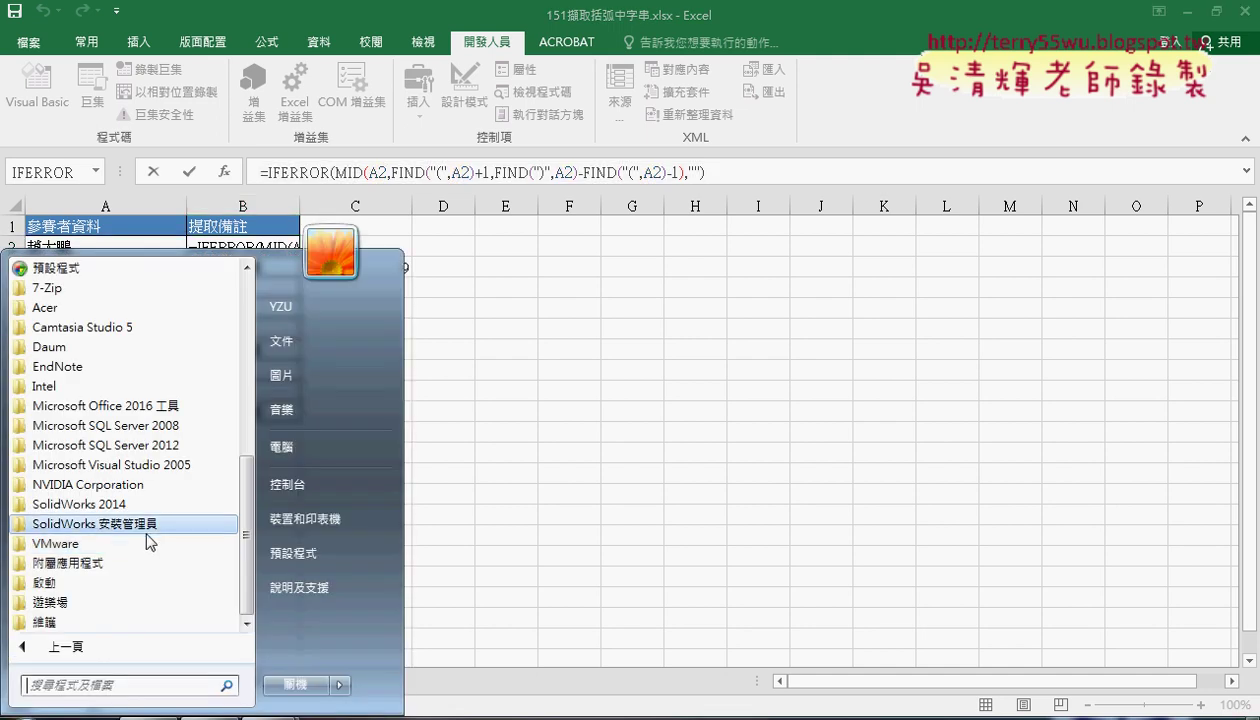
# Open Notepad from Accessories and paste the IFERROR formula into it.
pyautogui.click(130, 563)
pyautogui.click(131, 437)
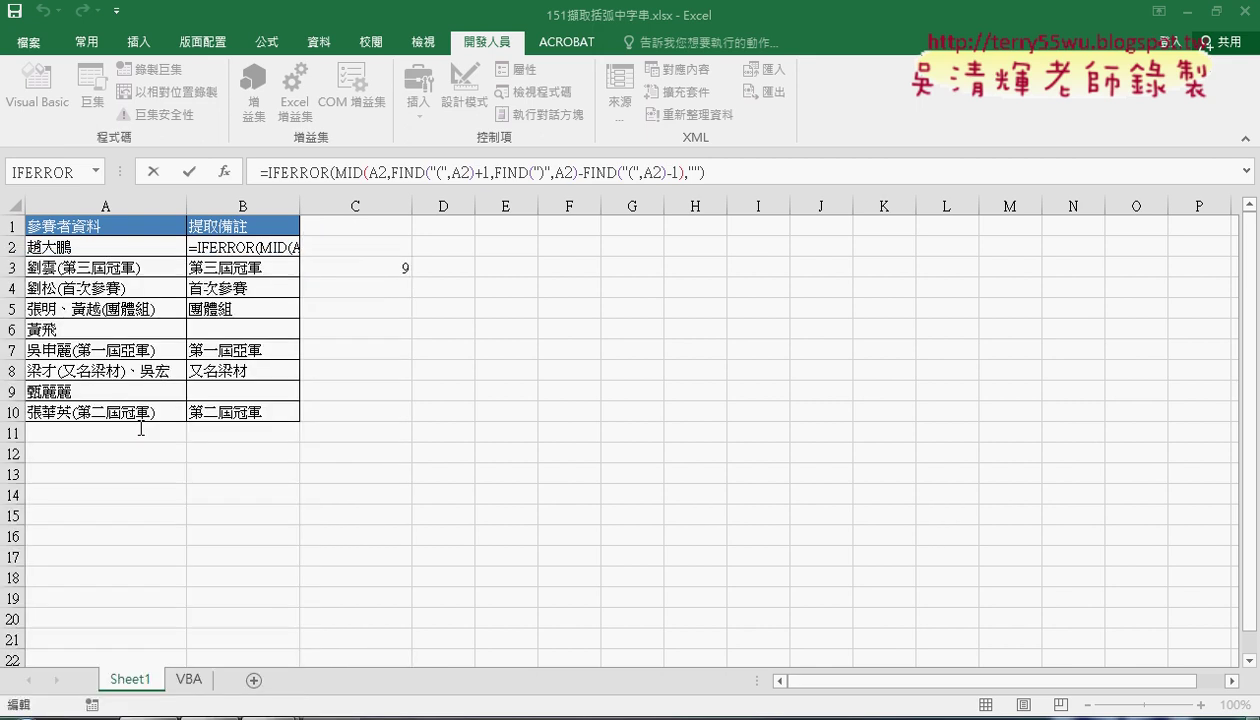
pyautogui.rightClick(364, 257)
pyautogui.click(414, 341)
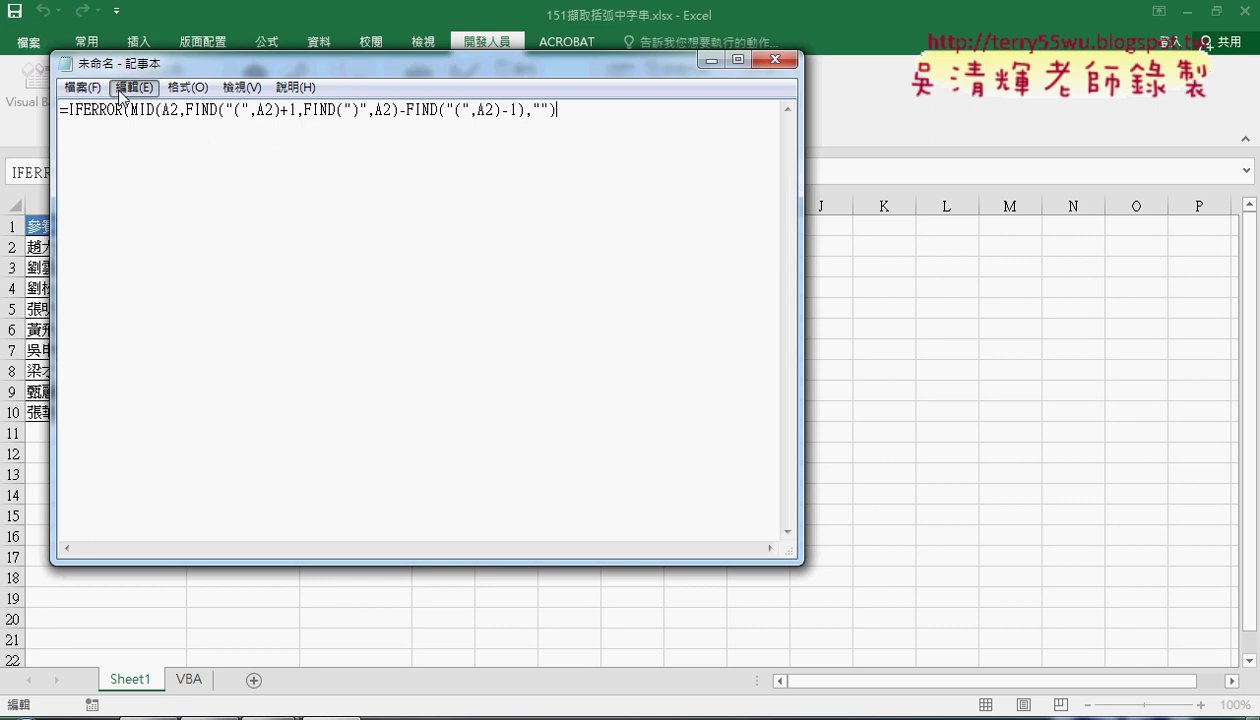
# Replace every " with "" using Replace All, then copy the whole formula line.
pyautogui.click(134, 87)
pyautogui.click(170, 280)
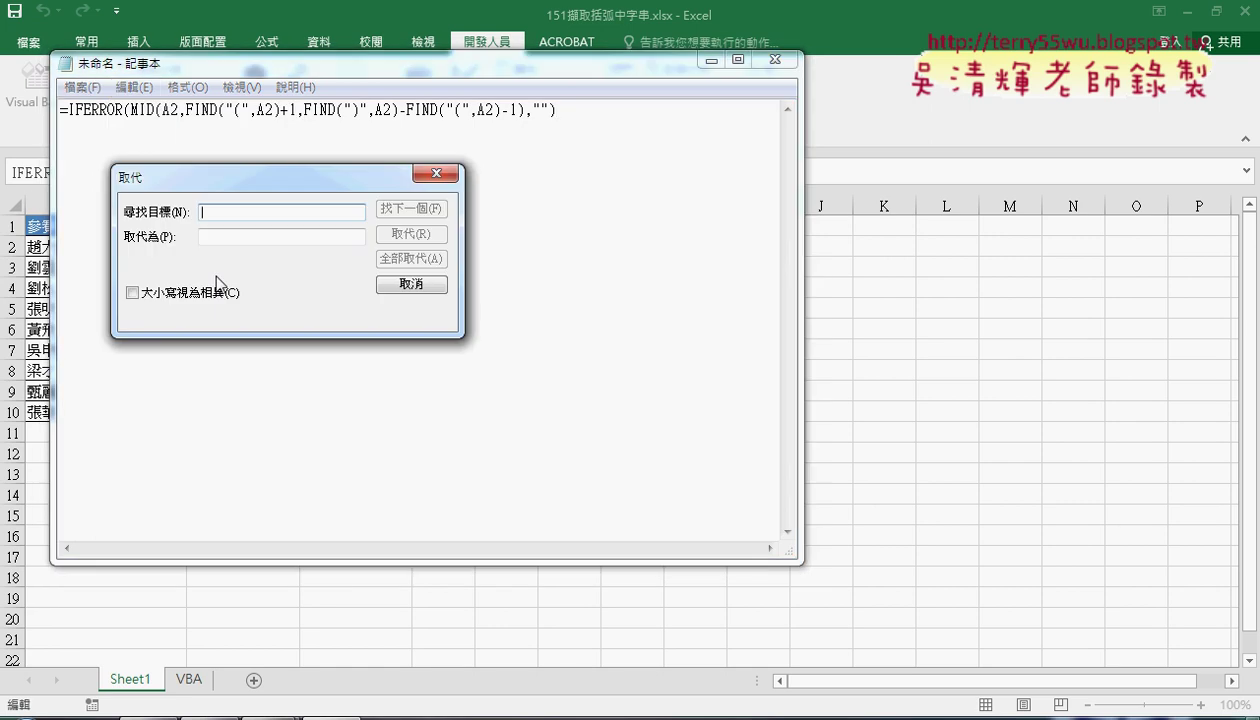
pyautogui.write('"')
pyautogui.press('Tab')
pyautogui.write('""')
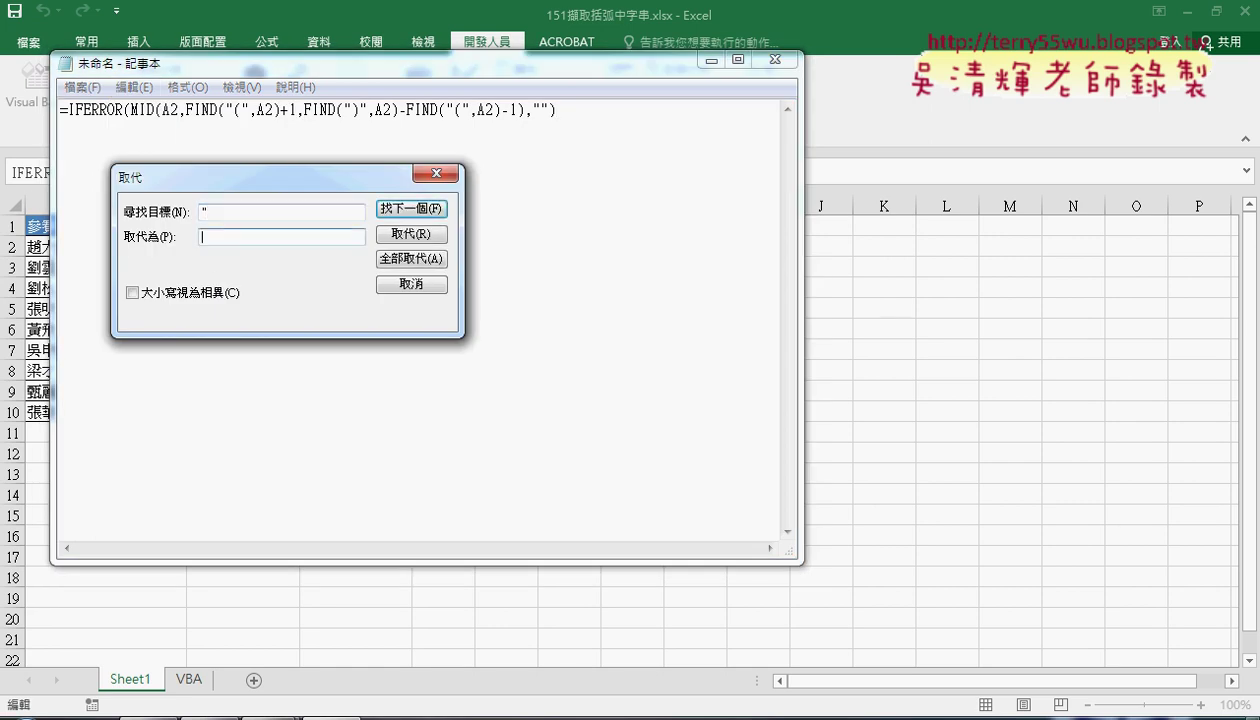
pyautogui.click(411, 258)
pyautogui.click(411, 284)
pyautogui.moveTo(622, 110); pyautogui.dragTo(7, 118)
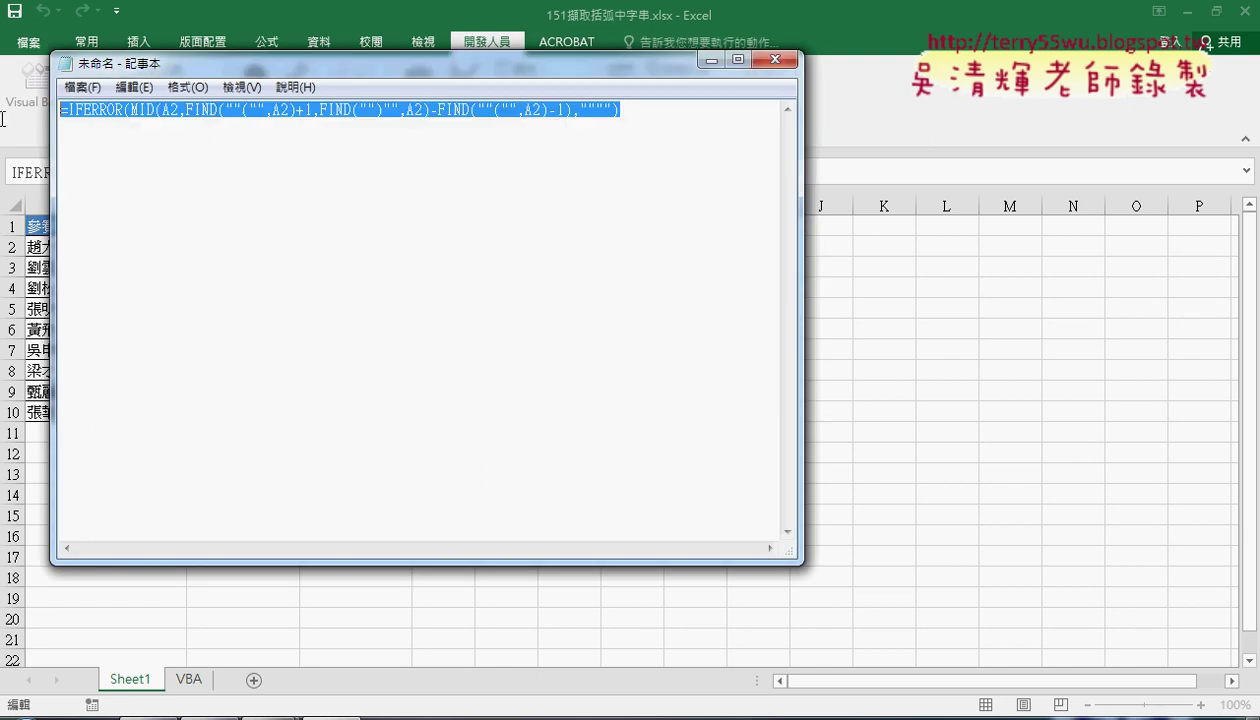
pyautogui.rightClick(216, 104)
pyautogui.click(265, 171)
# Paste the doubled-quote formula between the quotes of Cells(i,"B"), then check B2 and B3 on the VBA sheet.
pyautogui.click(711, 61)
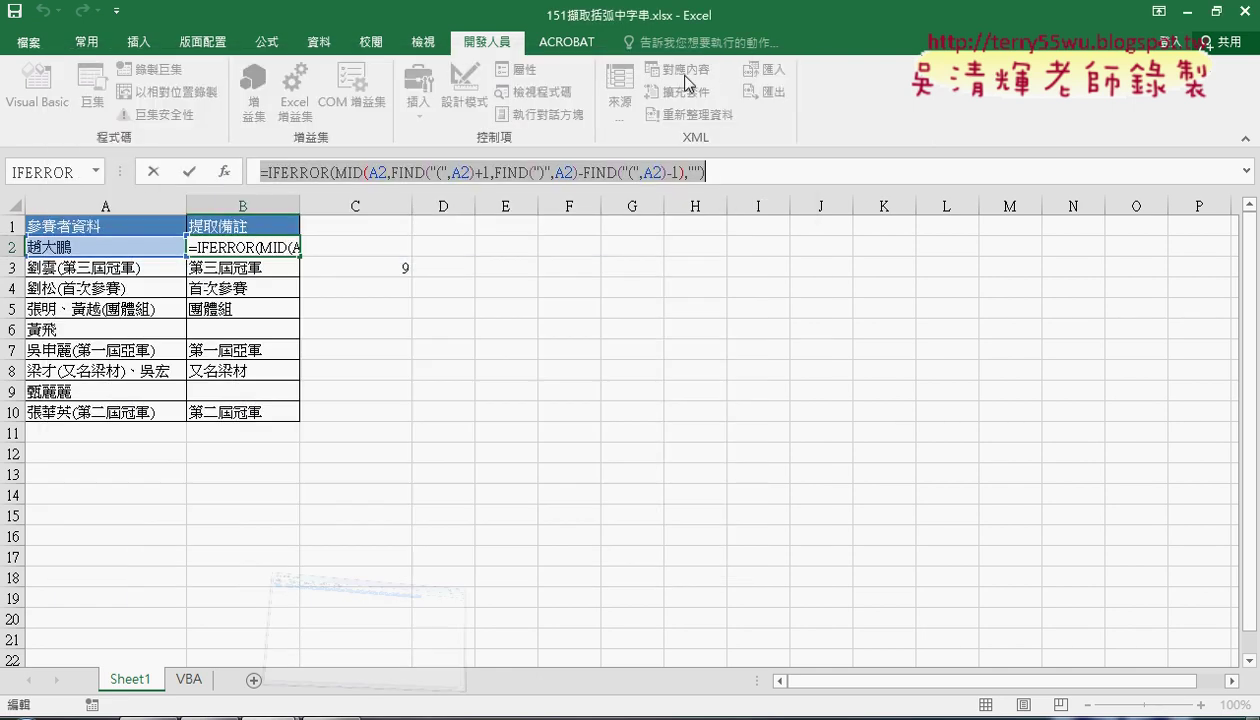
pyautogui.click(153, 172)
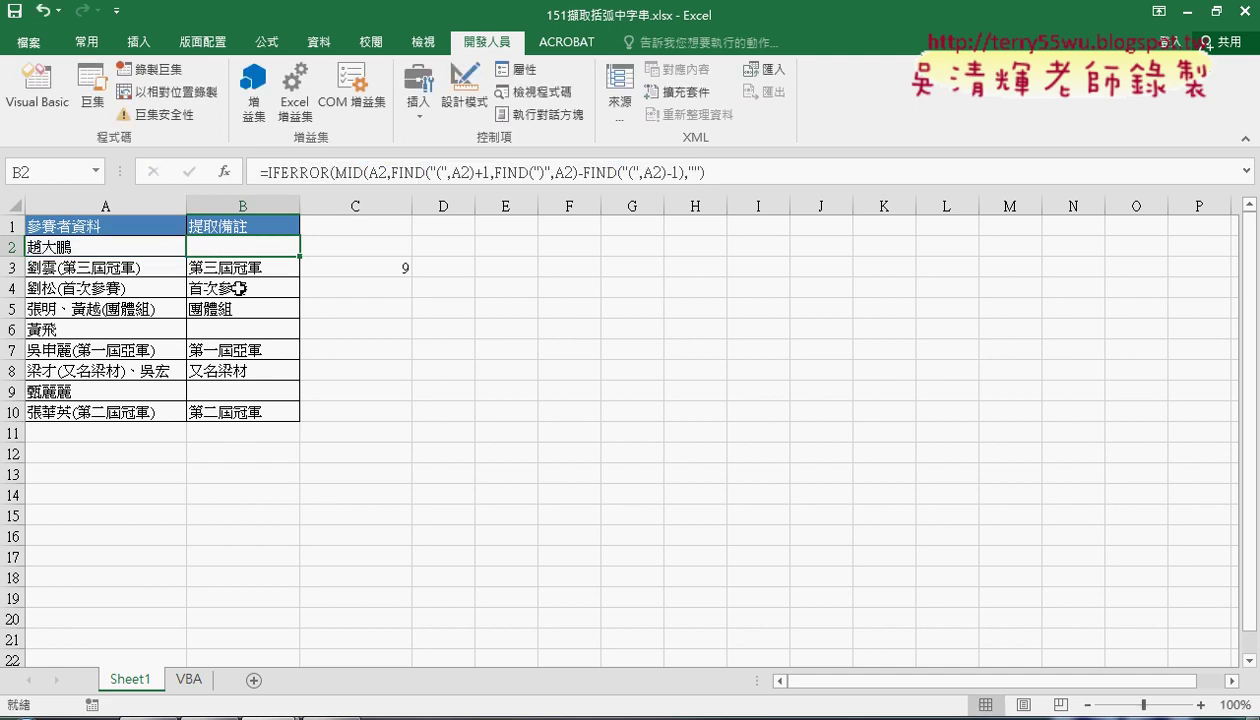
pyautogui.click(173, 682)
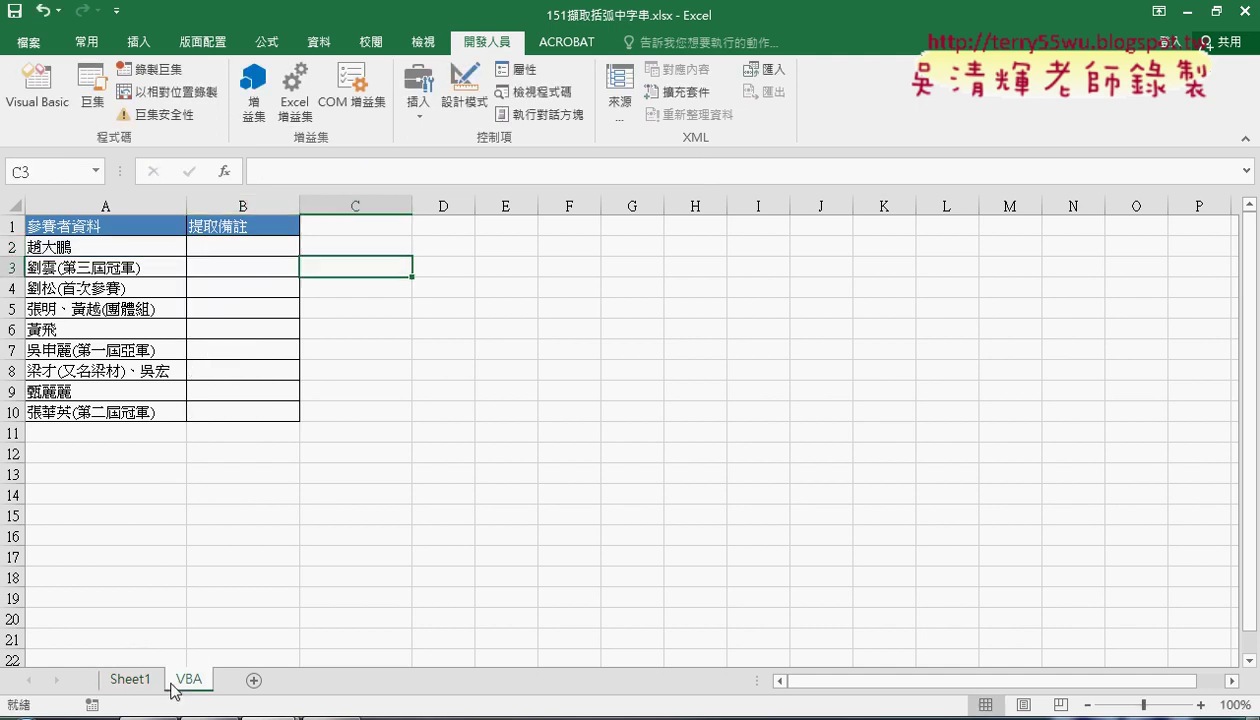
pyautogui.moveTo(225, 714)
pyautogui.click(332, 668)
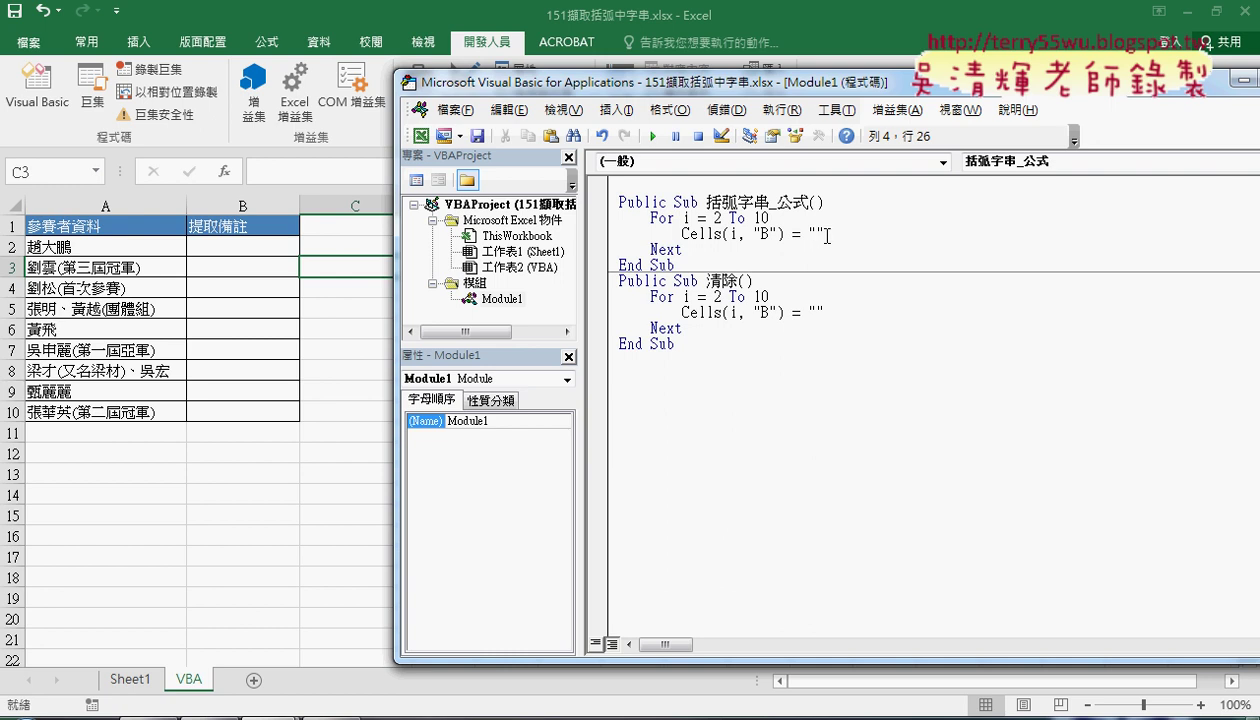
pyautogui.hotkey('ctrl', 'v')
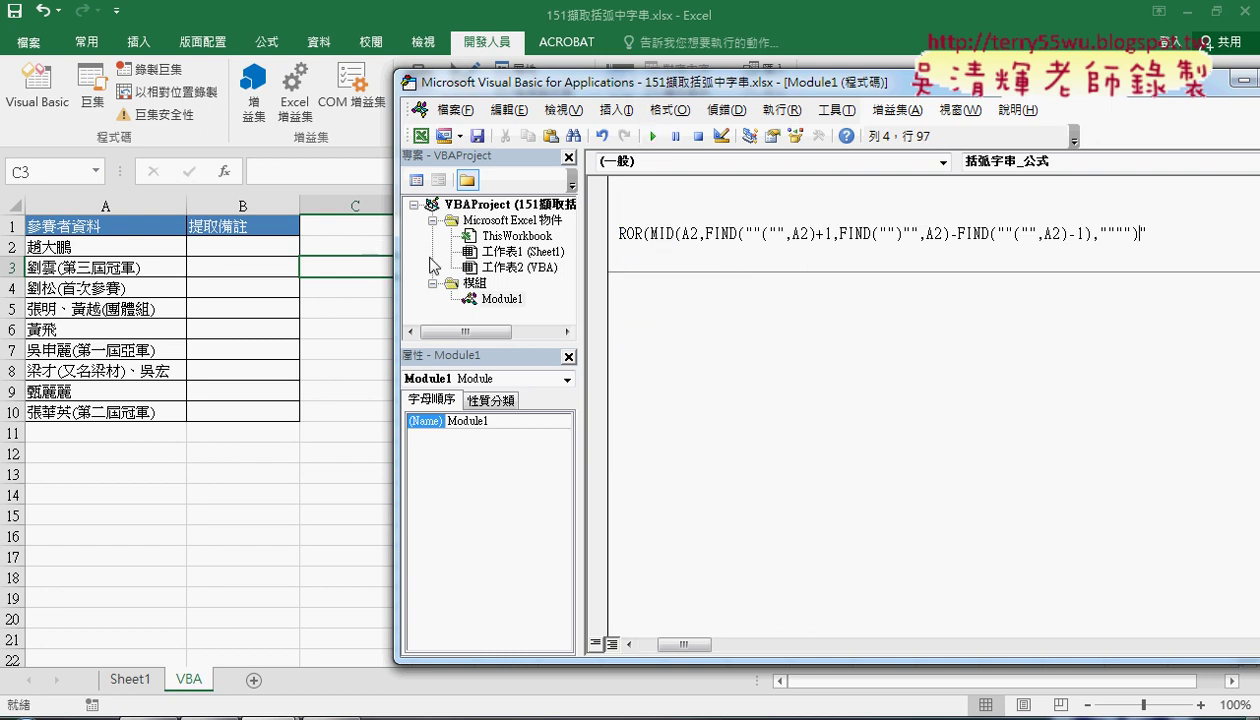
pyautogui.click(264, 255)
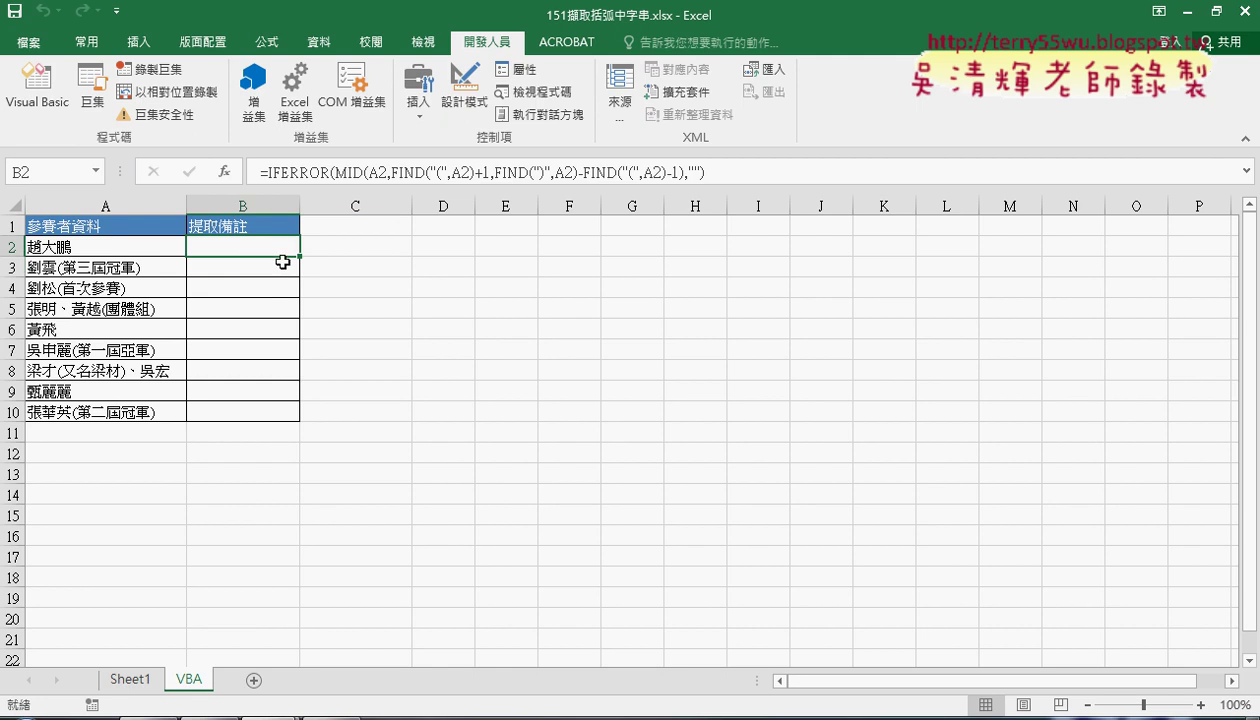
pyautogui.click(278, 259)
# In the editor, replace the 2 of the first A2 in the formula string with " & i & ".
pyautogui.moveTo(357, 715)
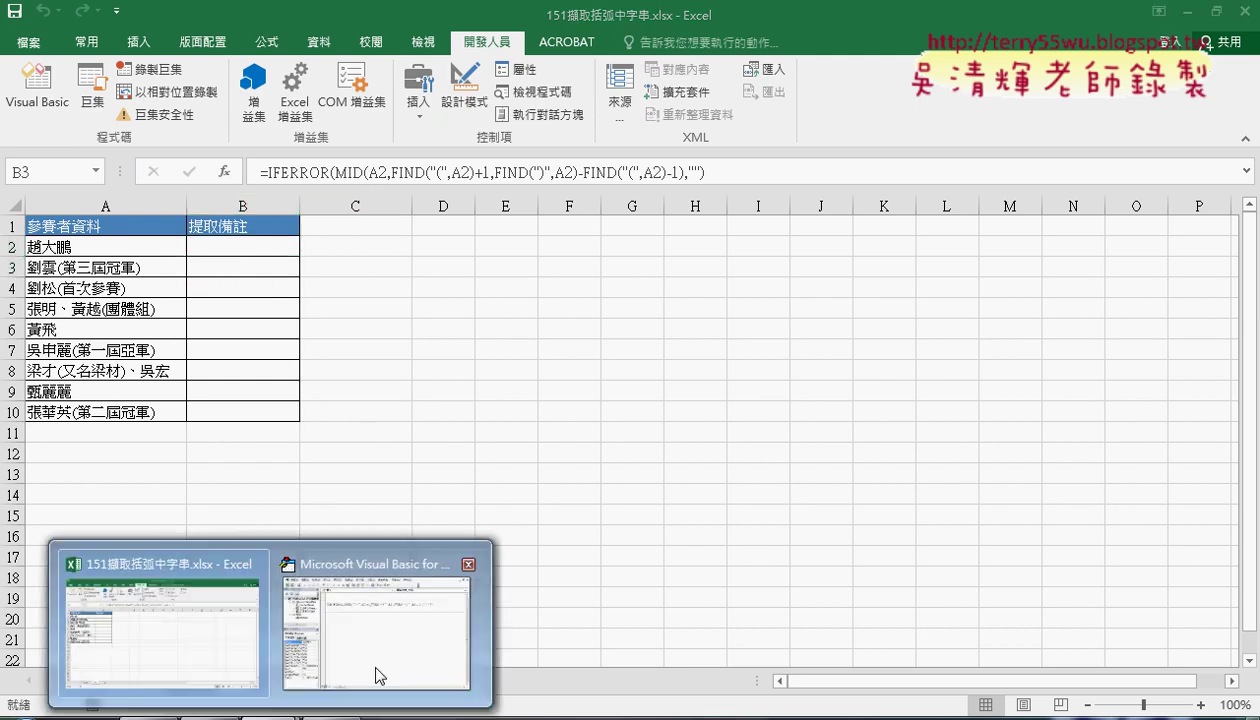
pyautogui.click(374, 672)
pyautogui.moveTo(686, 644); pyautogui.dragTo(660, 644)
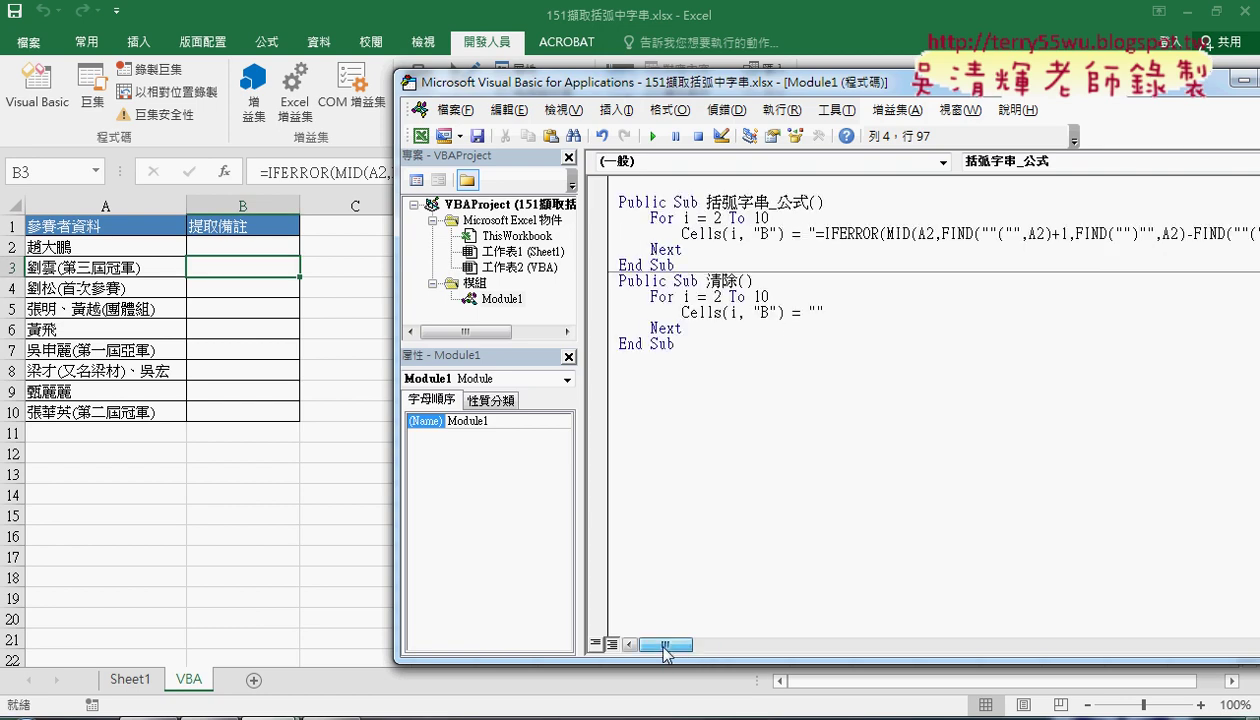
pyautogui.moveTo(925, 232); pyautogui.dragTo(934, 232)
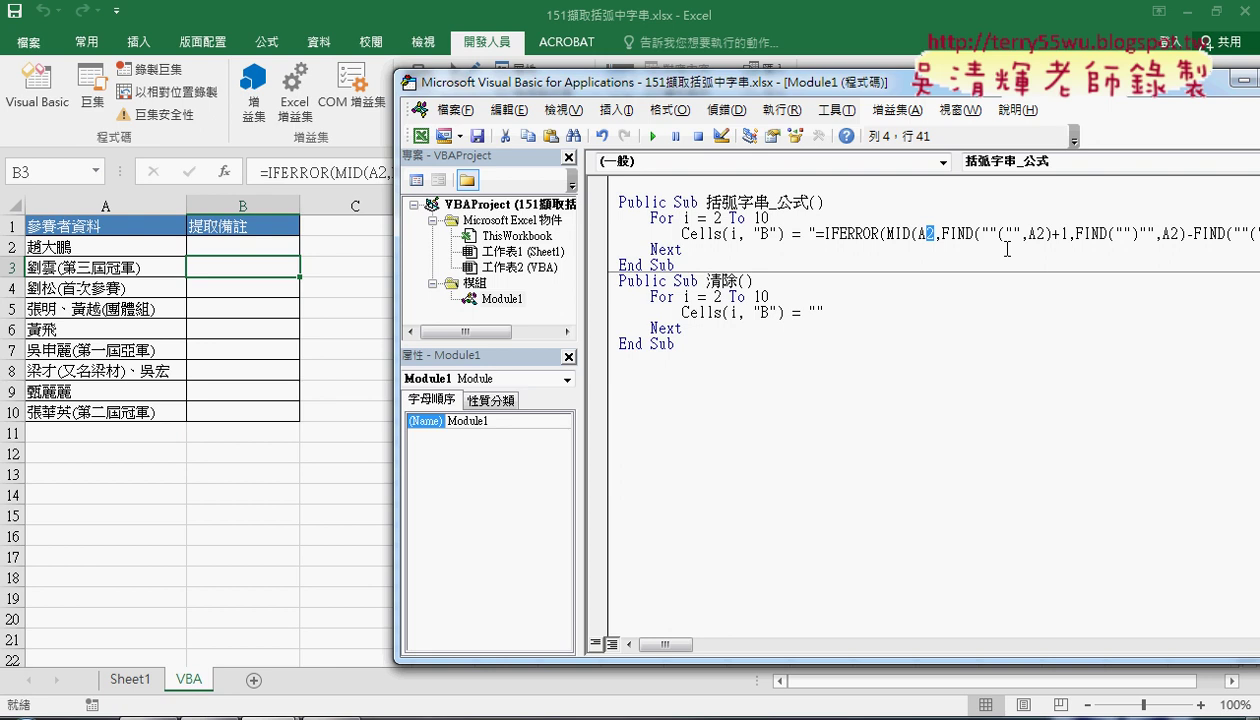
pyautogui.write('""')
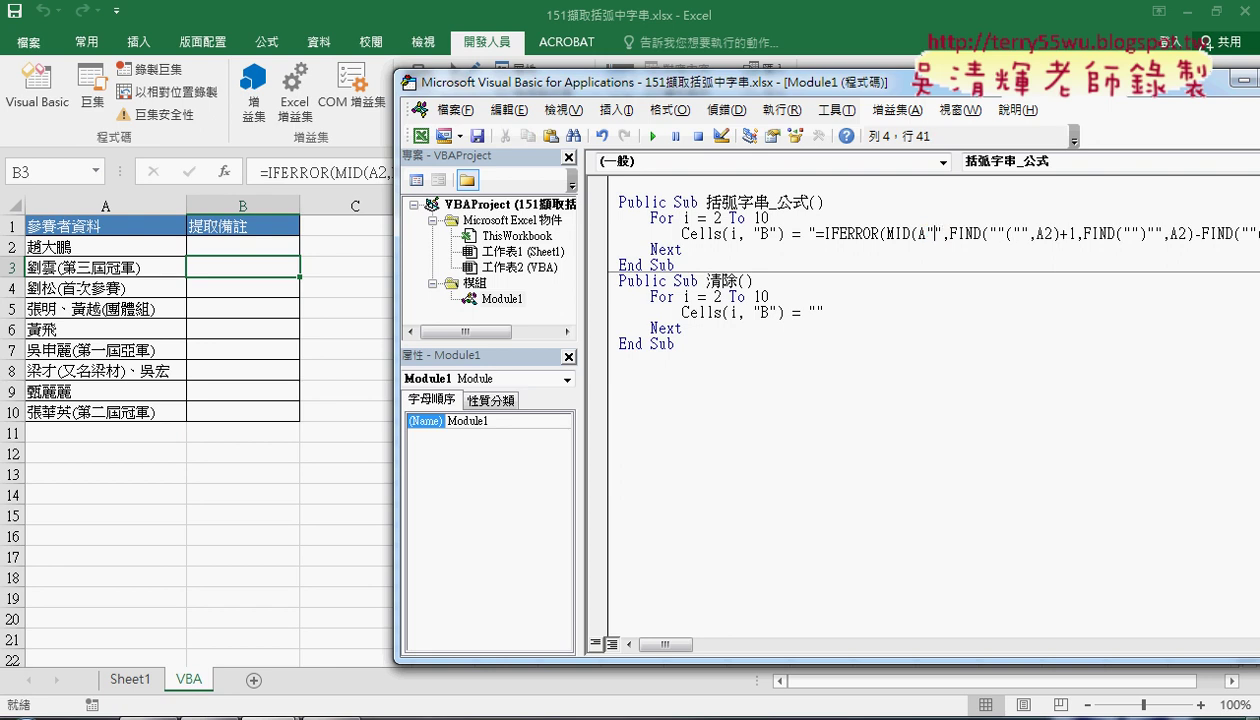
pyautogui.write('&&')
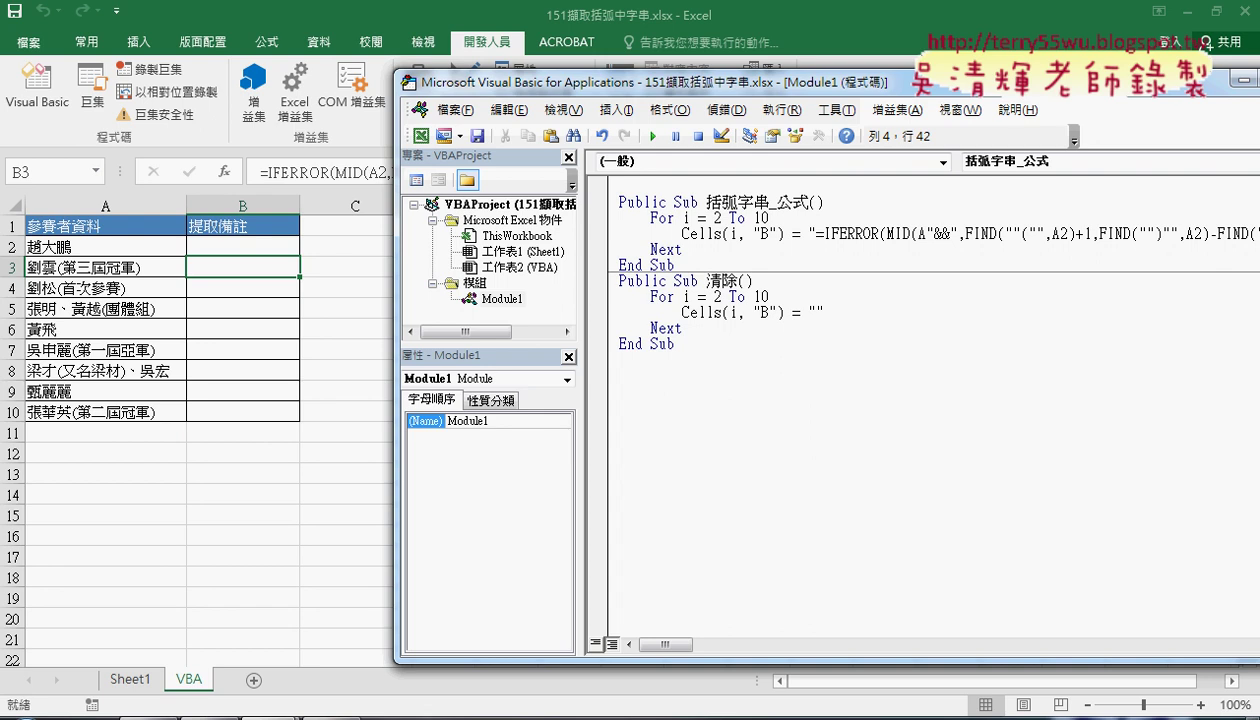
pyautogui.write('i')
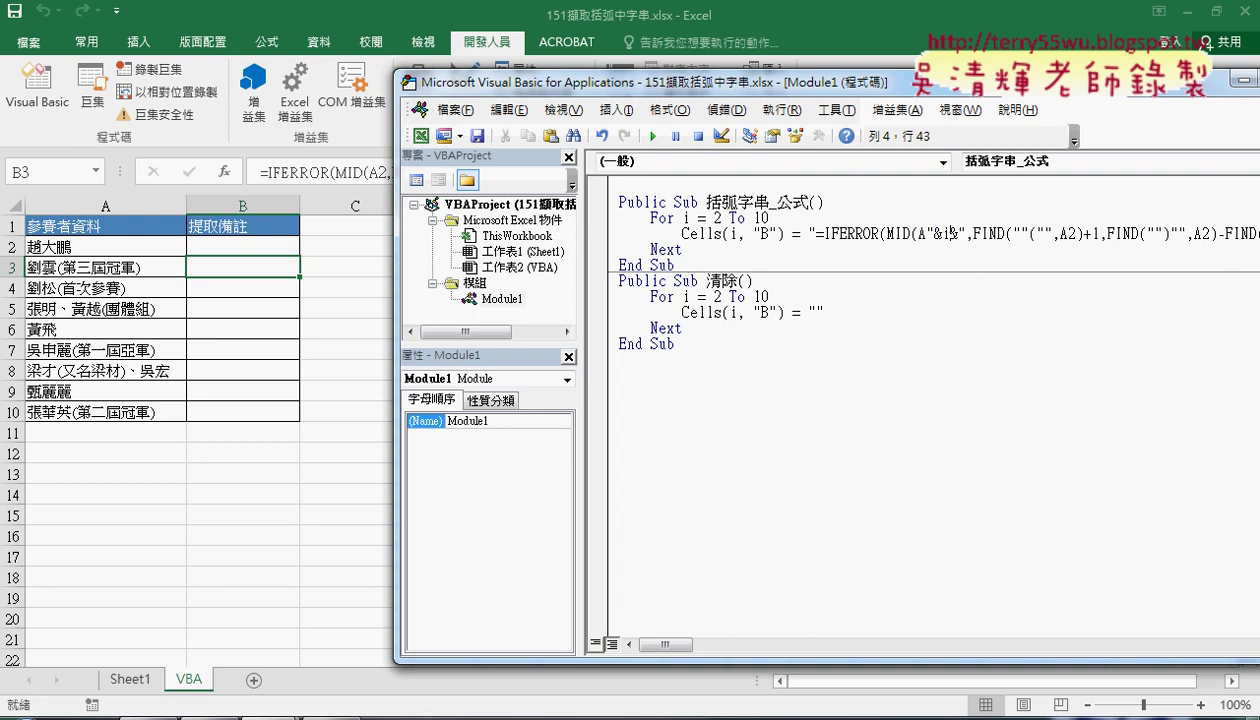
pyautogui.press('Left')
pyautogui.press('Delete')
pyautogui.press('Delete')
pyautogui.press('Delete')
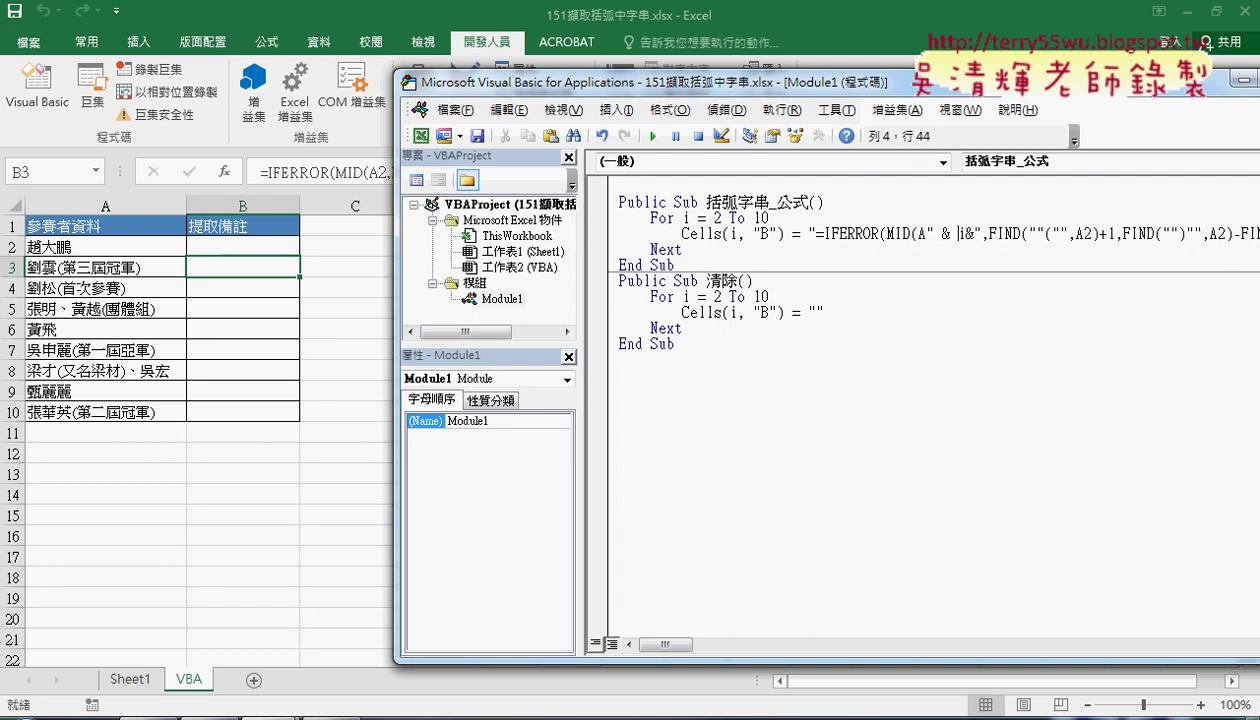
pyautogui.write('& i &')
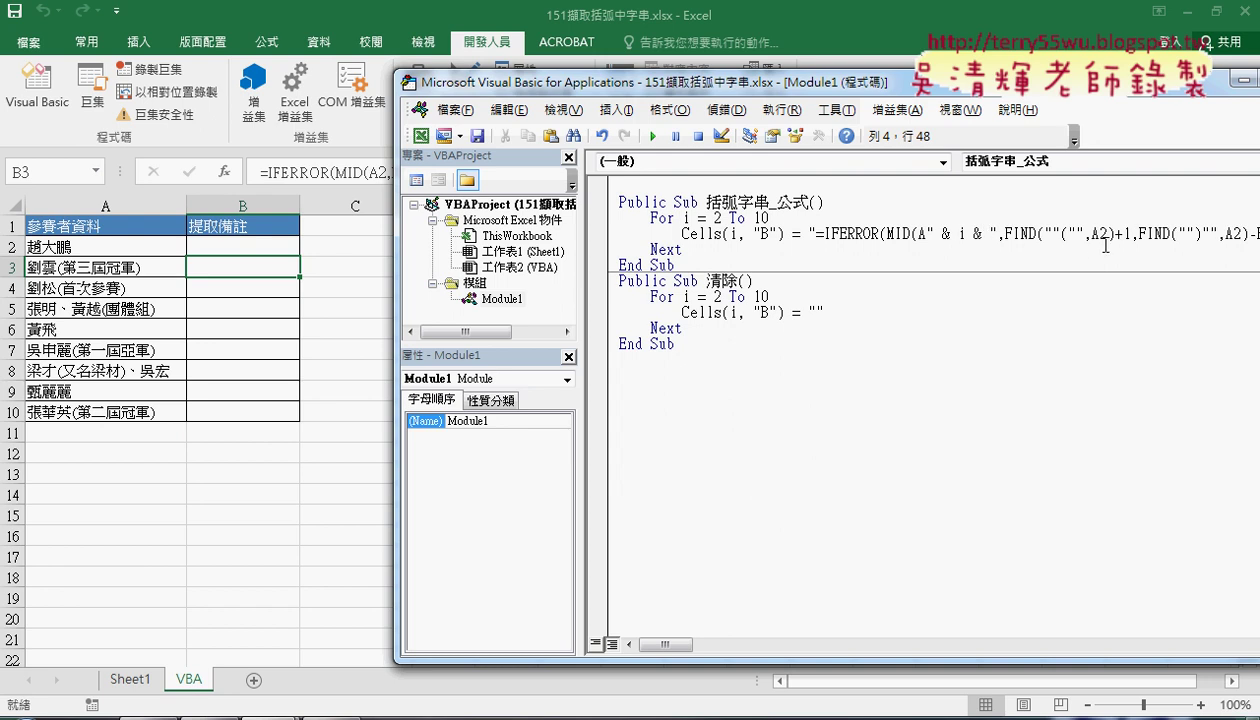
# Copy the " & i & " text and paste it over the 2 of the second A2.
pyautogui.moveTo(994, 233); pyautogui.dragTo(927, 233)
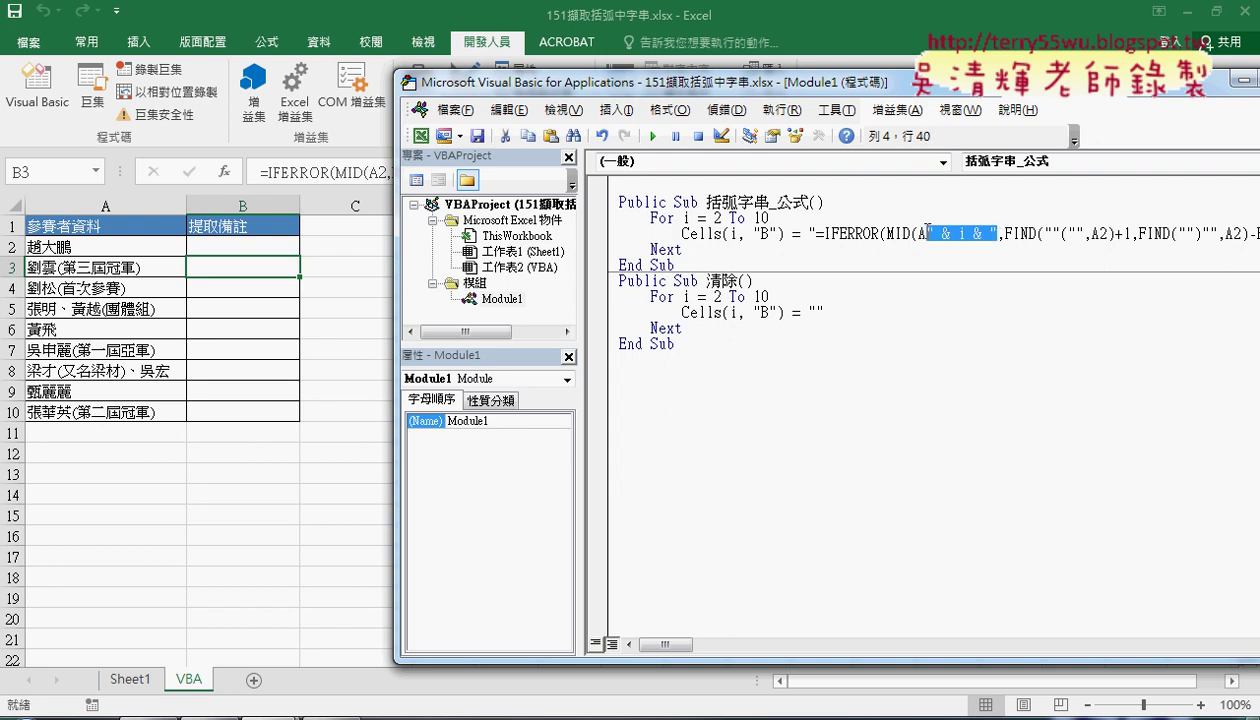
pyautogui.rightClick(979, 238)
pyautogui.click(990, 264)
pyautogui.moveTo(1106, 236); pyautogui.dragTo(1099, 236)
pyautogui.rightClick(1100, 238)
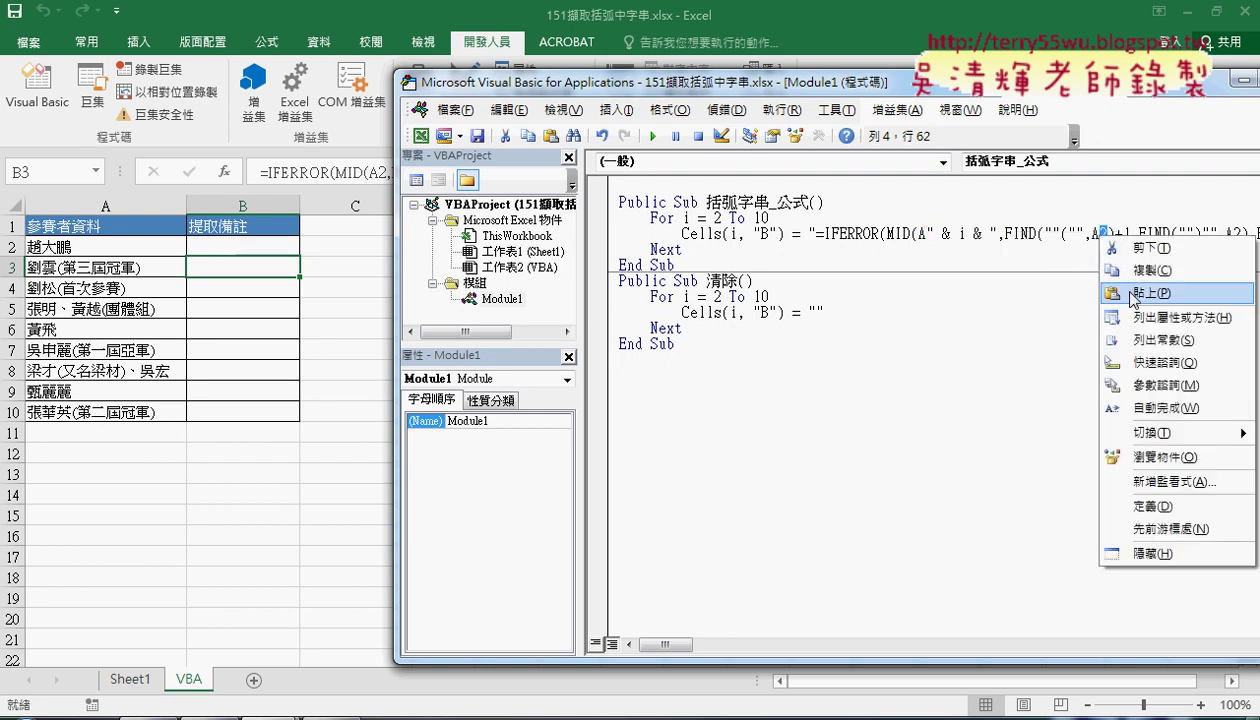
pyautogui.click(1115, 284)
# Paste " & i & " over the 2 of the third and last A2 references.
pyautogui.moveTo(664, 644); pyautogui.dragTo(686, 644)
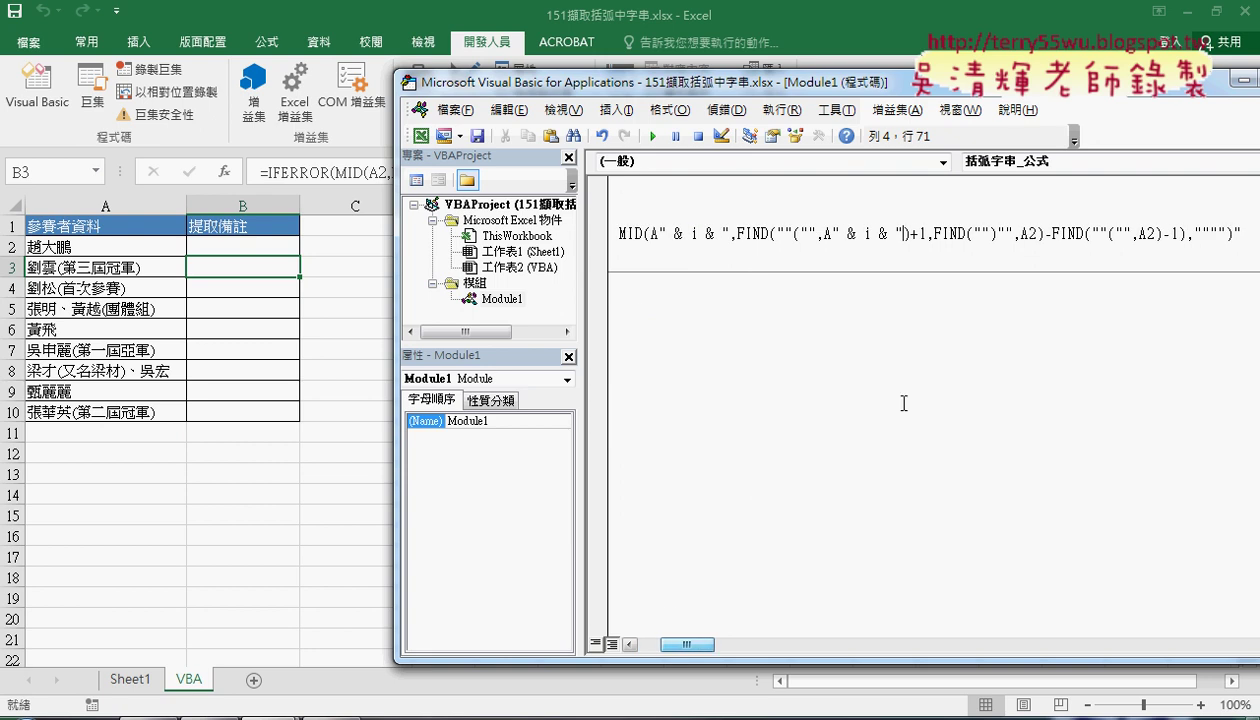
pyautogui.moveTo(1037, 235); pyautogui.dragTo(1025, 235)
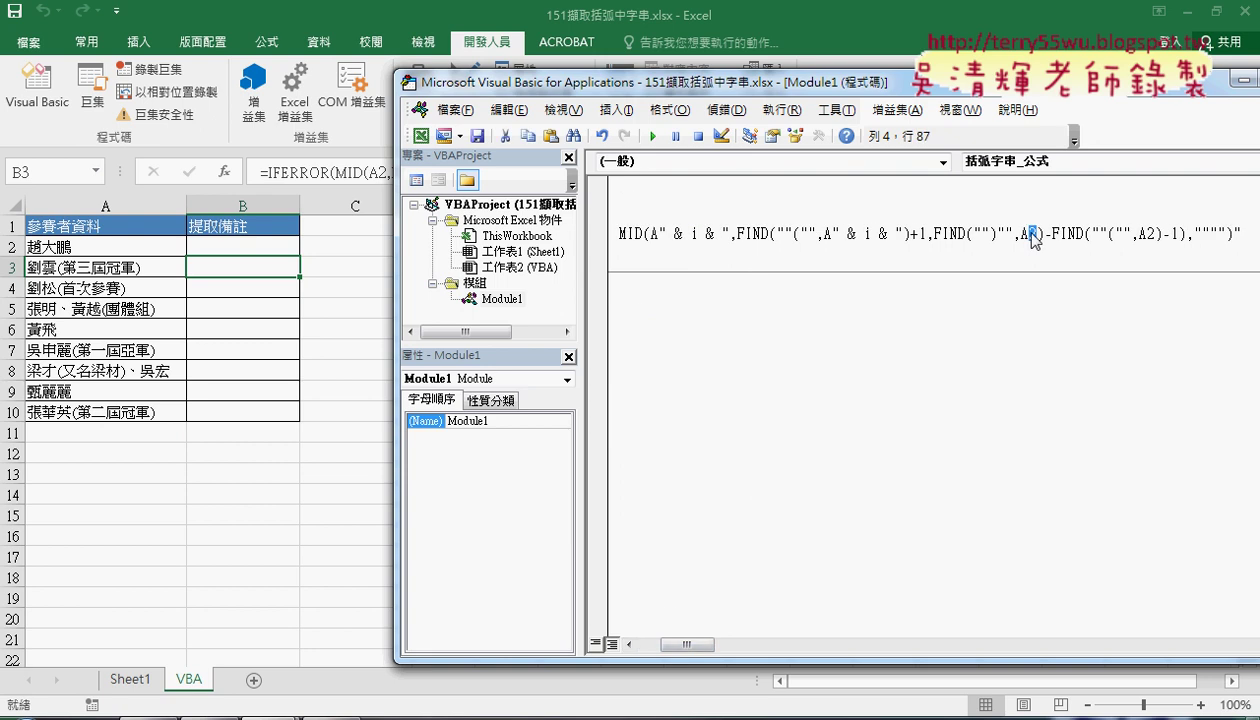
pyautogui.rightClick(1030, 236)
pyautogui.click(1045, 284)
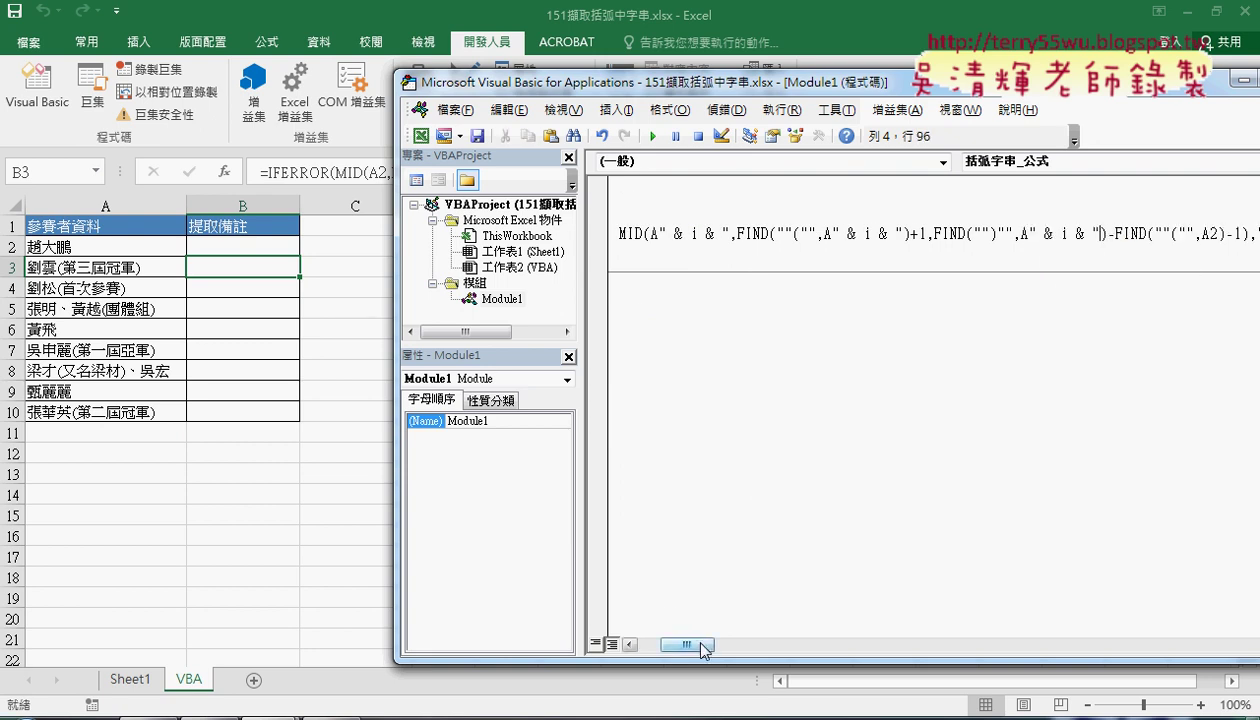
pyautogui.moveTo(687, 644); pyautogui.dragTo(704, 644)
pyautogui.moveTo(1013, 234); pyautogui.dragTo(996, 234)
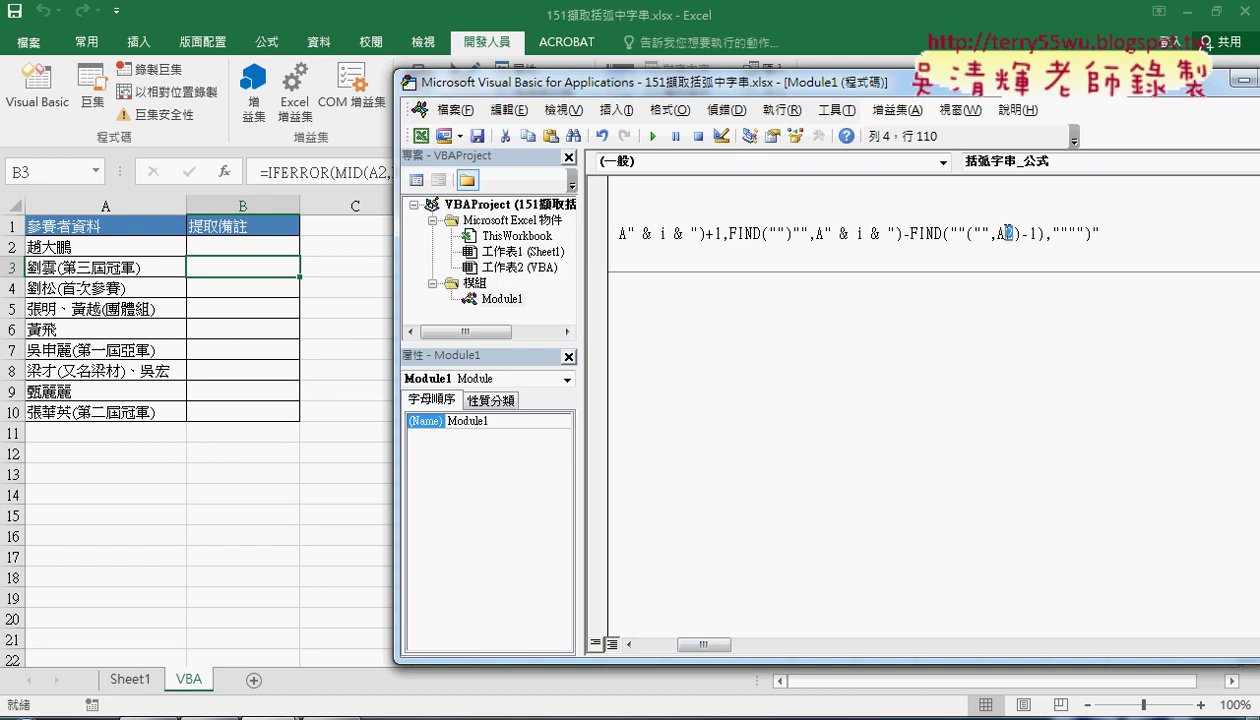
pyautogui.rightClick(998, 236)
pyautogui.click(1020, 285)
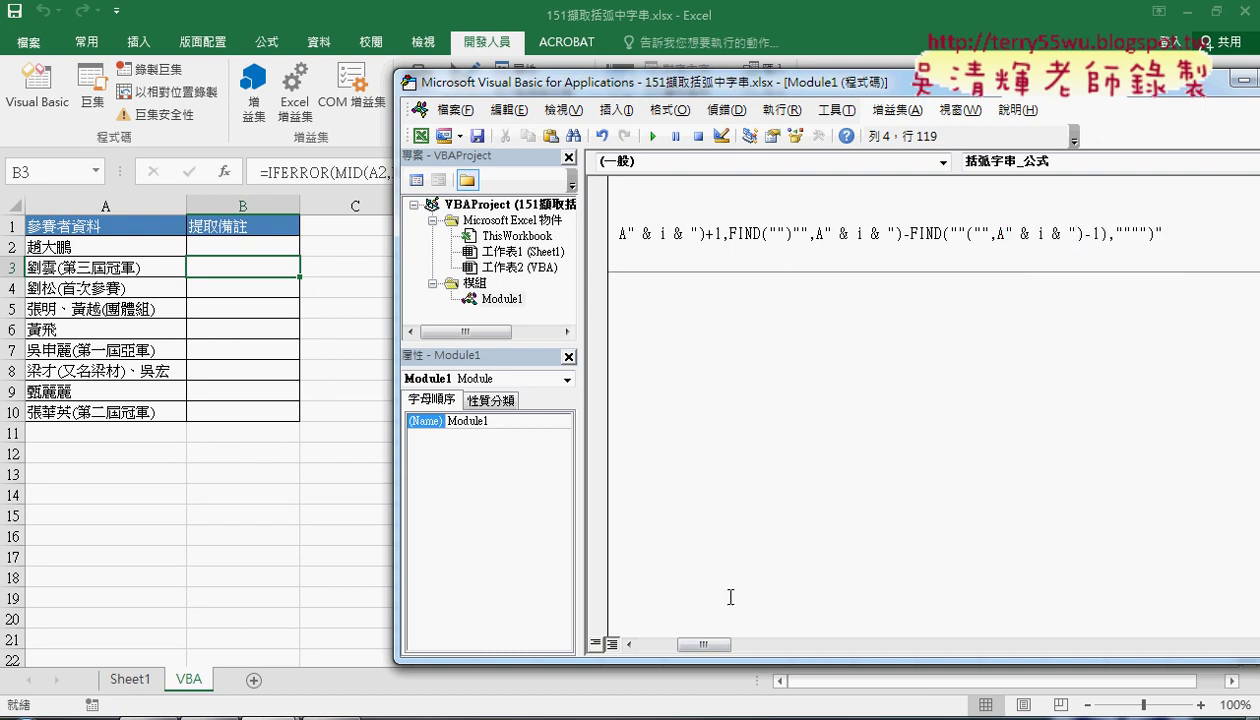
pyautogui.moveTo(700, 644); pyautogui.dragTo(663, 646)
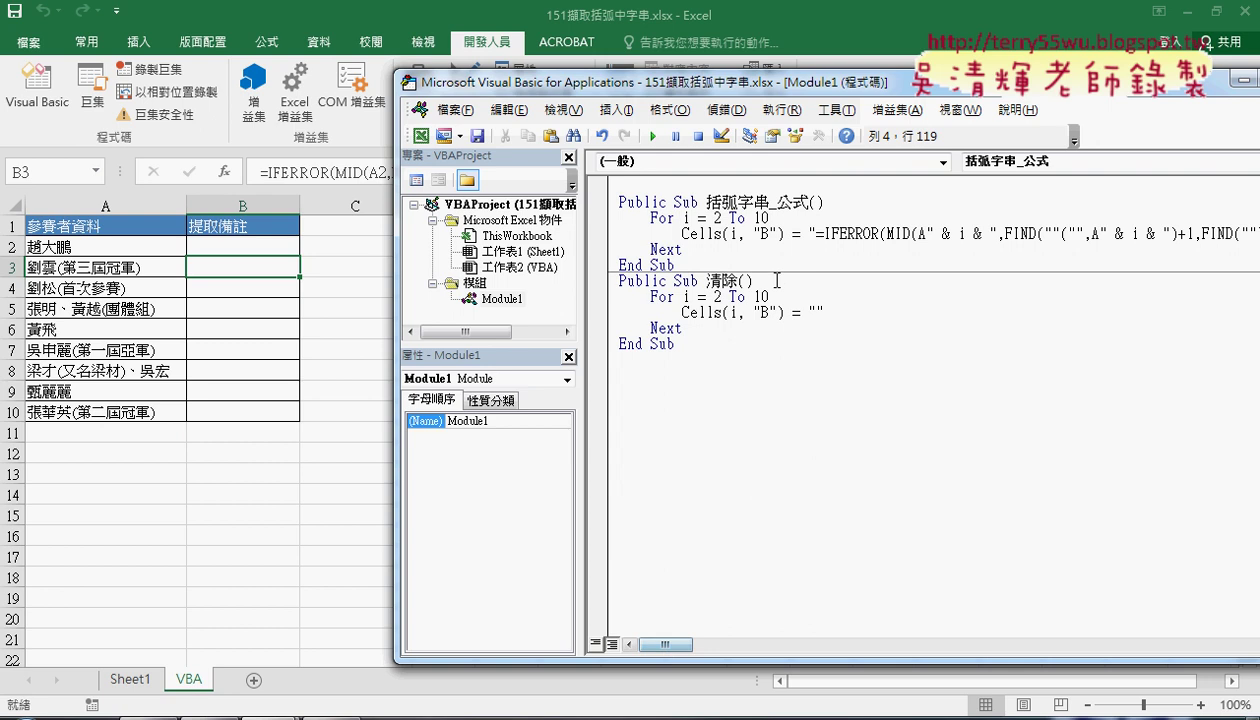
# Run the corrected 括弧字串_公式 macro from inside the sub.
pyautogui.click(722, 234)
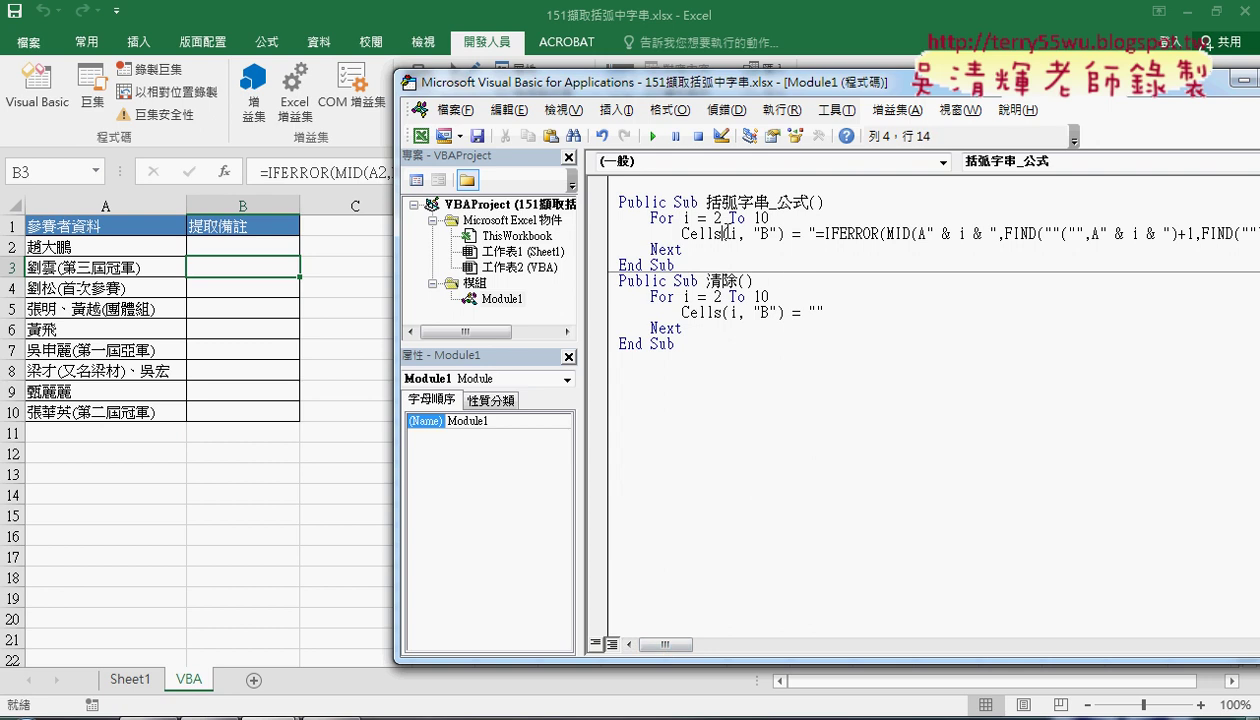
pyautogui.click(652, 137)
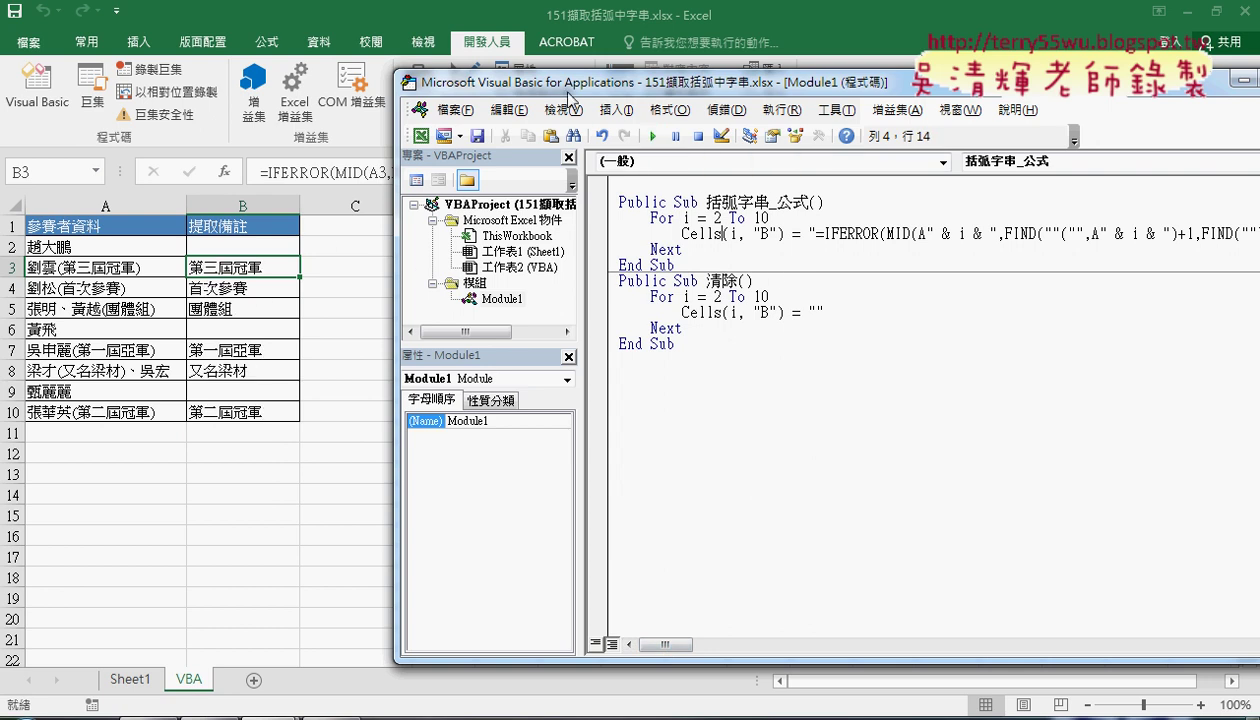
pyautogui.moveTo(570, 100)
pyautogui.mouseDown()
pyautogui.moveTo(468, 100)
pyautogui.moveTo(580, 96)
pyautogui.moveTo(489, 92)
pyautogui.mouseUp()
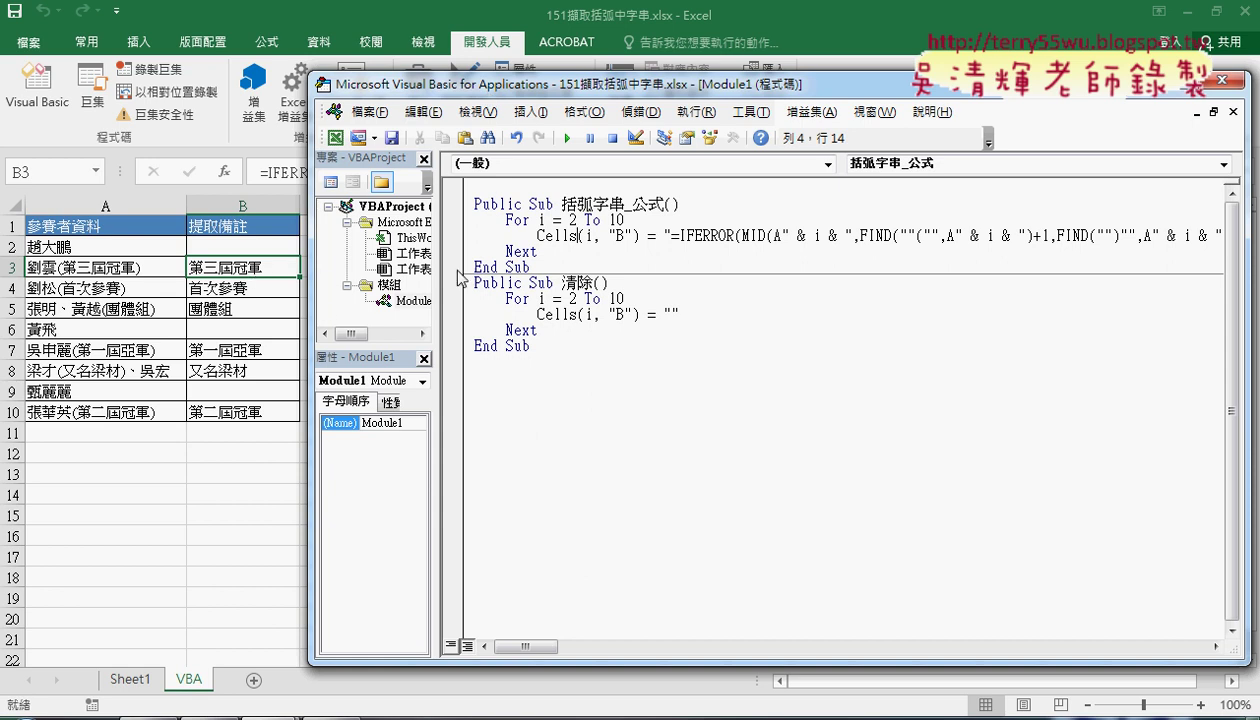
# In the worksheet, check that B2 and B3 hold IFERROR formulas referencing A2 and A3.
pyautogui.click(256, 262)
pyautogui.click(251, 246)
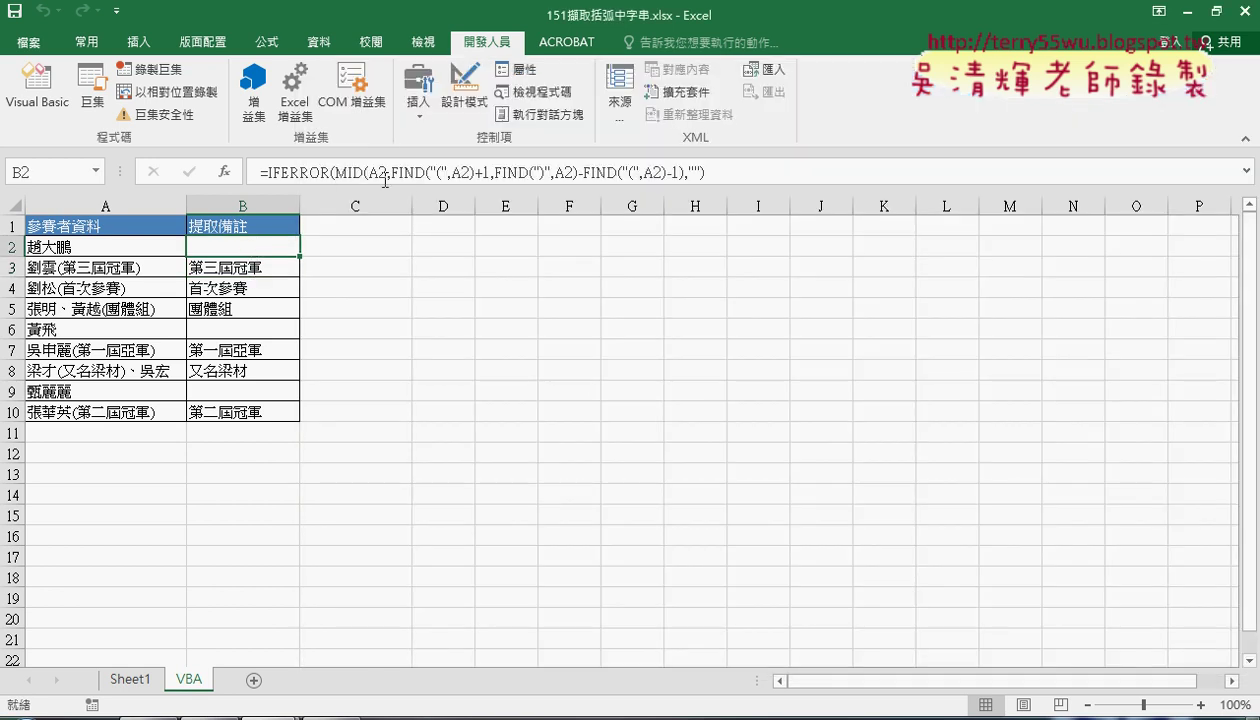
pyautogui.click(268, 269)
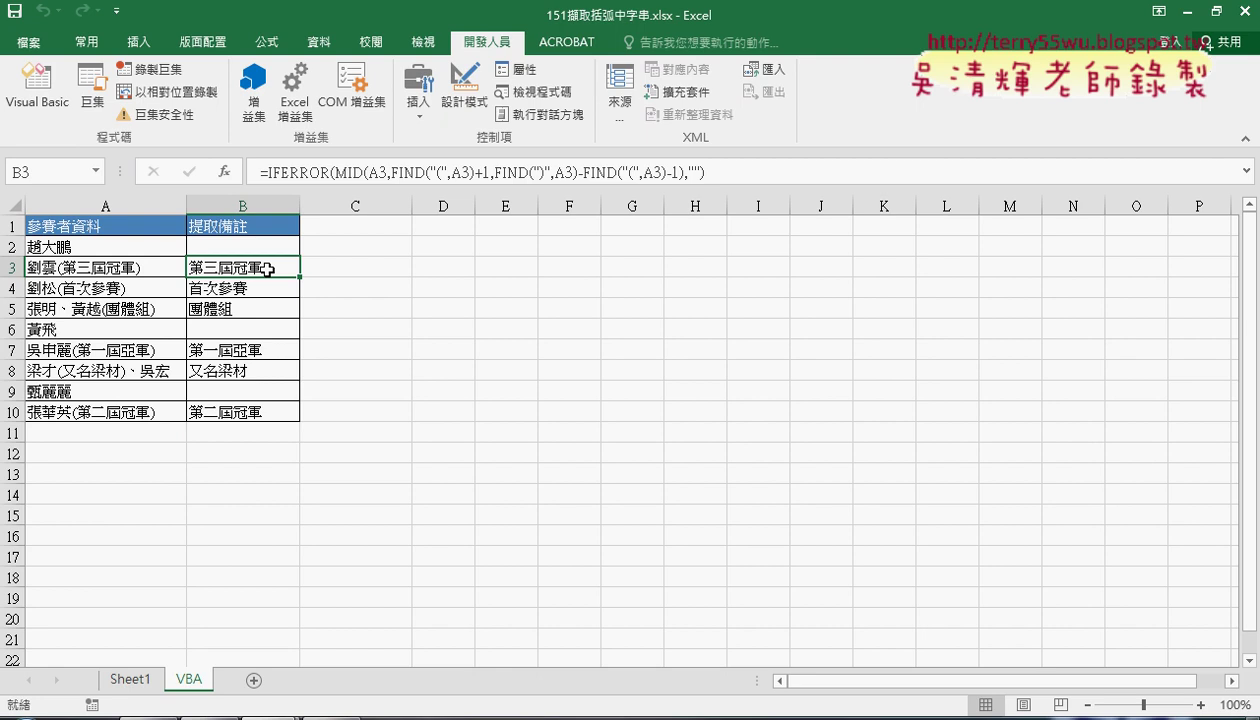